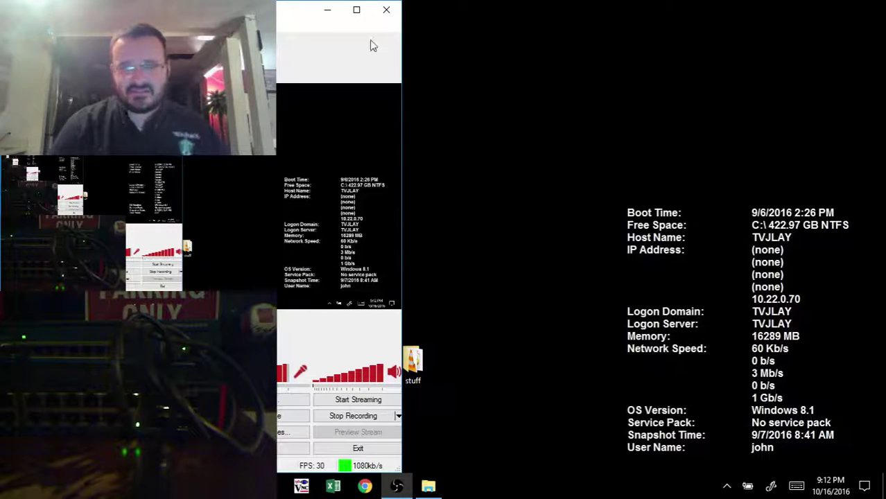
Step: Launch the Business Switch Configuration Tool and scan the network for switches
click(327, 11)
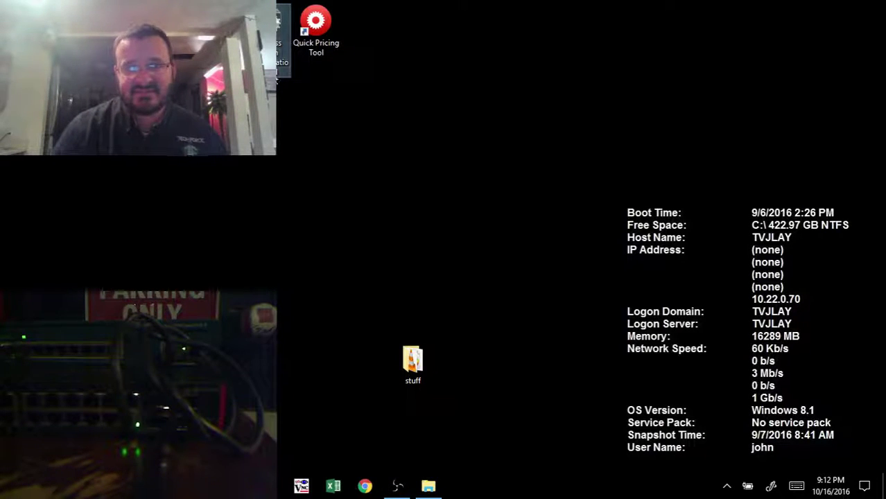
double_click(279, 86)
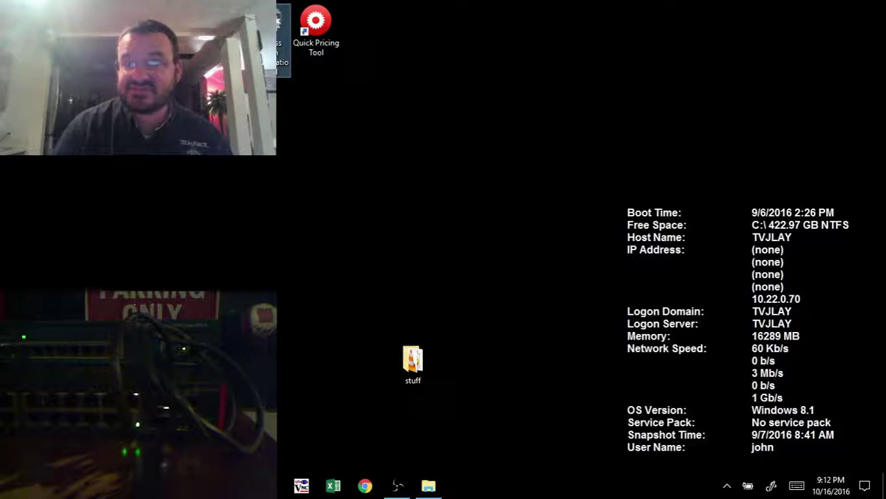
drag(568, 95, 619, 93)
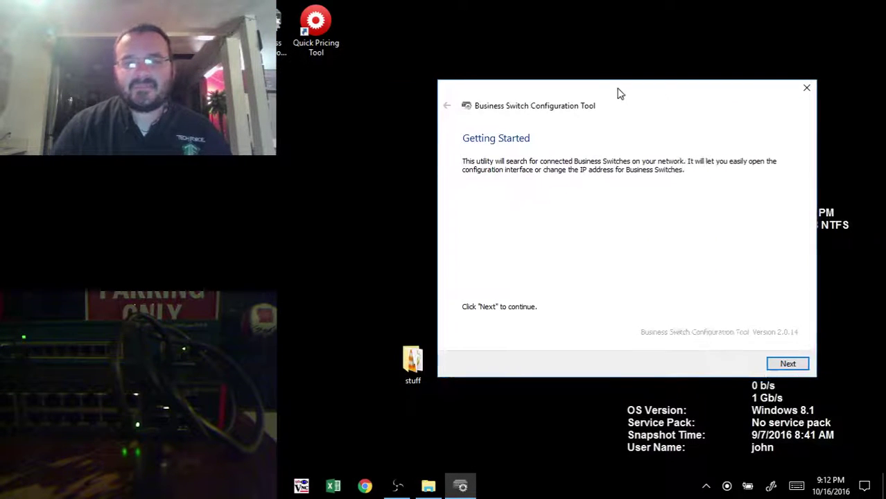
click(789, 365)
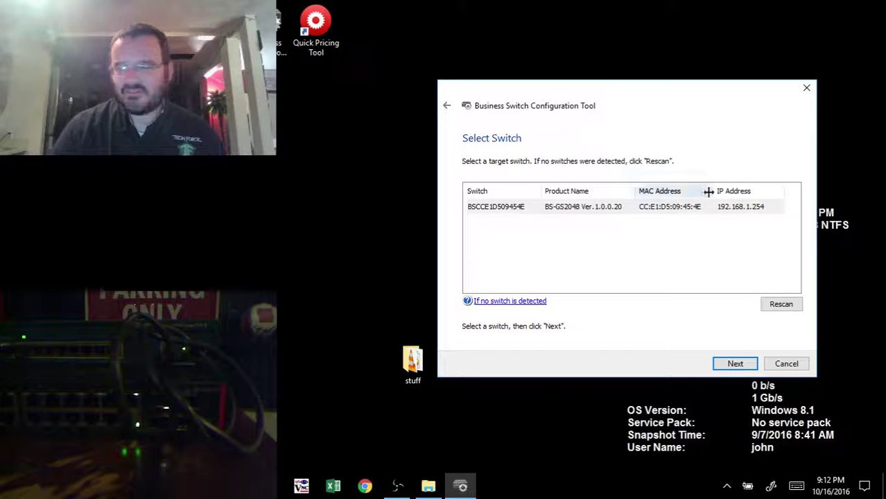
Step: Select the detected BS-GS2048 at 192.168.1.254, then cancel and close the tool
click(741, 208)
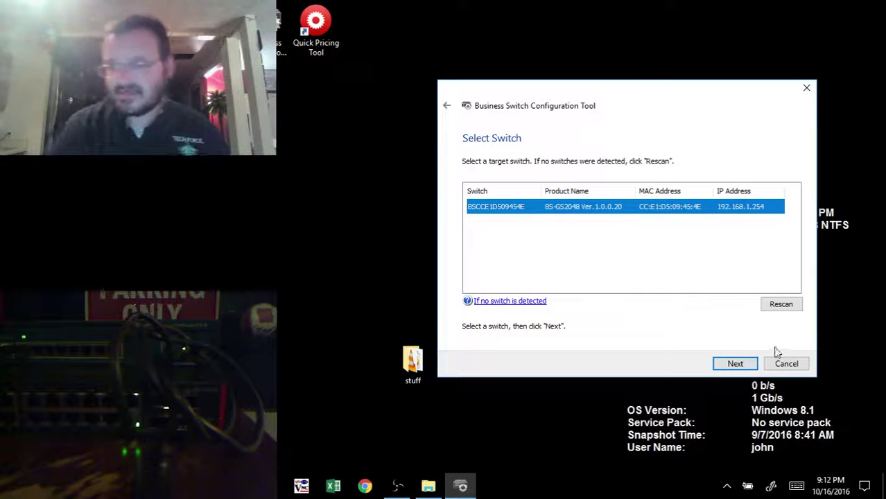
click(790, 365)
click(444, 287)
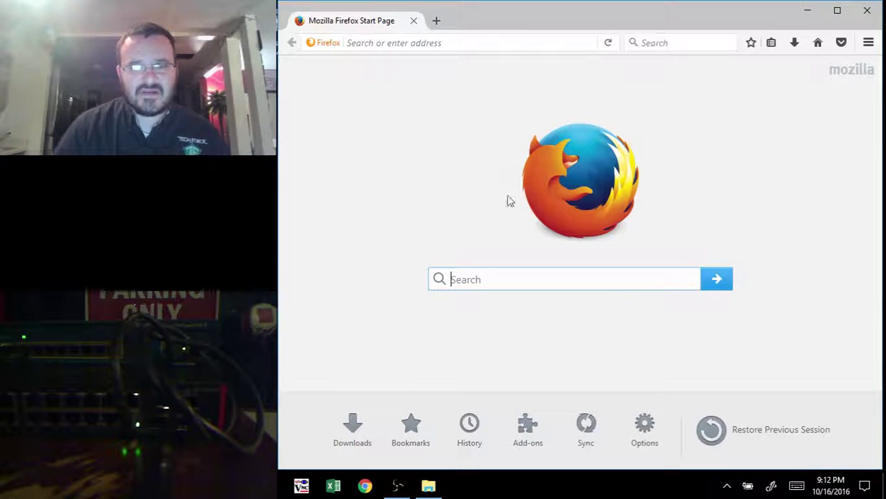
Step: Load 192.168.1.254 in Firefox, correcting the mistyped 192.168.5.254 address
mouse_move(397, 485)
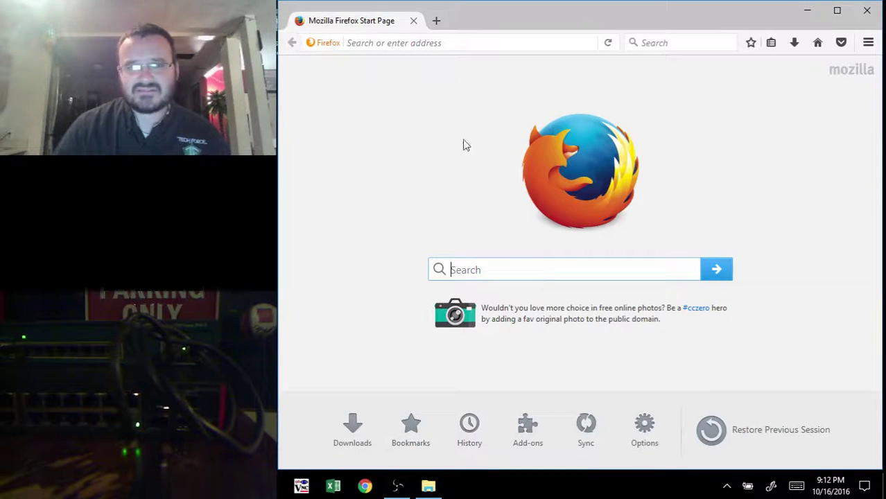
click(419, 43)
text(192.)
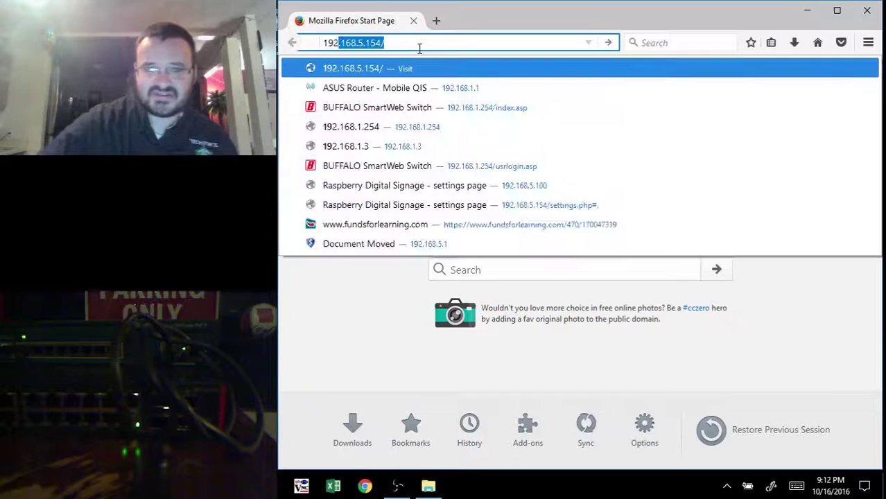
text(168.5.)
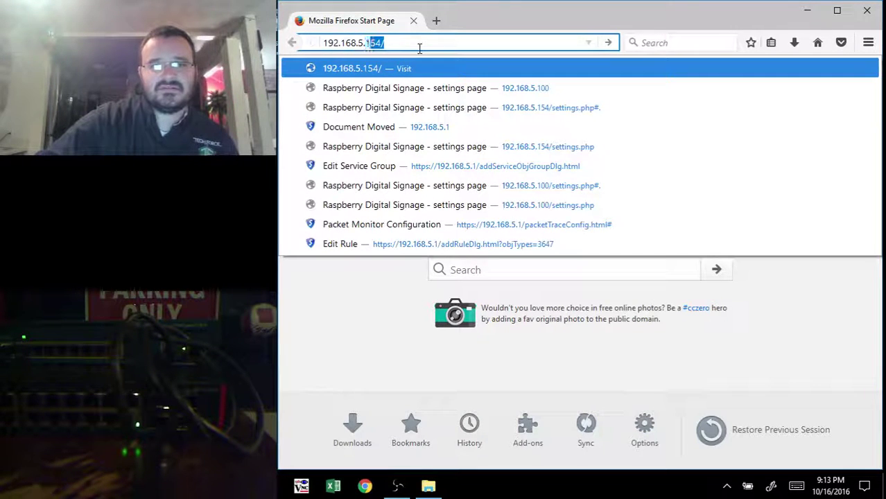
text(1)
key(BackSpace)
key(BackSpace)
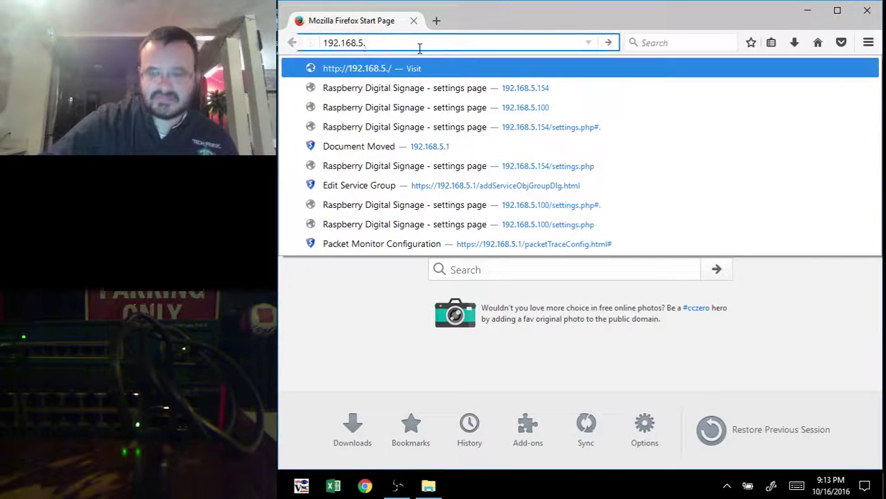
text(254)
key(Return)
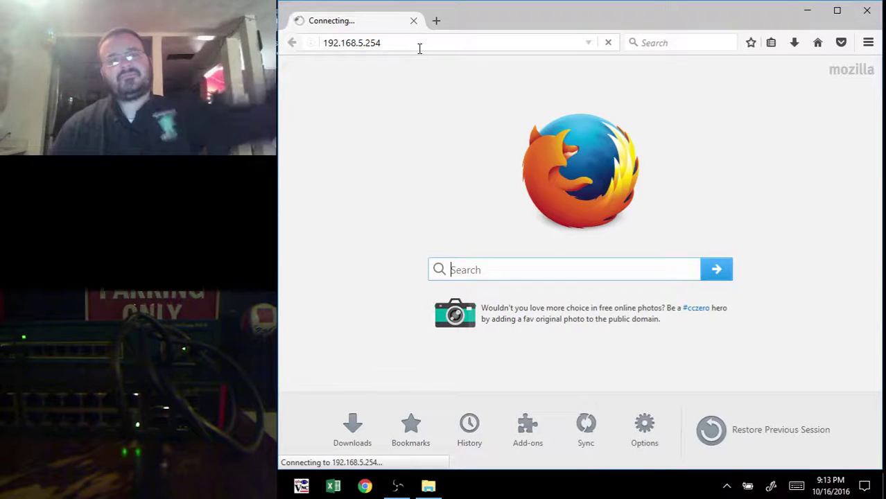
click(362, 42)
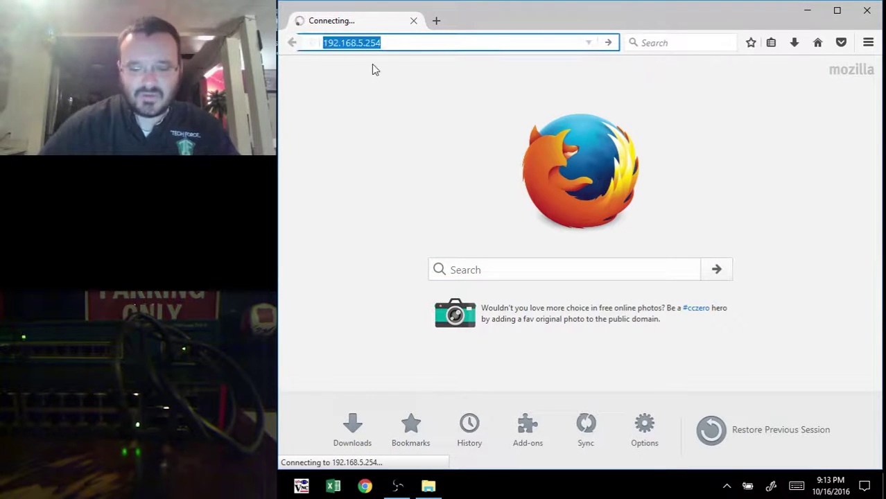
key(Left)
key(Right)
key(Right)
key(Right)
key(Right)
key(Right)
key(Right)
key(Right)
key(Right)
key(Right)
key(Right)
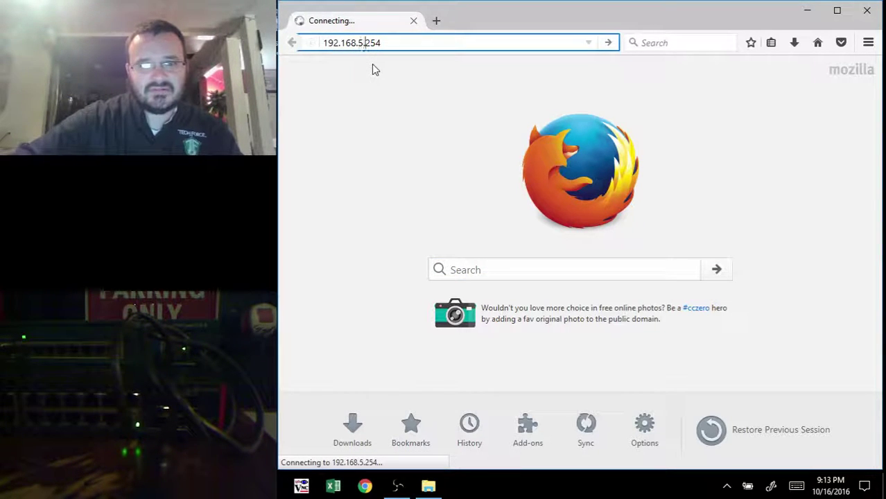
key(BackSpace)
key(BackSpace)
text(1.)
key(Return)
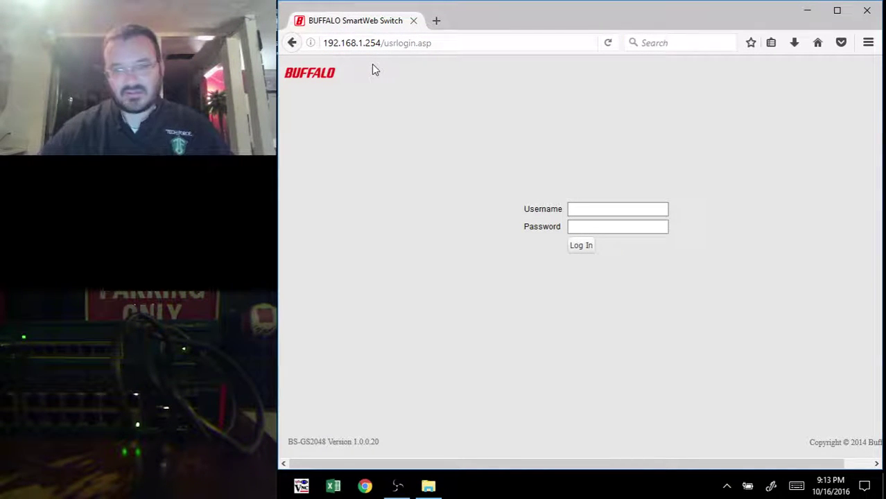
Step: Log in as admin with the account password and choose Not Now for saving the login
click(610, 207)
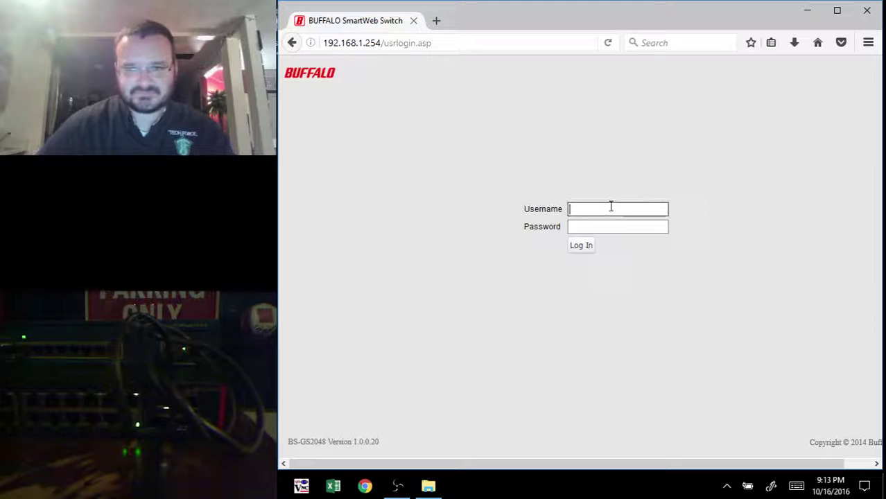
text(admin)
key(Tab)
text(p)
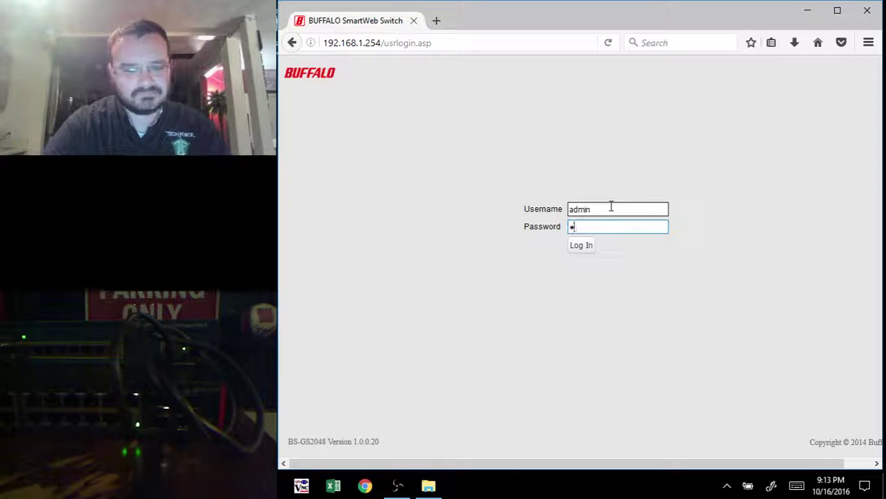
key(Return)
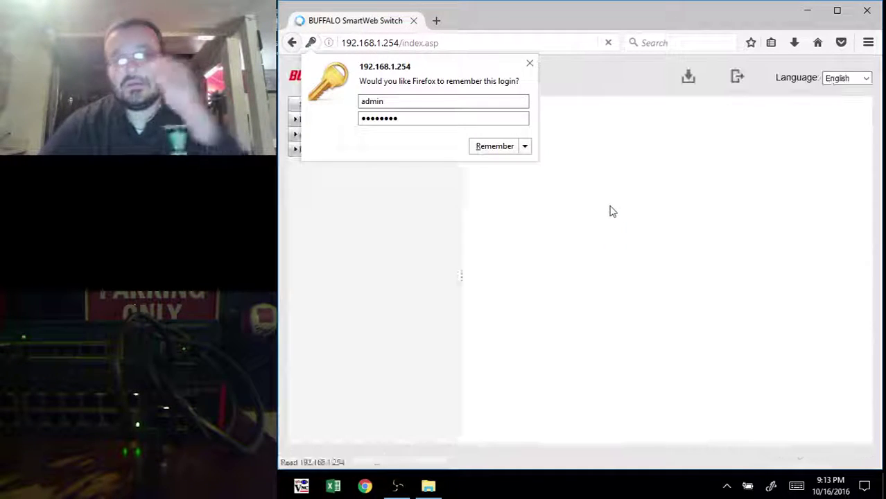
click(525, 146)
click(527, 183)
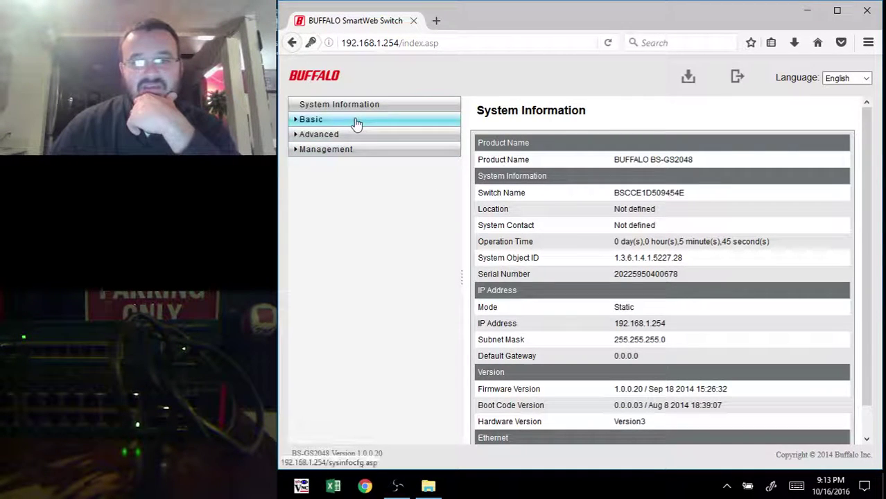
Step: On the Basic System page, set the switch name to TFO_BUF_SW1
click(356, 119)
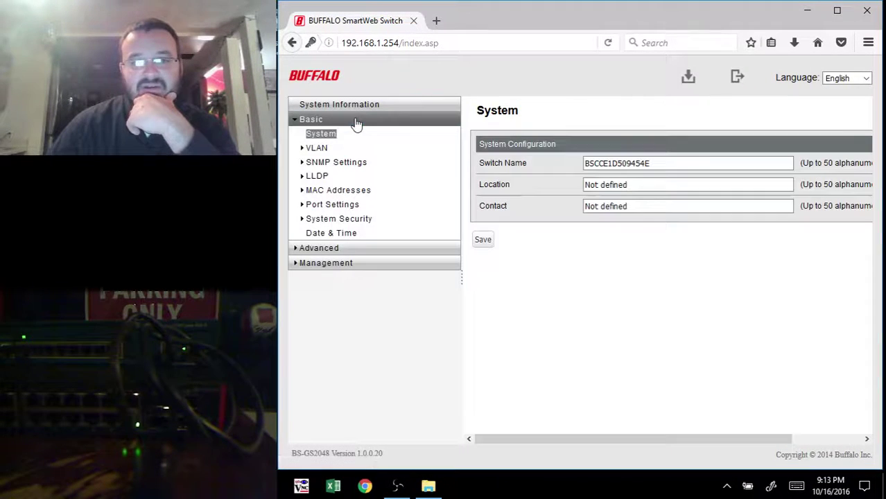
double_click(613, 162)
text(TFO_SW1)
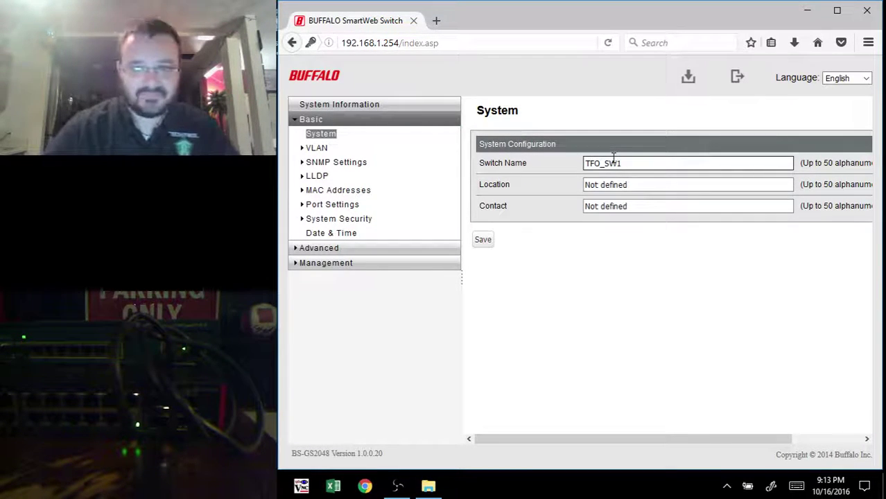
key(BackSpace)
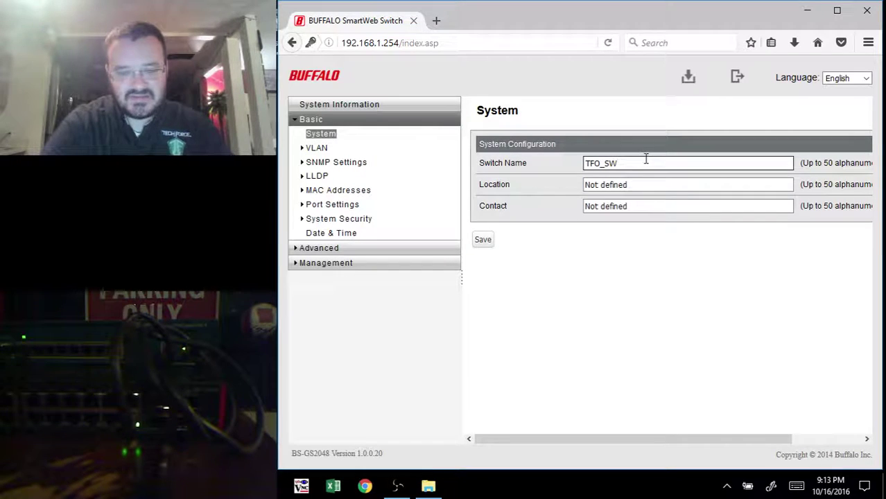
key(BackSpace)
key(BackSpace)
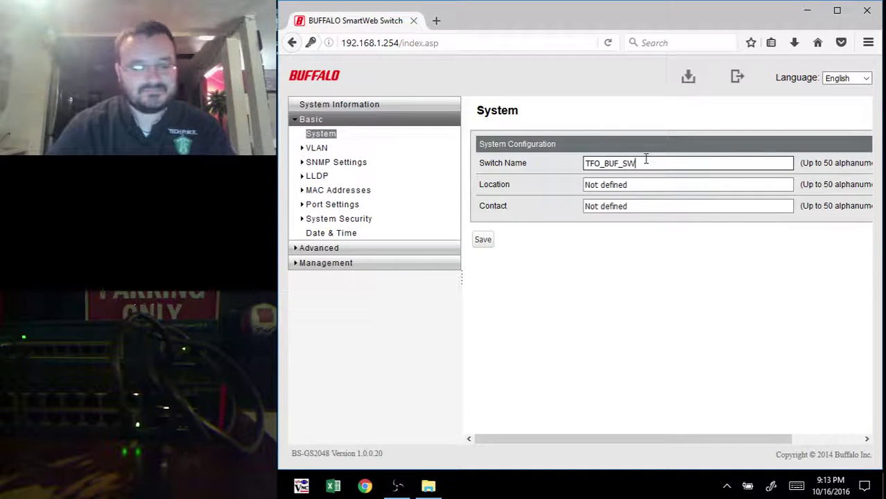
text(1)
Step: Set the switch Location to TR-11
click(638, 182)
key(ctrl+a)
text(T)
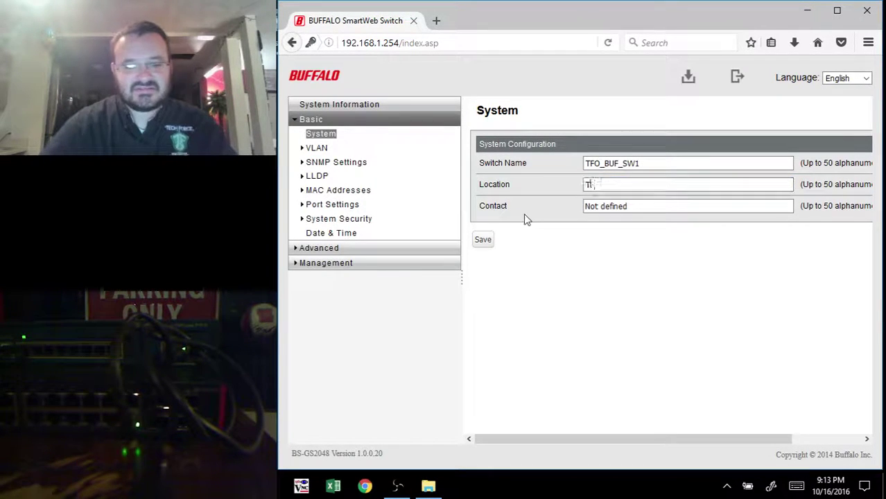
text(F-11)
key(Tab)
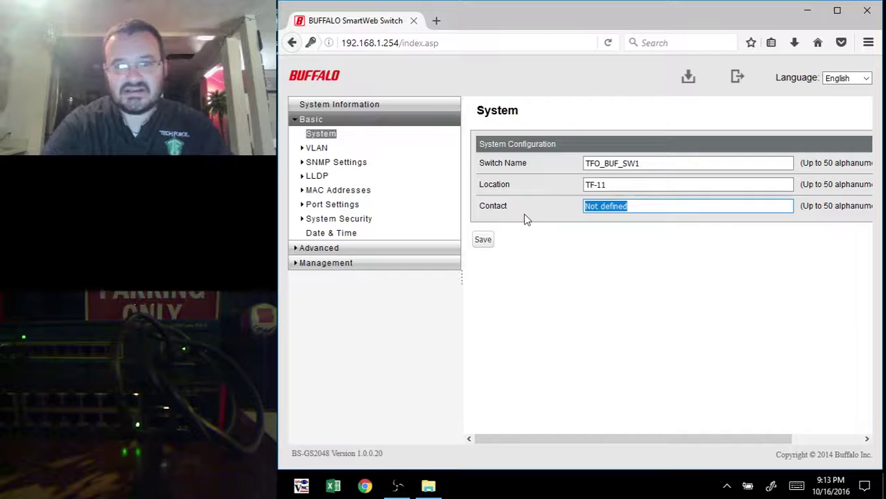
key(shift+Tab)
key(End)
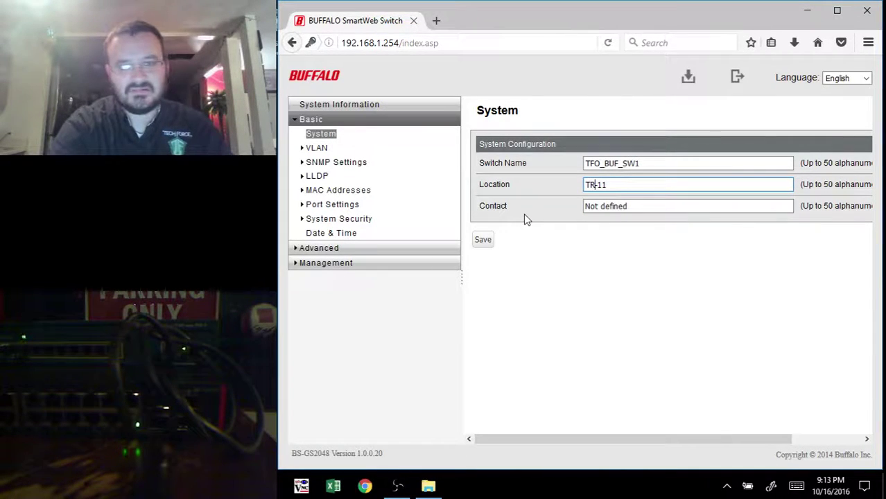
key(Tab)
Step: Fill in the Contact with the admin's name and phone number, then save the System settings
text(John)
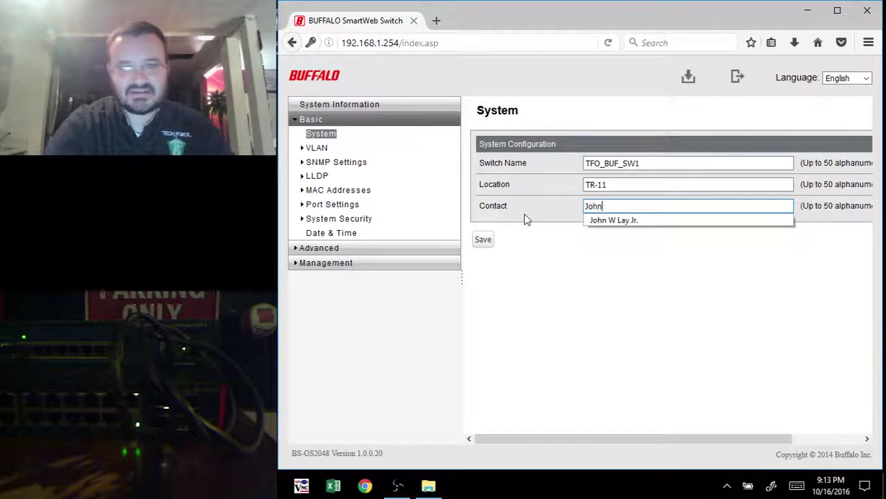
key(Down)
key(Return)
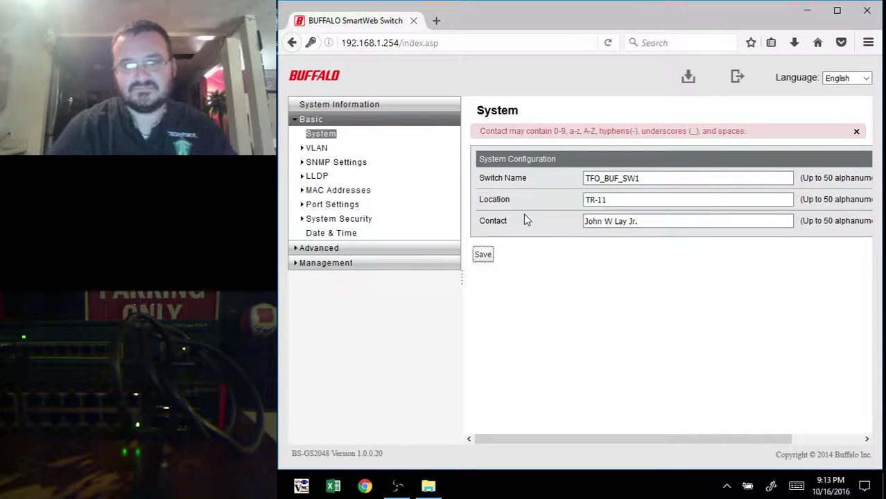
click(630, 223)
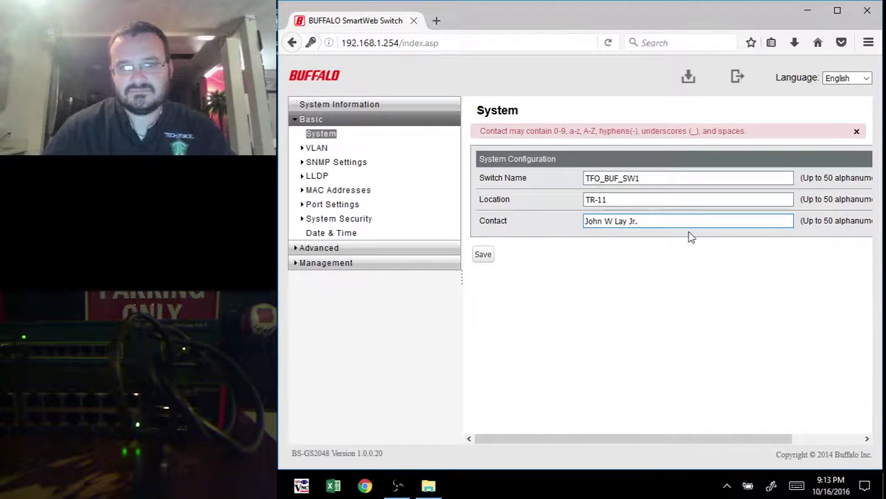
key(BackSpace)
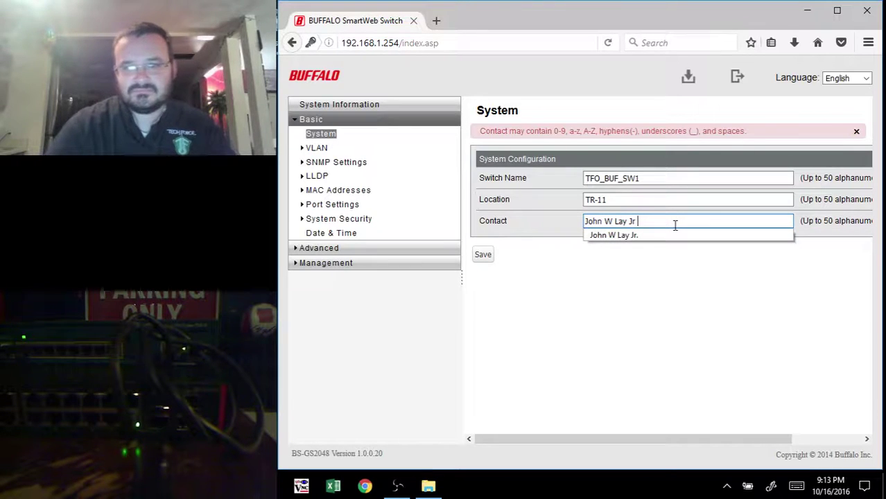
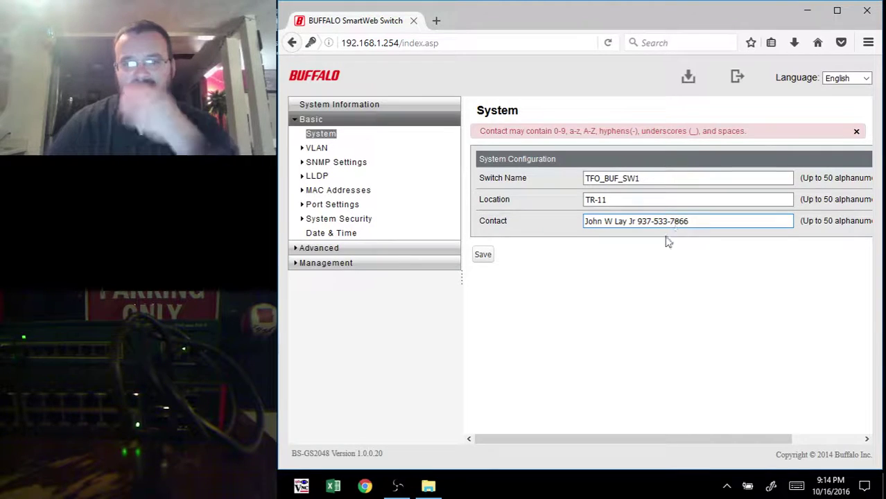
click(668, 241)
click(484, 243)
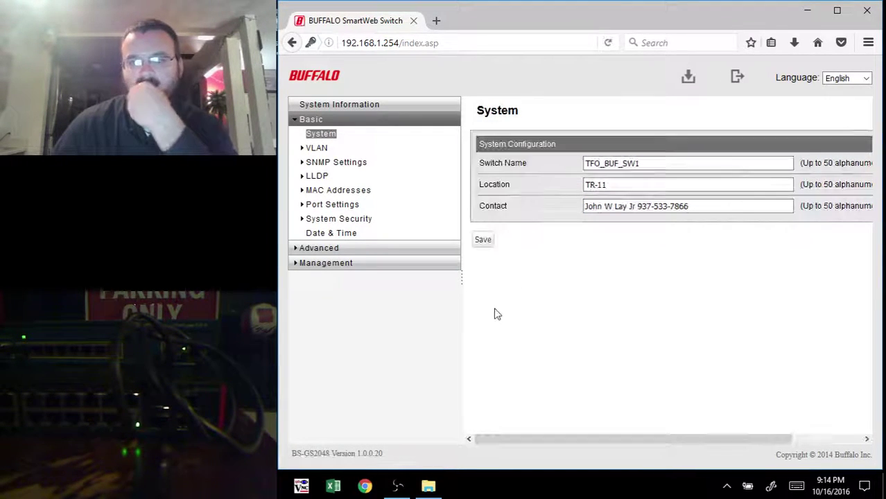
Step: Apply a new admin password under System Security > Administration Account
click(351, 226)
click(643, 180)
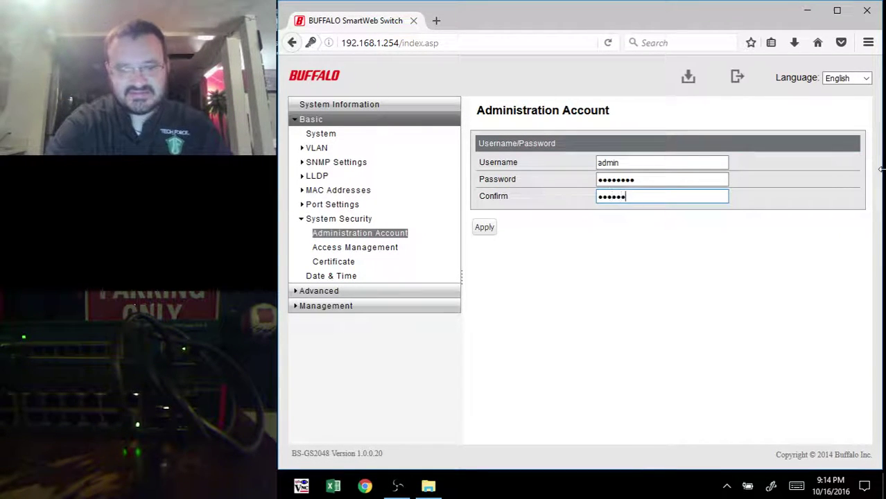
click(488, 227)
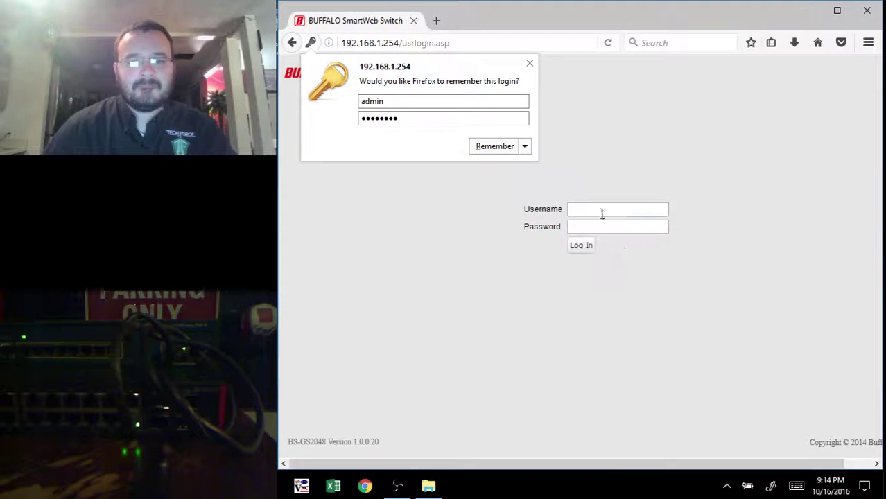
Step: Log back in as admin with the new password, declining to save the login
click(605, 214)
text(admin)
key(Tab)
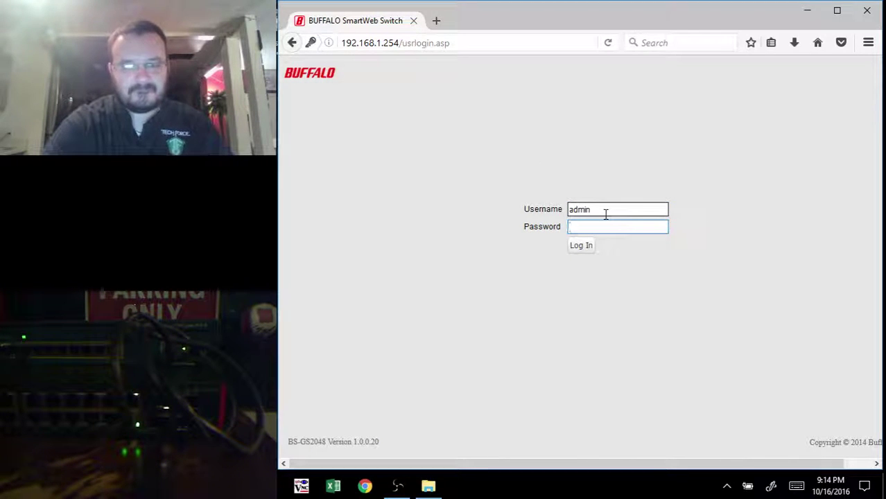
text(•••••••••)
key(Return)
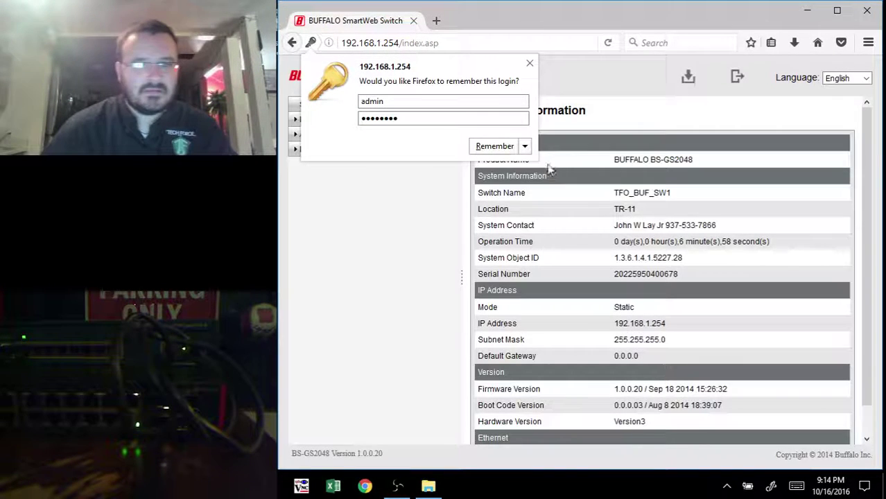
click(525, 147)
click(502, 181)
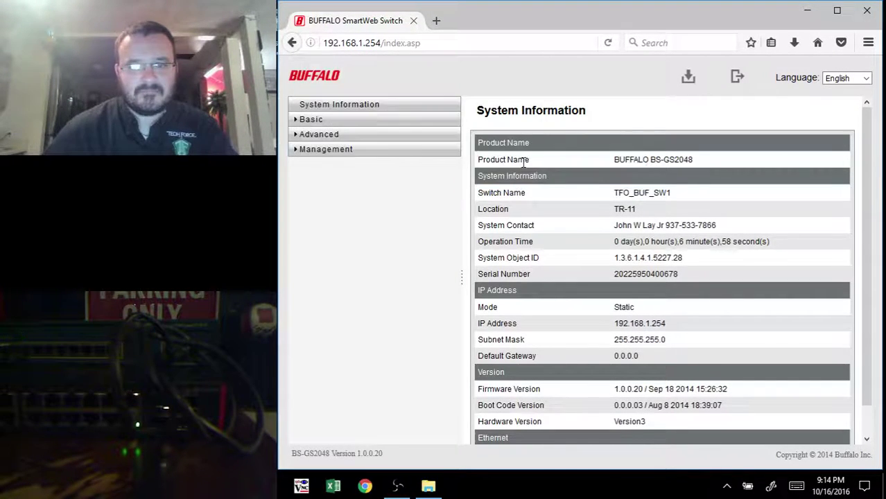
Step: Set the switch date to 2016/10/16 with the current time (about 21:14) and apply
click(346, 119)
click(320, 232)
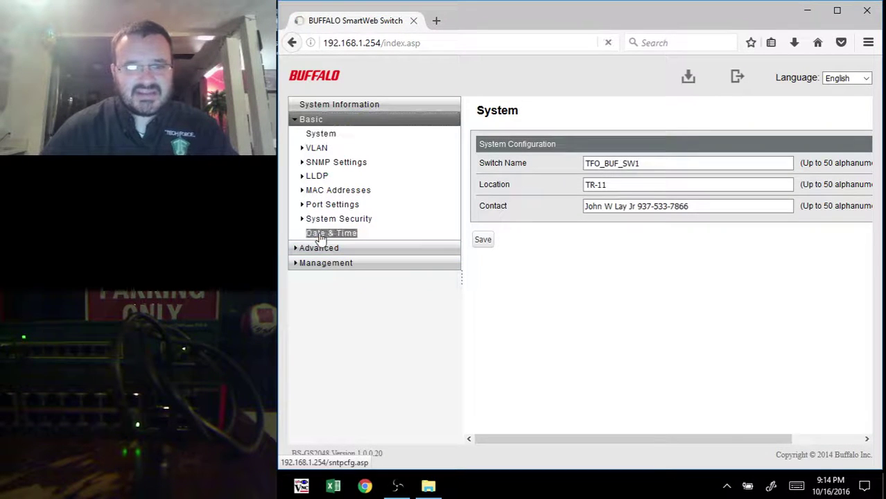
click(627, 210)
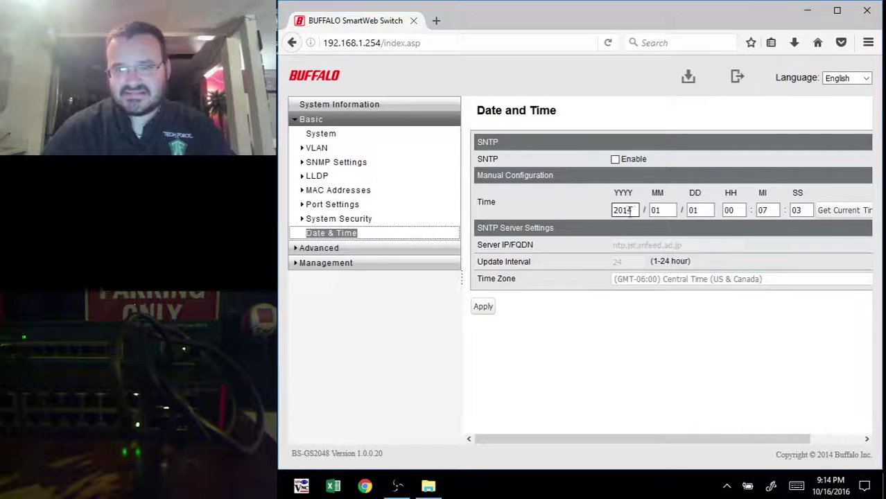
drag(633, 210, 572, 223)
text(201)
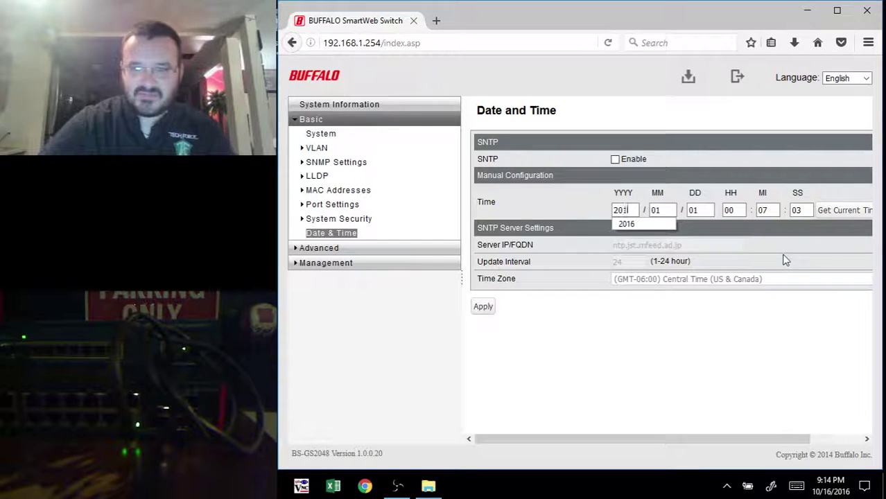
click(664, 211)
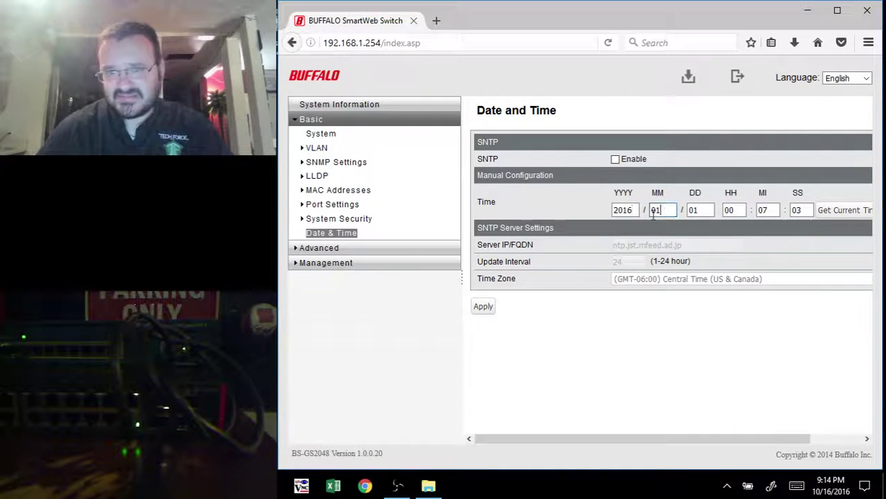
double_click(653, 214)
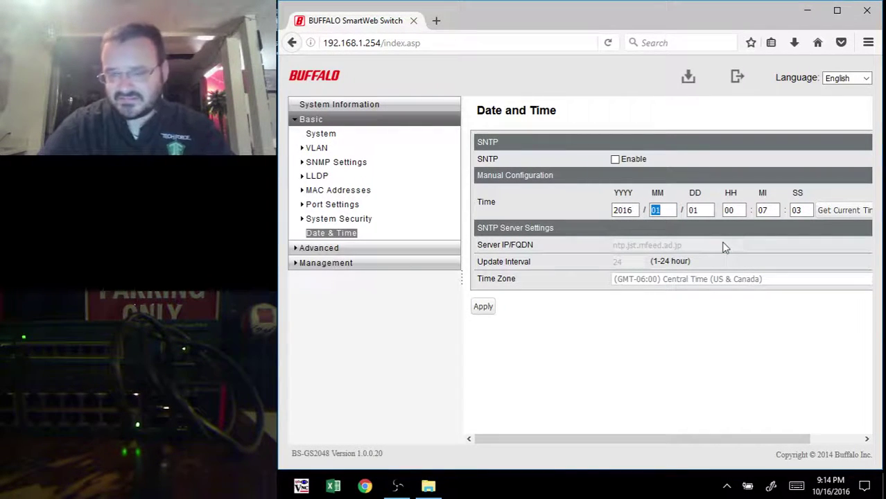
text(10)
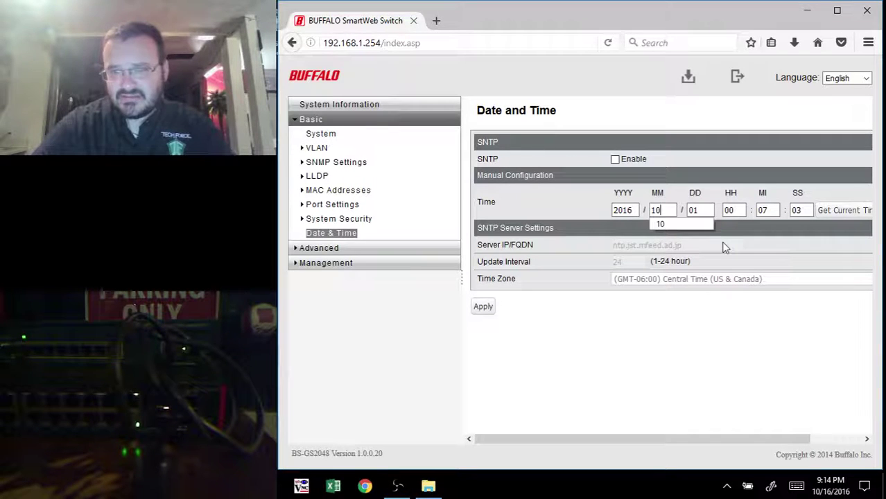
double_click(707, 209)
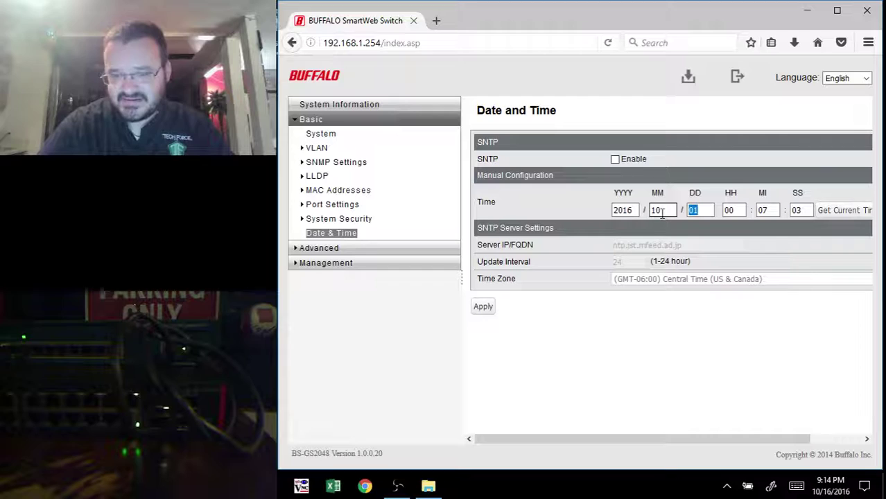
text(16)
click(845, 210)
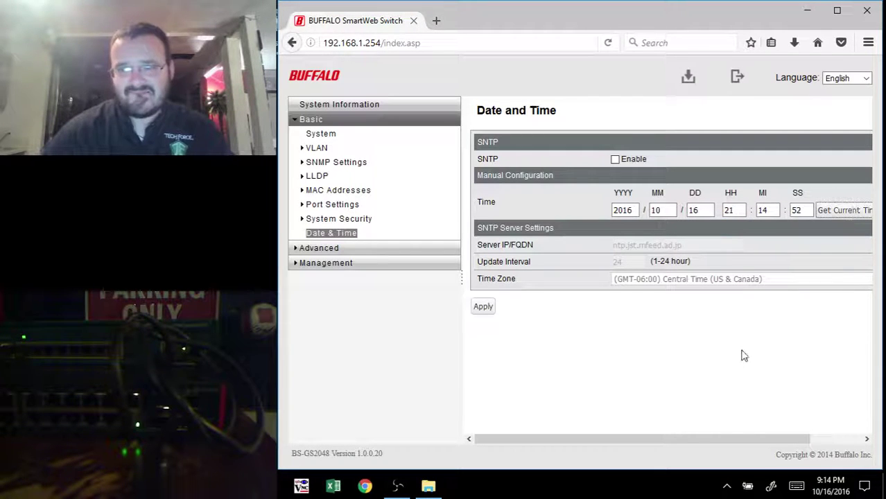
click(487, 309)
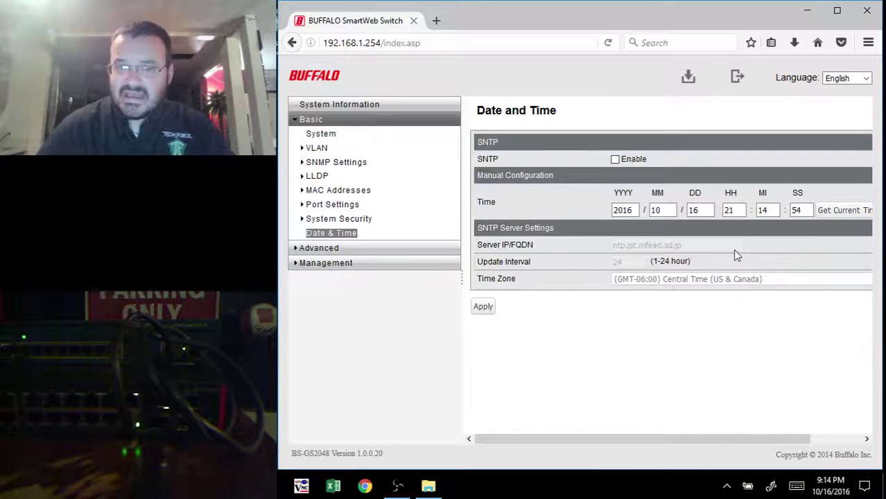
Step: Browse Dual Image, Back Up and Restore, Initialize, Logs and Syslog pages, ending on Network Diagnostics
click(352, 264)
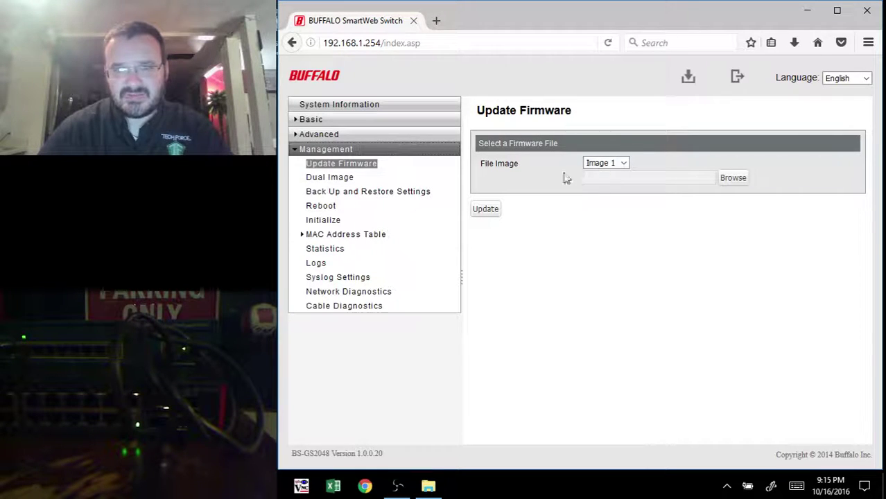
click(340, 178)
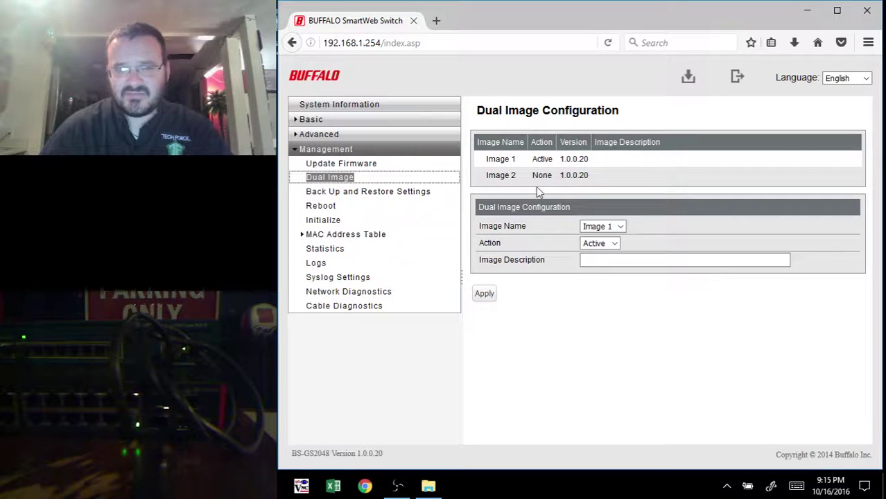
click(344, 196)
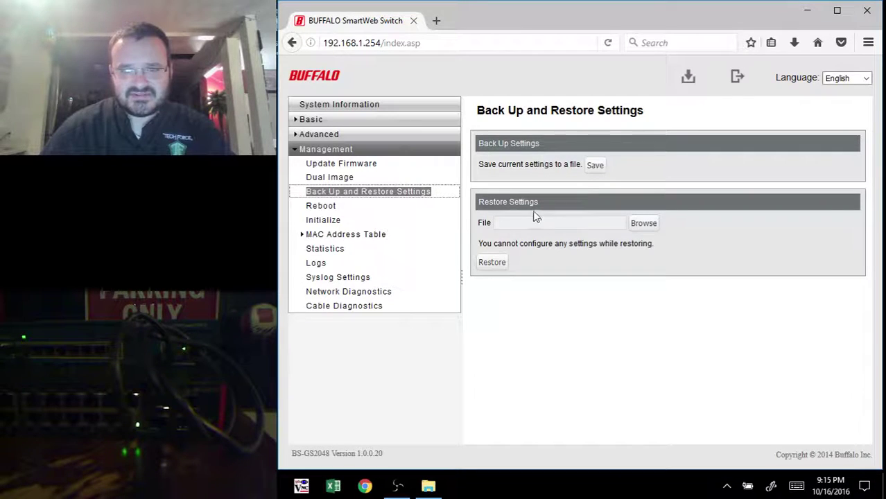
click(331, 221)
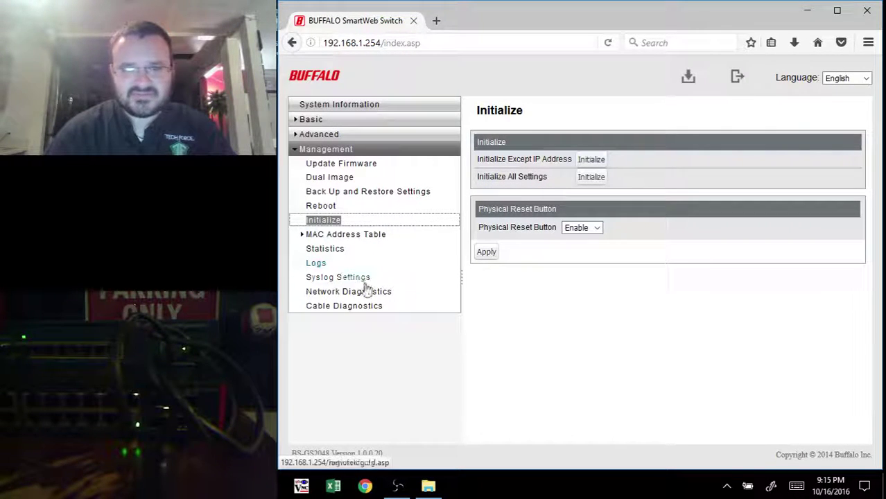
click(324, 269)
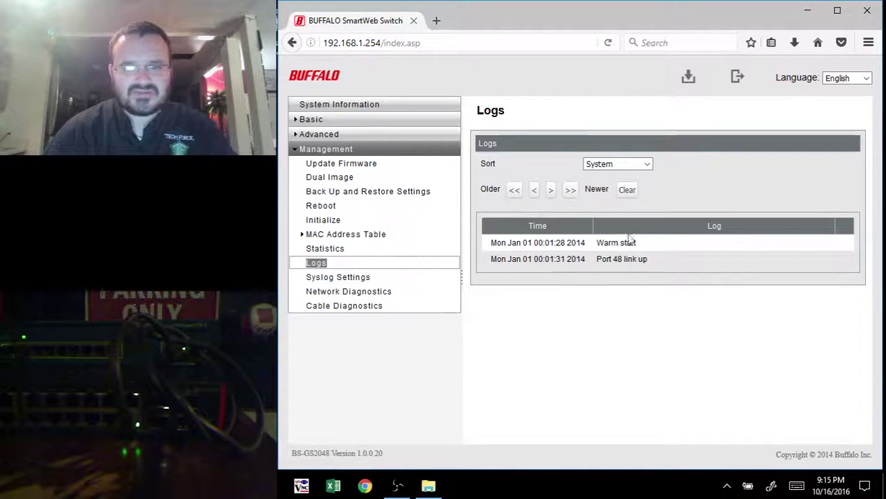
click(339, 278)
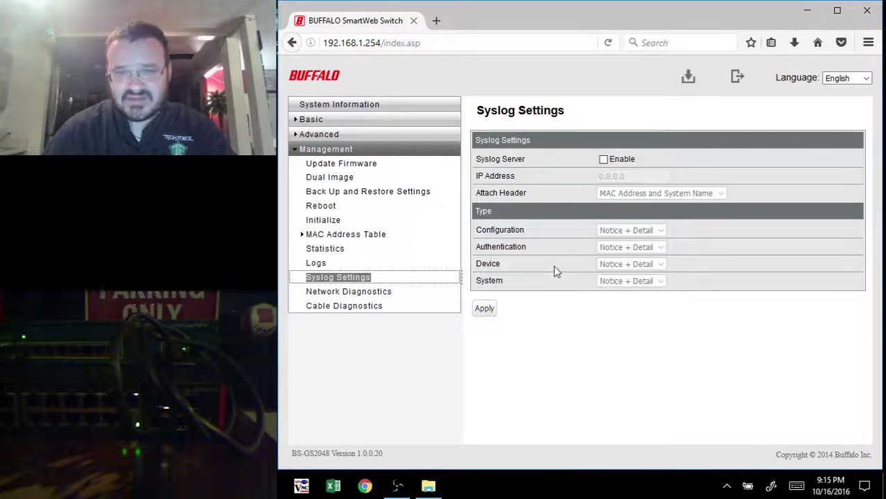
click(325, 294)
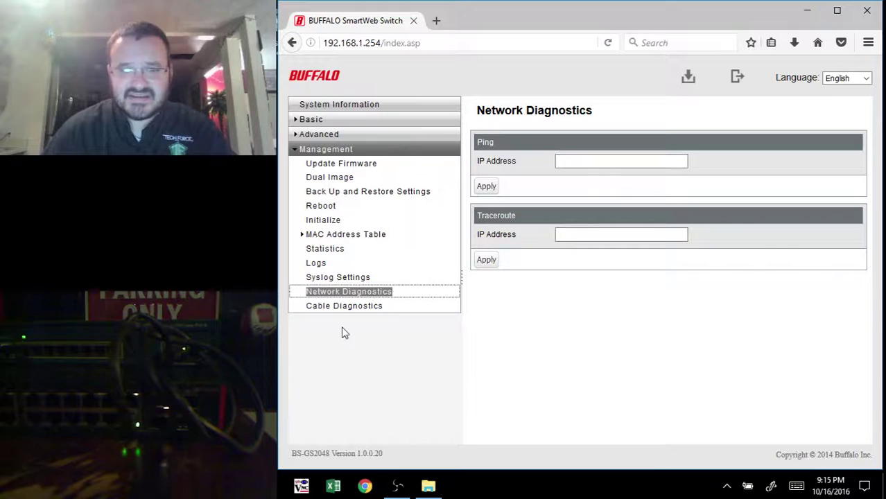
Step: Review every port's status in Cable Diagnostics, then go back to the Basic System page
click(349, 309)
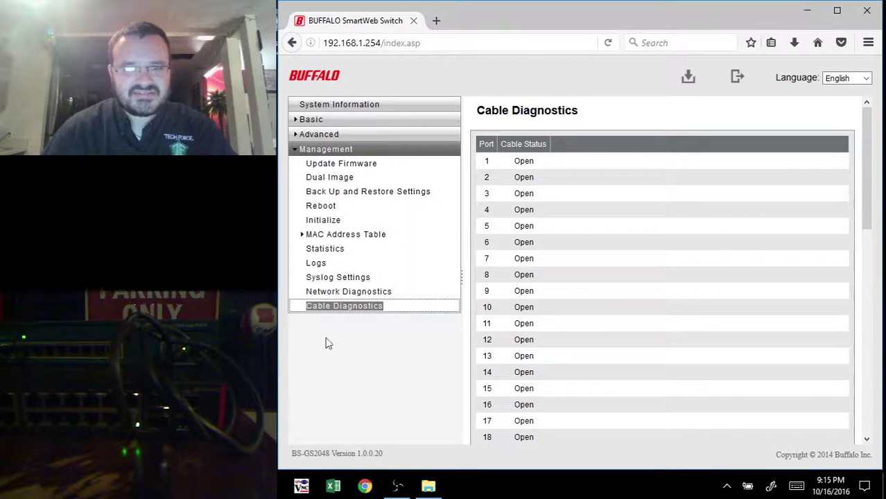
scroll(530, 331, down, 8)
scroll(532, 330, up, 7)
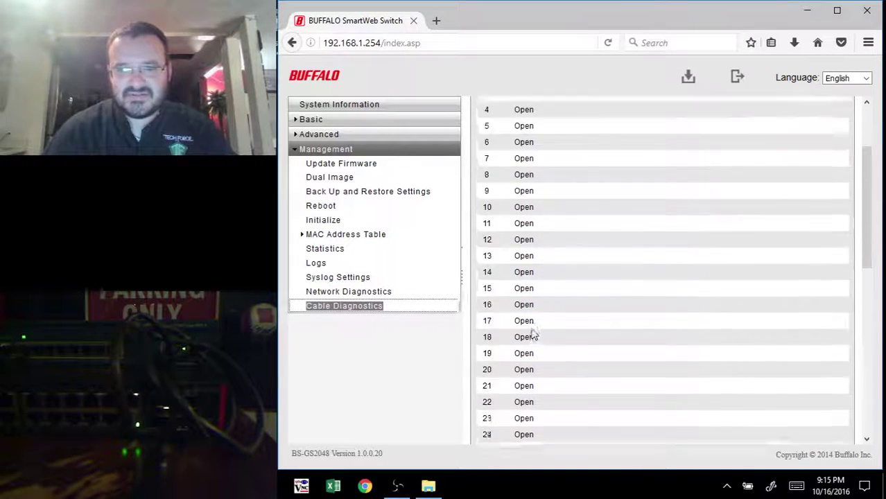
scroll(532, 335, up, 2)
scroll(496, 362, down, 2)
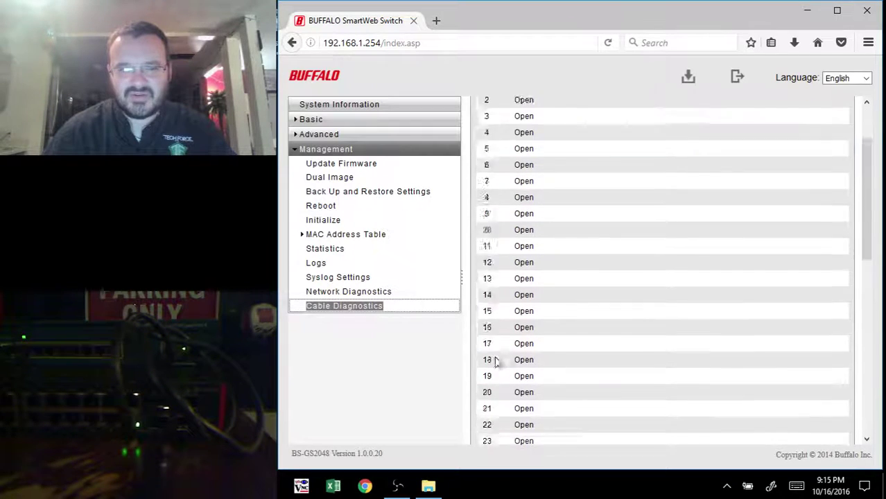
scroll(496, 362, down, 6)
scroll(498, 361, up, 1)
scroll(497, 361, down, 1)
scroll(499, 361, up, 4)
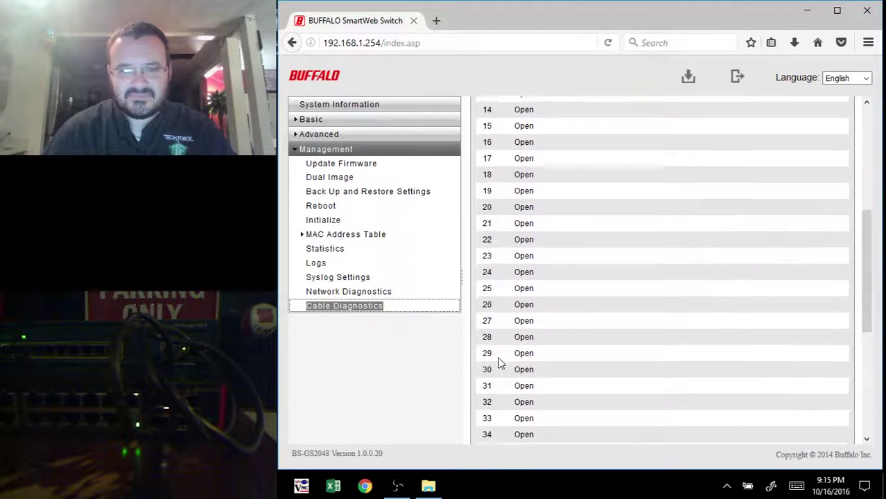
scroll(499, 362, up, 5)
click(362, 120)
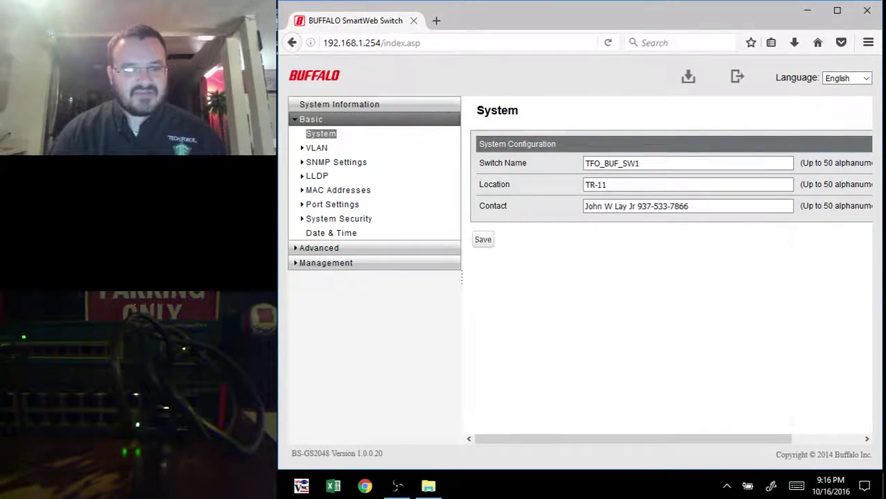
Step: In Tera Term on S1, run show ip int br, show cdp and show cdp neighbors
key(alt+Tab)
key(Return)
key(Return)
key(Return)
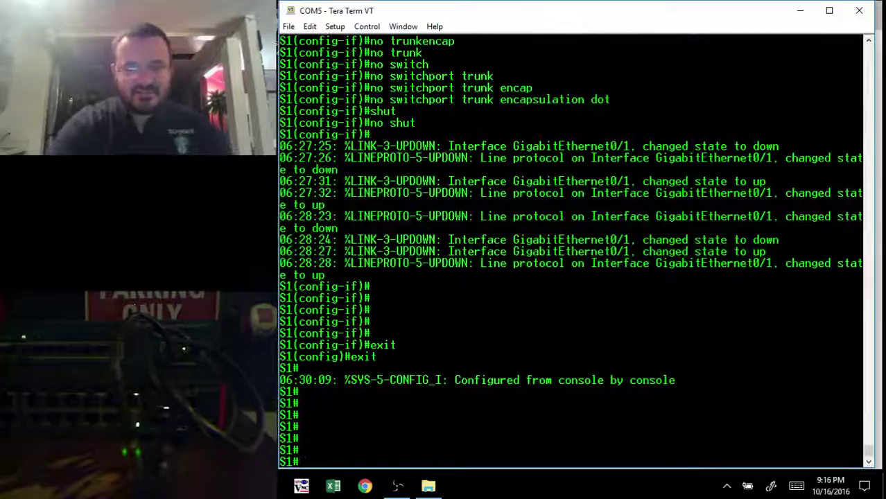
key(Return)
key(Return)
key(Return)
text(show ip int)
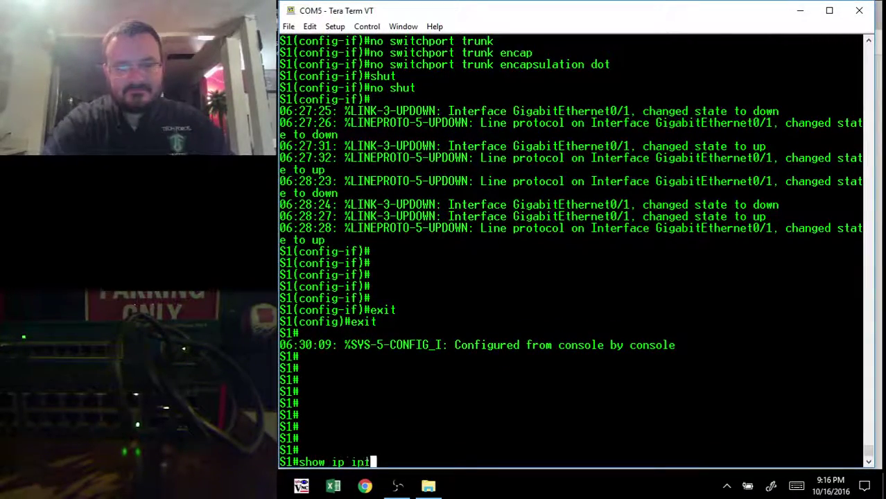
text( br)
key(Return)
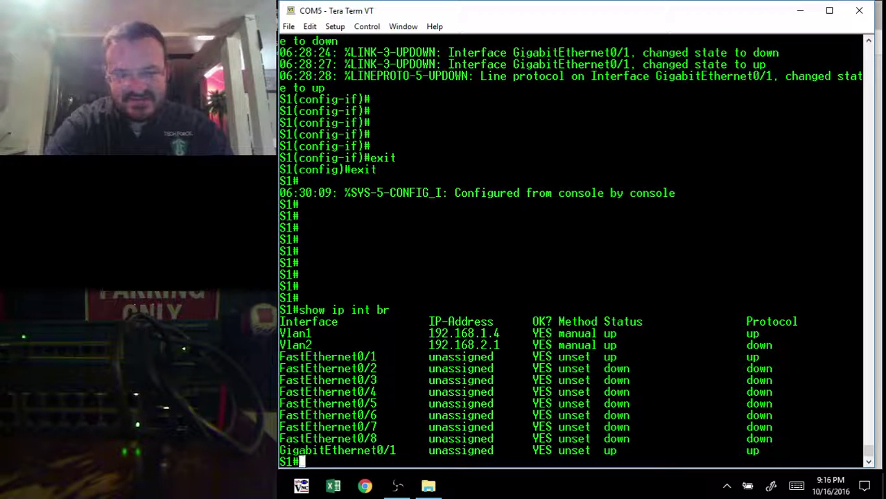
text(show)
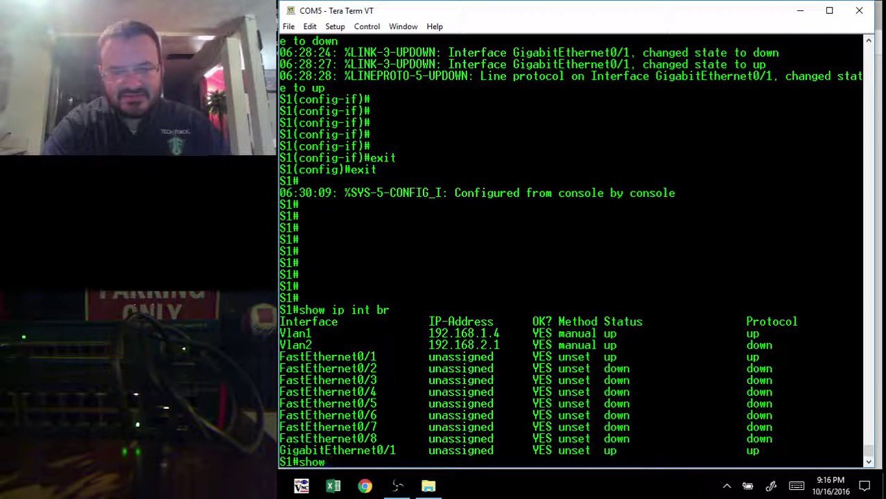
text( cdp)
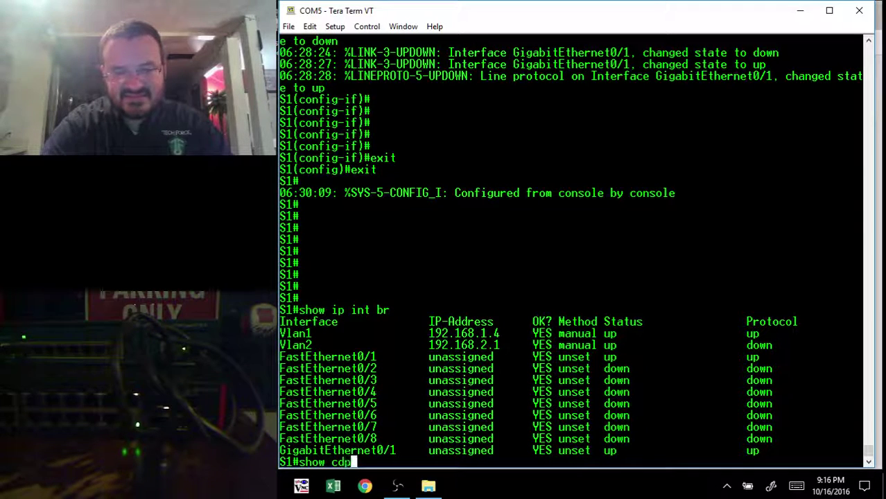
key(Return)
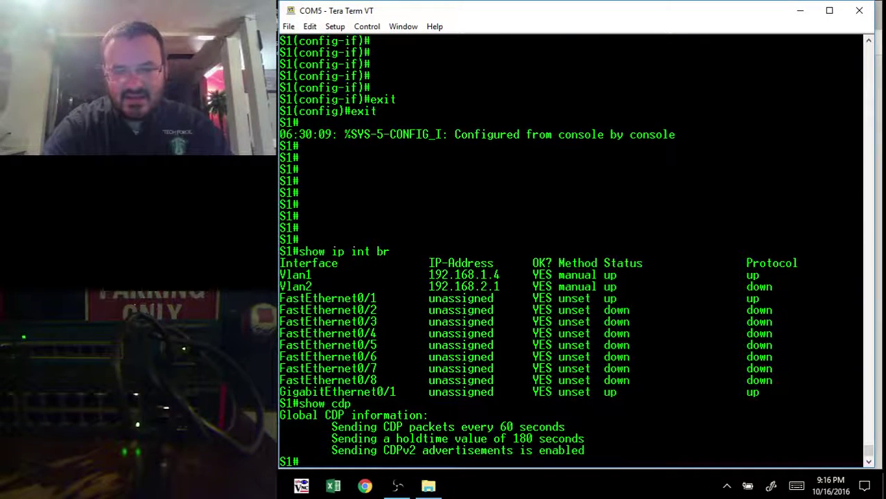
text(sho)
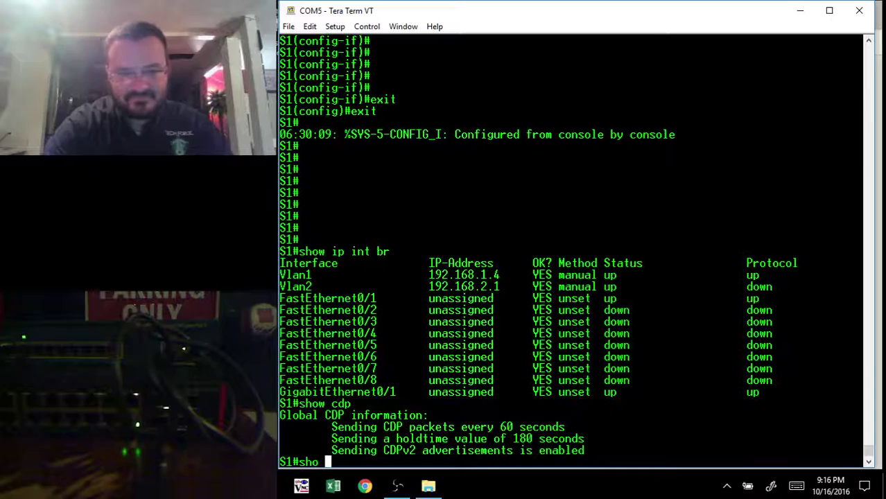
text(w cdp ne)
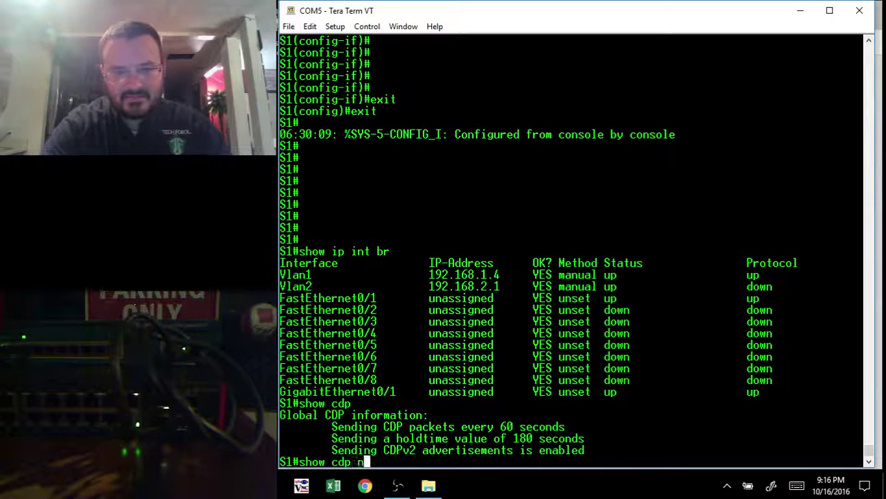
key(Tab)
key(Return)
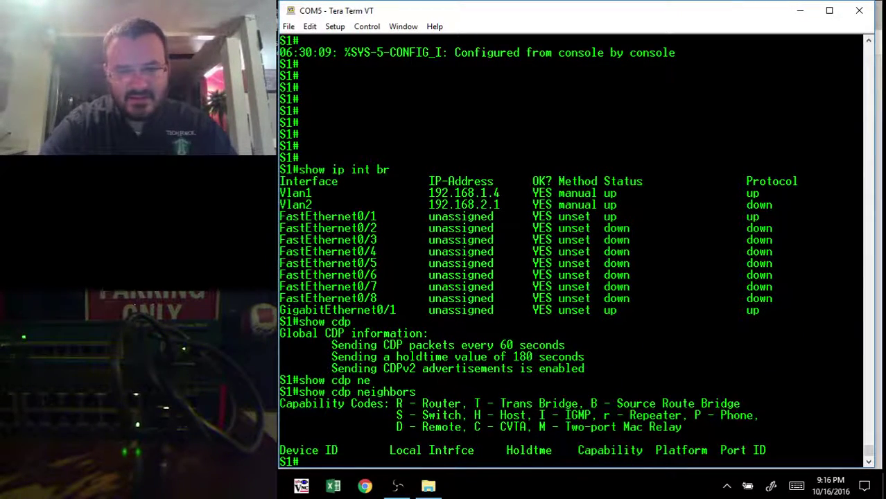
Step: Run show lldp, show lldp neighbors and show lldp neighbors detail, revealing the Port 48 neighbour on Gi0/1
text(show lldp)
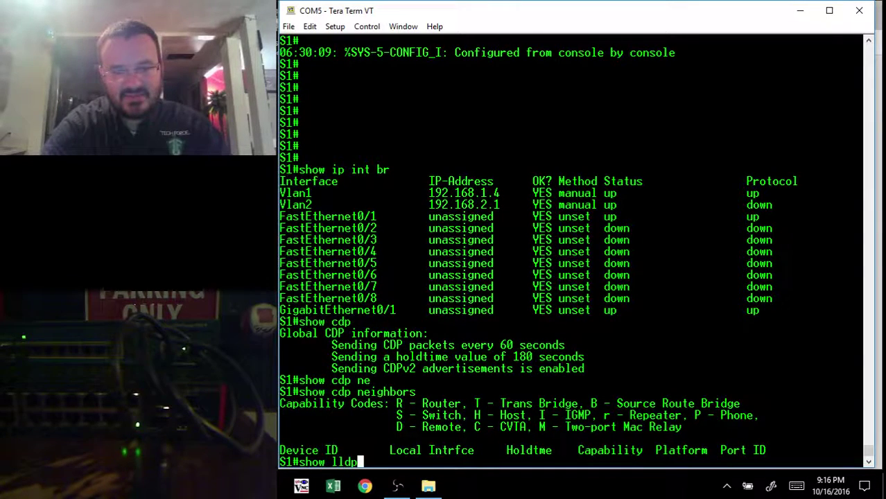
key(Return)
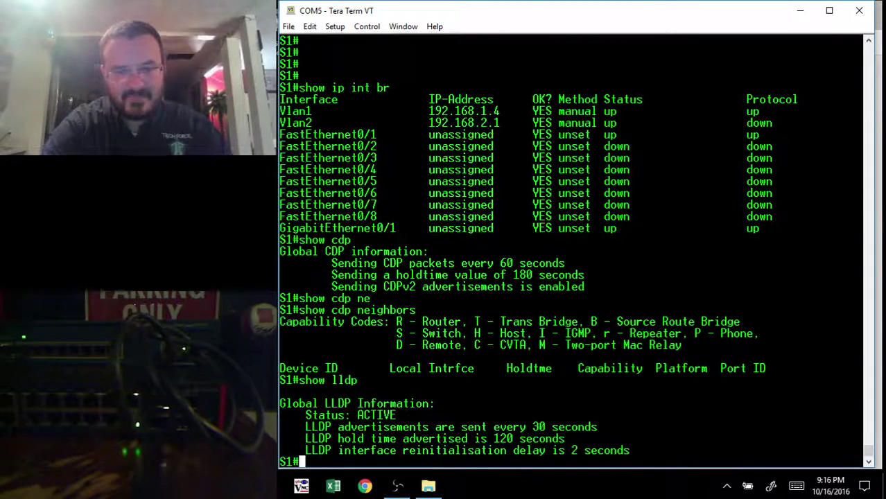
text(show lldp n)
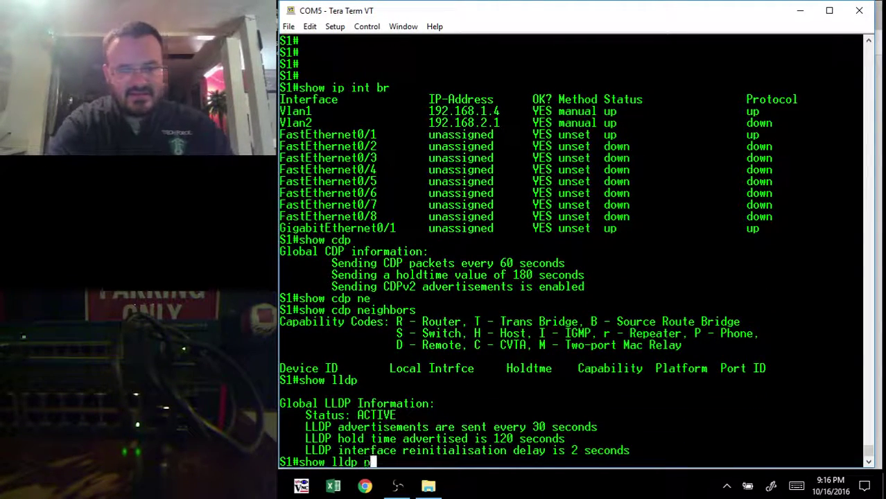
text(e)
key(Tab)
key(Return)
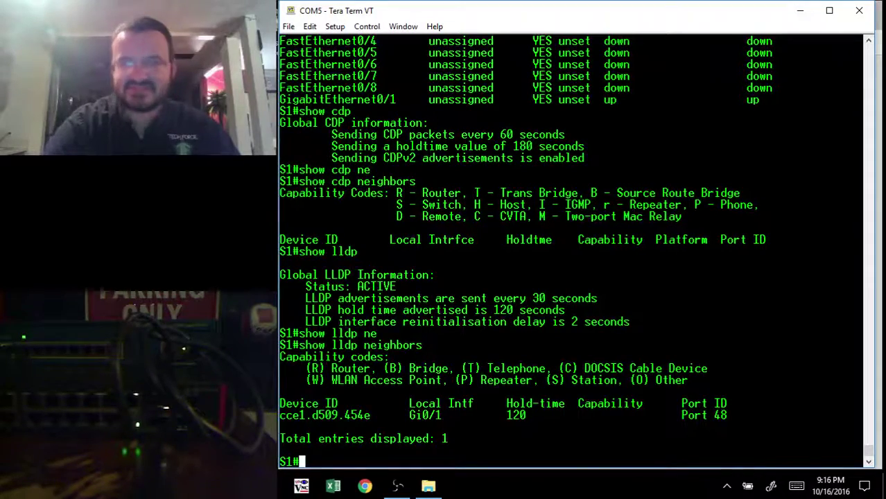
key(Up)
text(de)
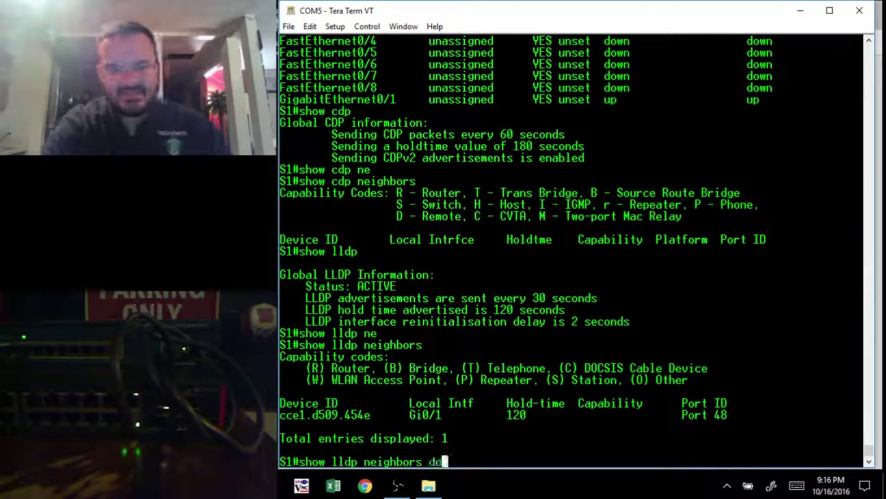
key(Tab)
key(Return)
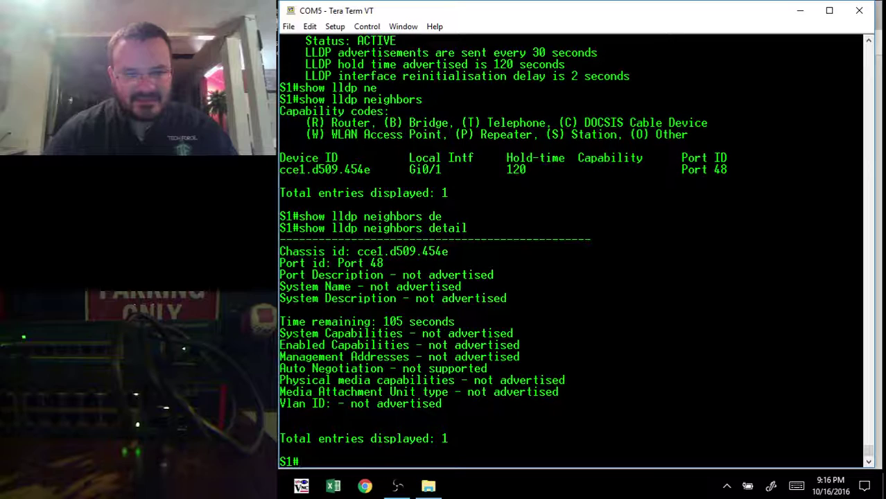
drag(461, 416, 280, 321)
click(280, 313)
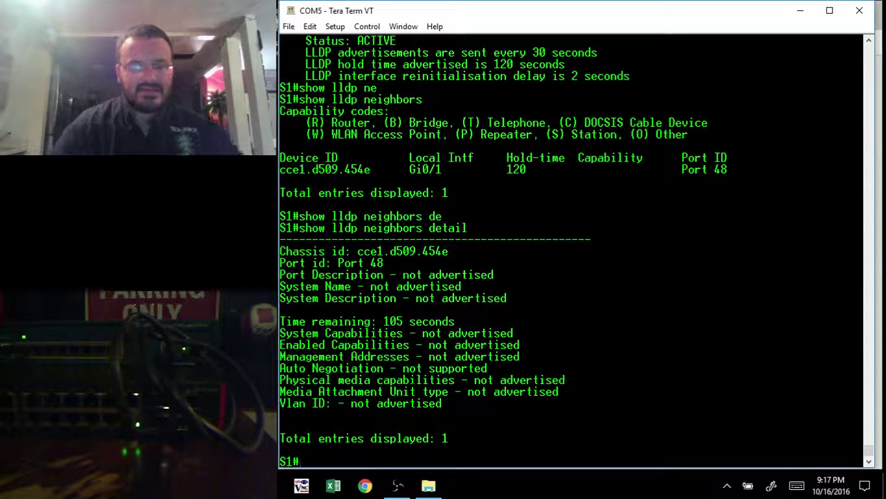
Step: Run show vlan and page through the output listing default and VLAN 2 Test
text(show c)
key(BackSpace)
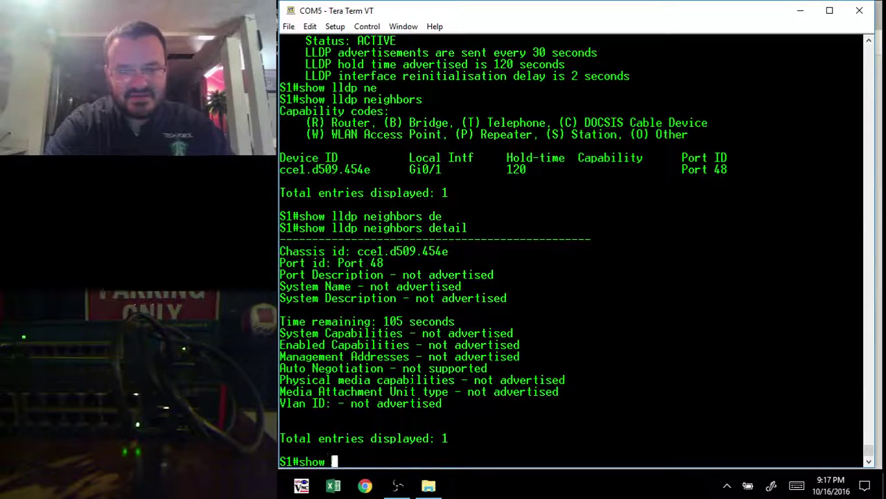
text(vlan)
key(Return)
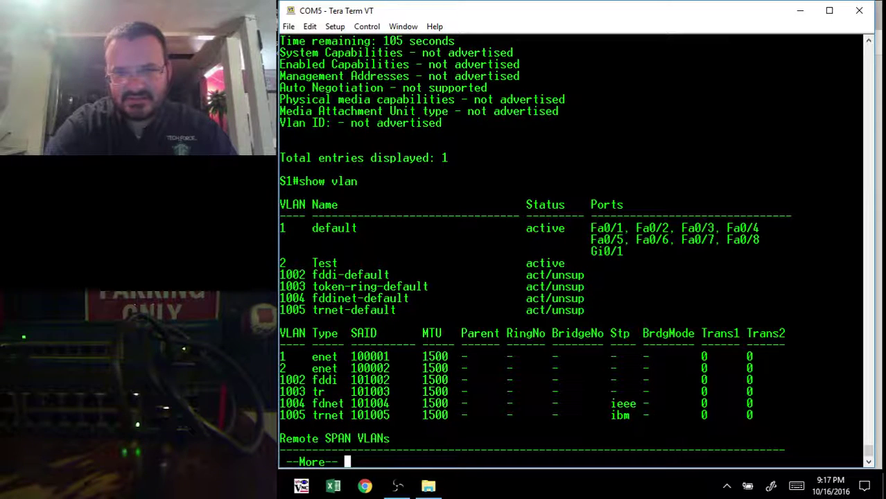
key(space)
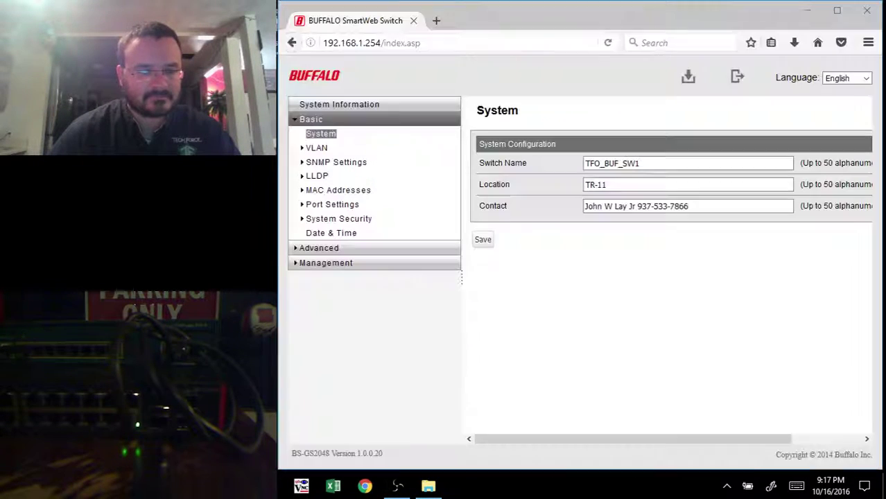
Step: Add VLAN ID 2 with the name 'test' on the VLAN Settings page and apply it
click(320, 149)
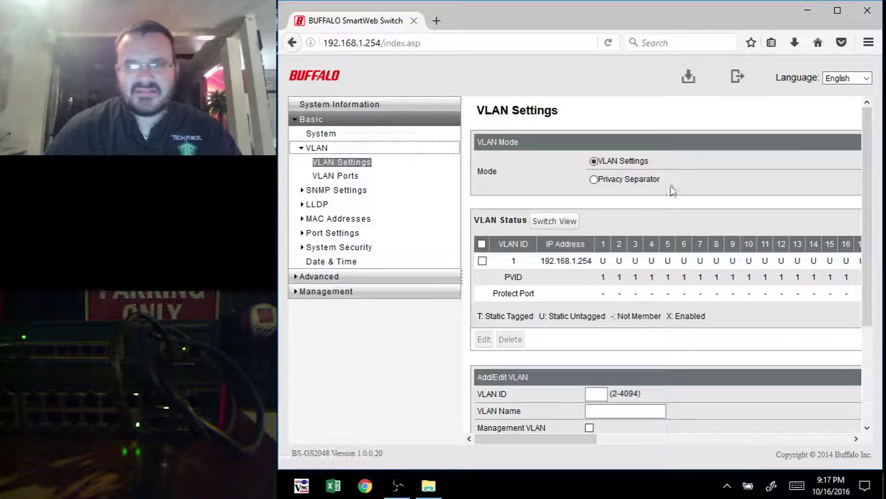
scroll(537, 272, down, 3)
click(597, 262)
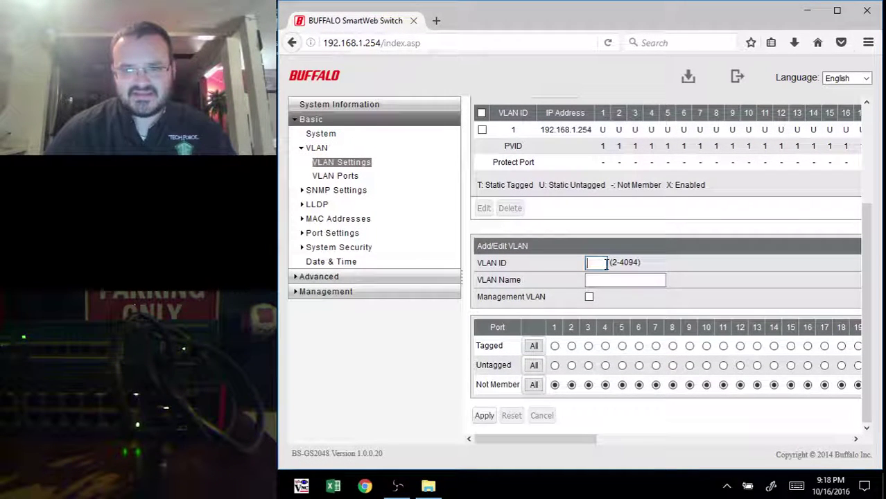
text(2)
click(605, 279)
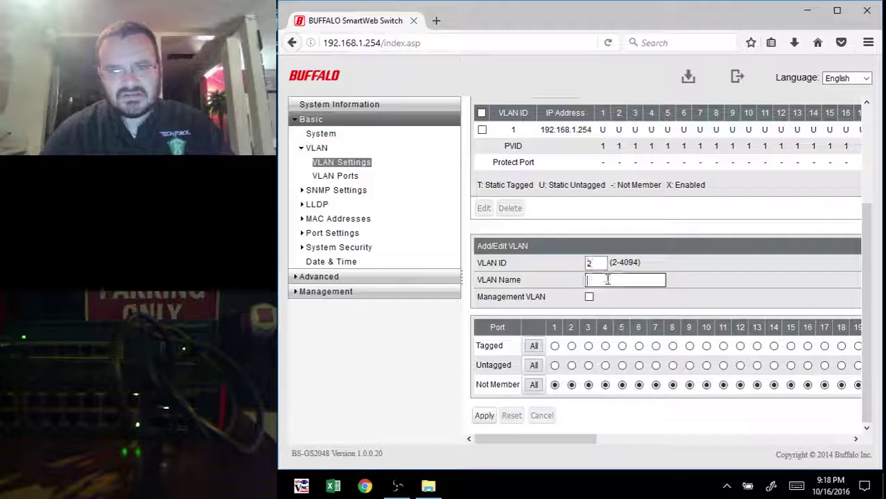
text(test)
click(602, 295)
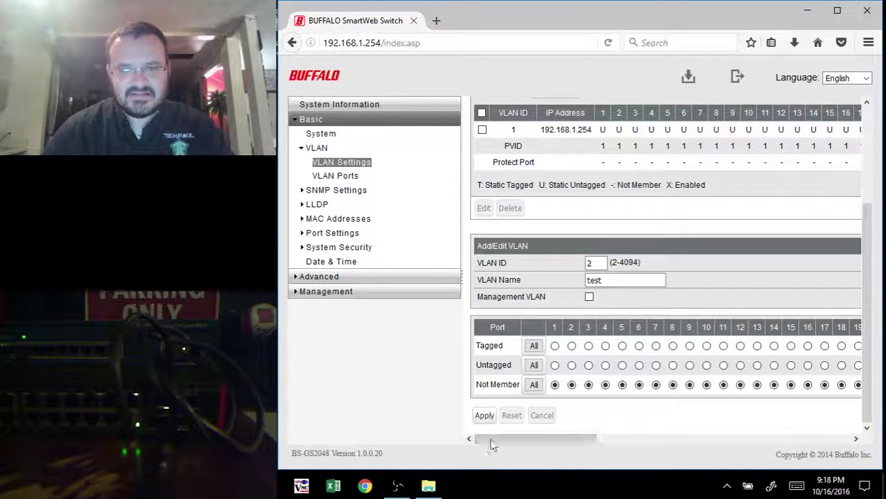
click(484, 415)
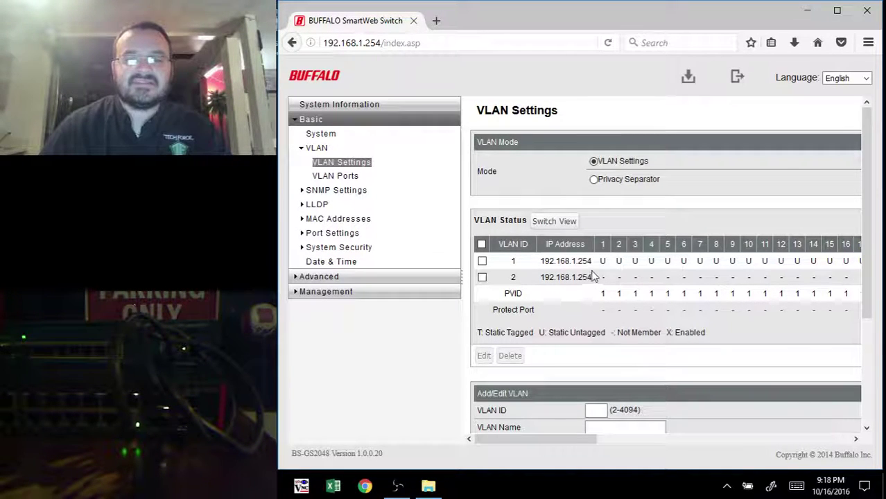
Step: Select VLAN 2 in the VLAN Status list and try applying its port settings
scroll(553, 293, down, 3)
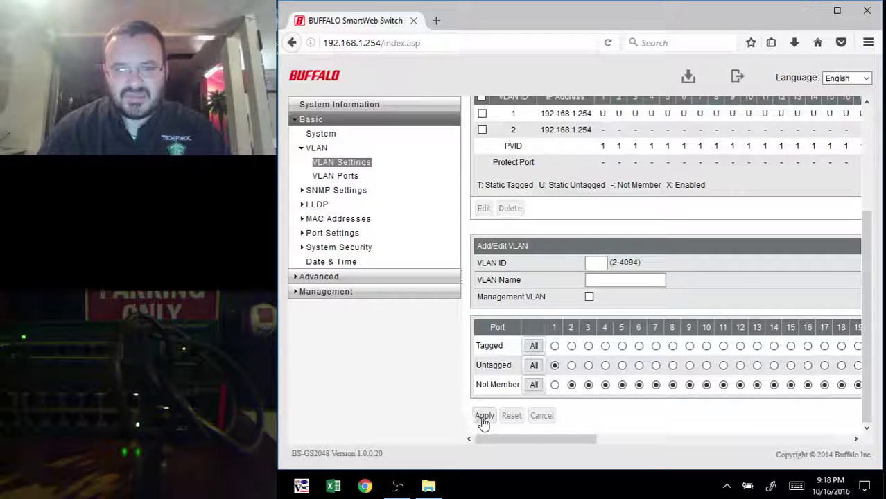
click(483, 130)
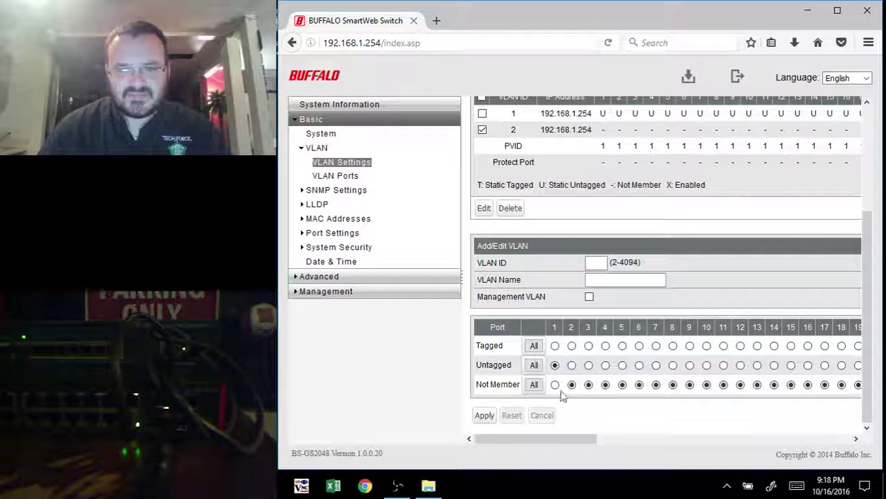
click(484, 417)
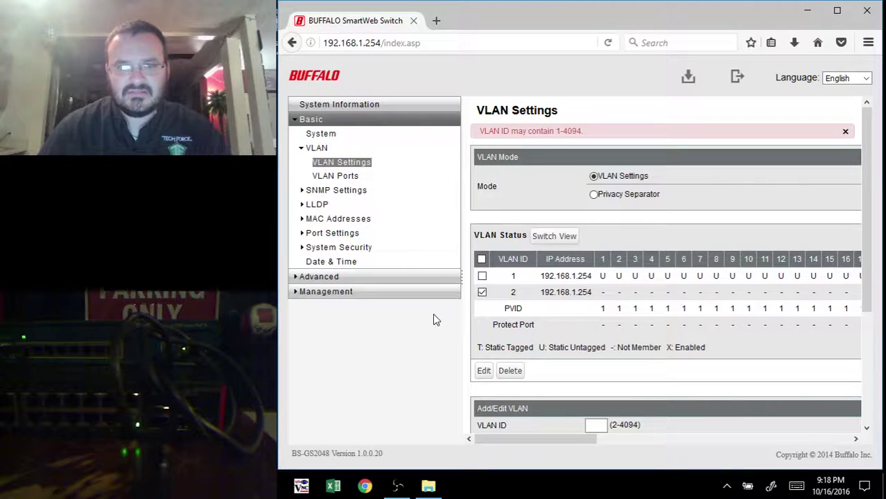
scroll(594, 297, down, 2)
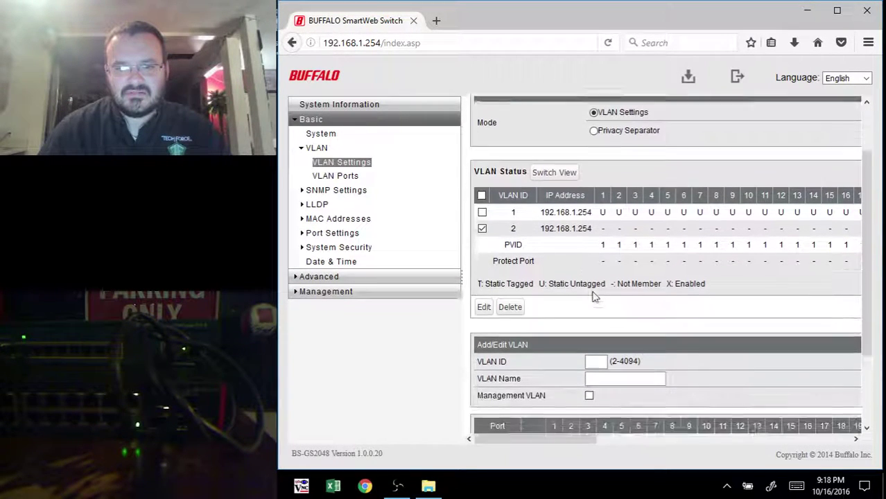
scroll(594, 296, down, 3)
scroll(572, 297, up, 2)
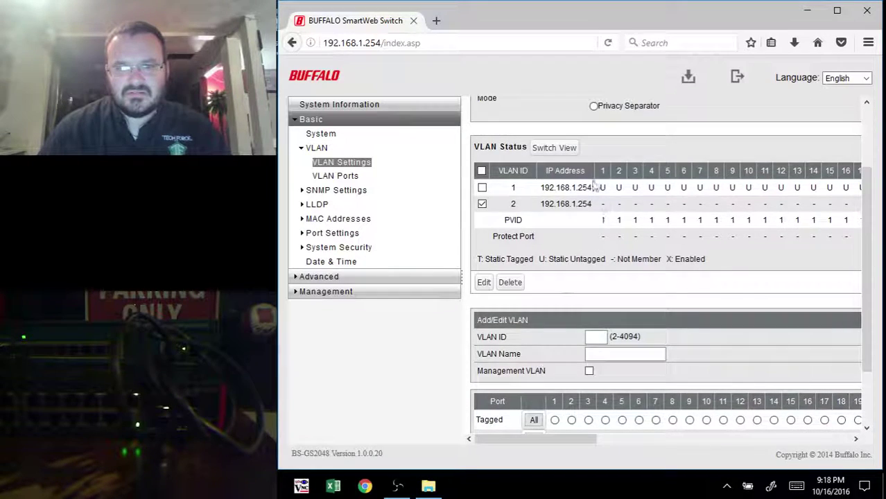
scroll(594, 230, up, 2)
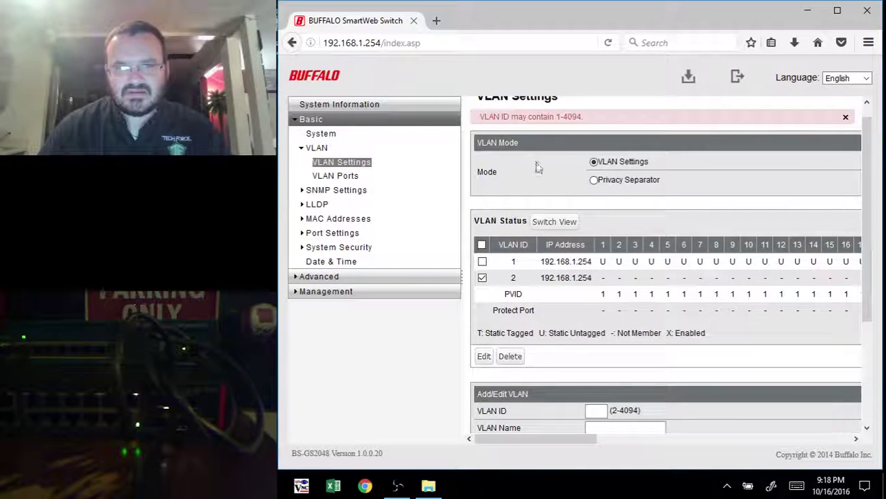
scroll(563, 222, down, 3)
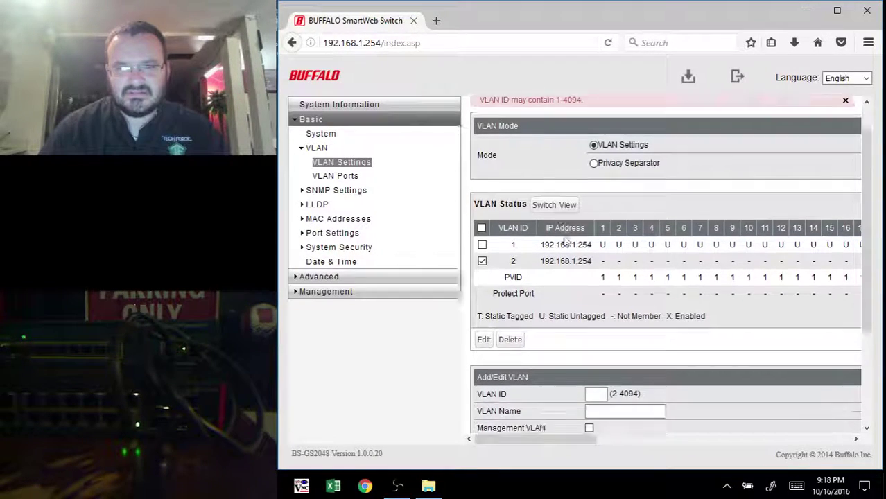
scroll(563, 222, down, 2)
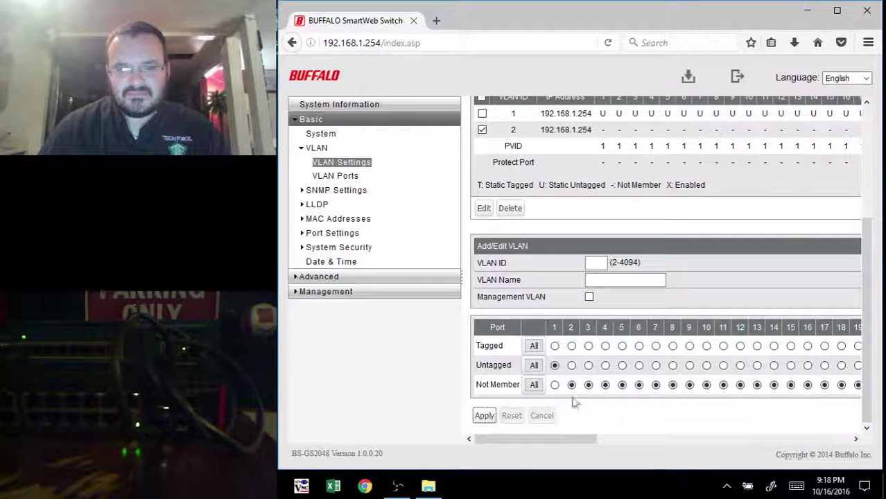
drag(581, 439, 621, 278)
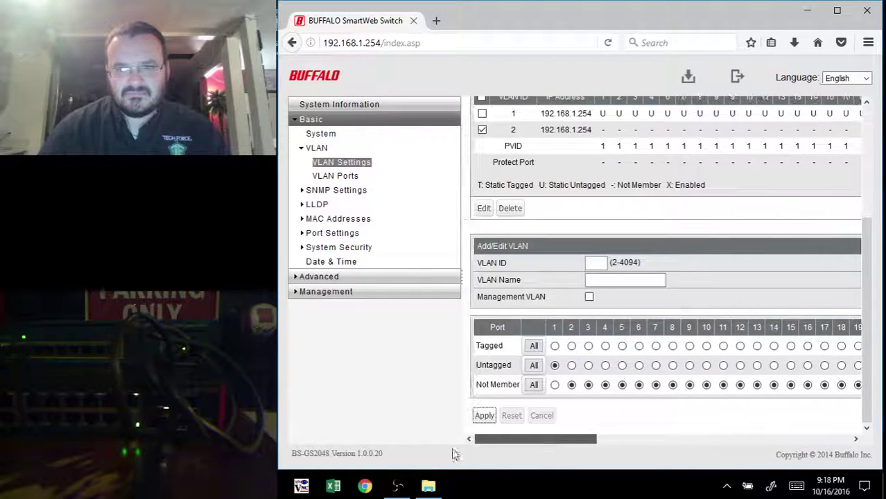
Step: Clear the VLAN 2 row selection and submit the Add/Edit VLAN form again
click(598, 262)
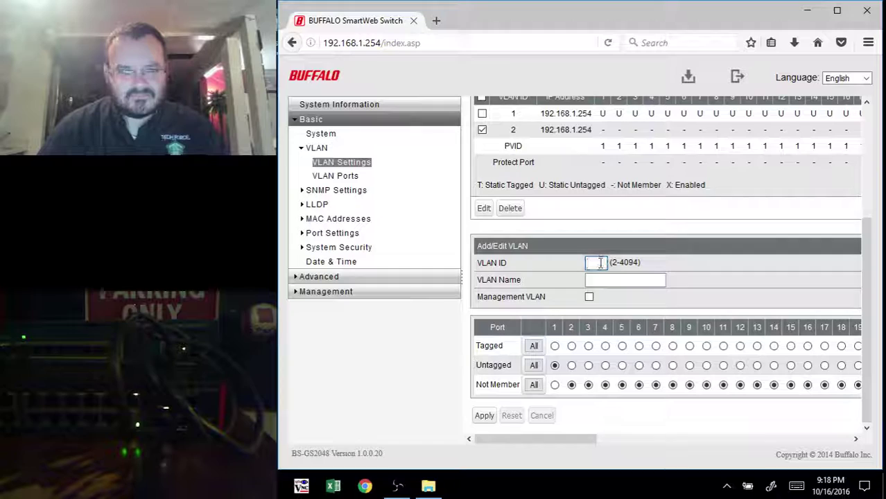
scroll(538, 232, up, 2)
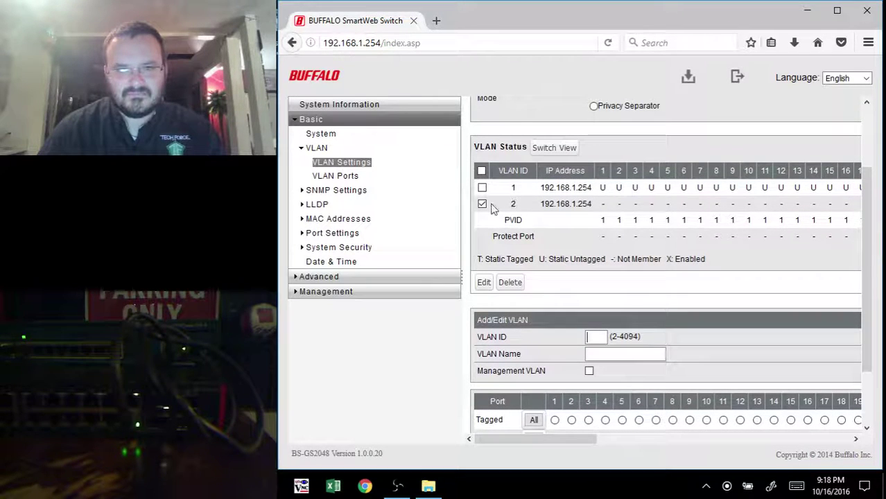
click(483, 204)
scroll(492, 277, down, 2)
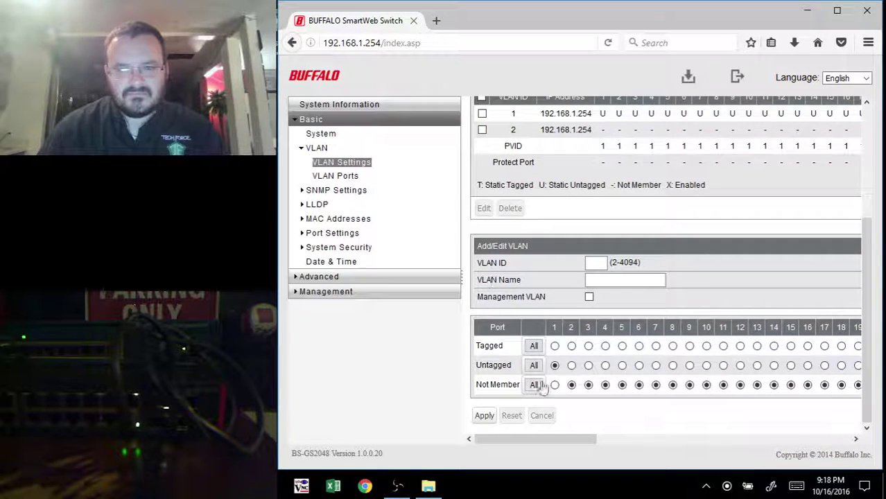
click(483, 416)
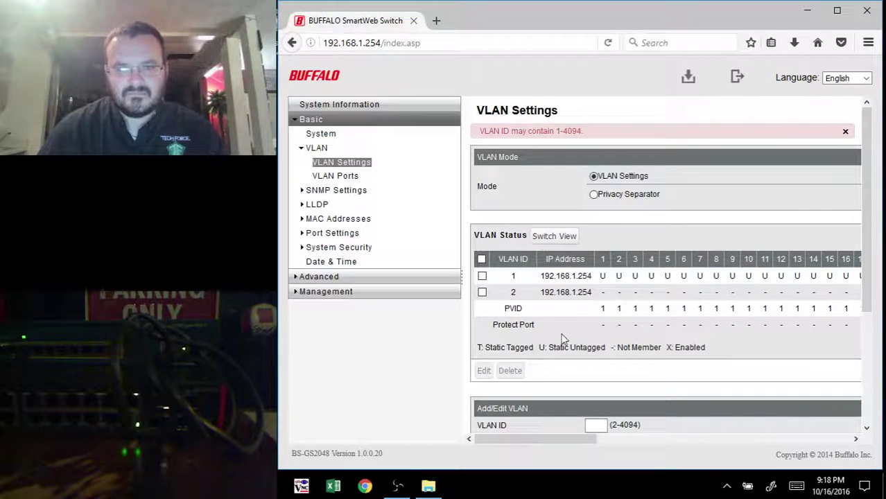
scroll(562, 338, down, 1)
scroll(589, 208, up, 1)
scroll(567, 182, down, 1)
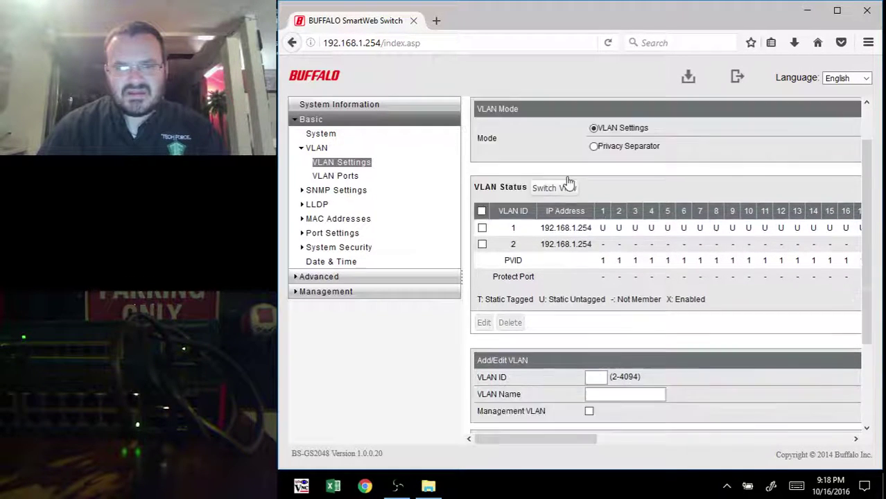
scroll(567, 182, down, 2)
Step: Re-enter VLAN ID 2 named 'test' and apply, getting 'VLAN ID is already in use.'
click(592, 262)
text(2)
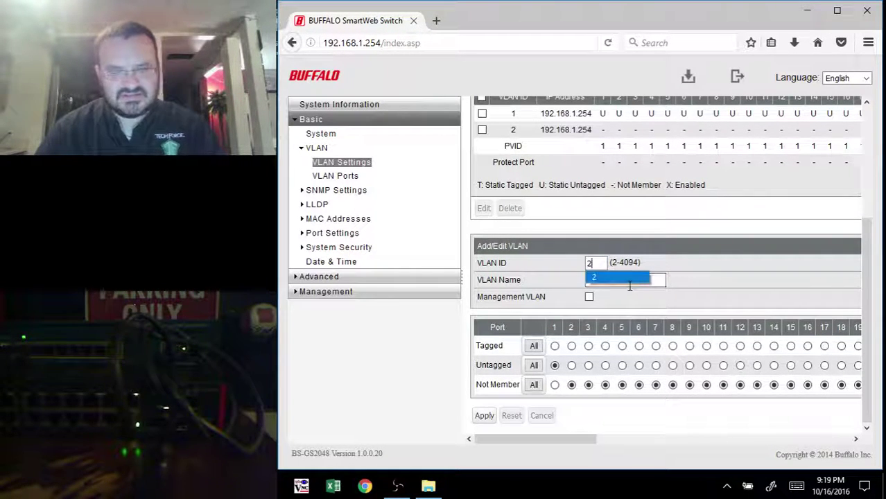
click(612, 280)
text(test)
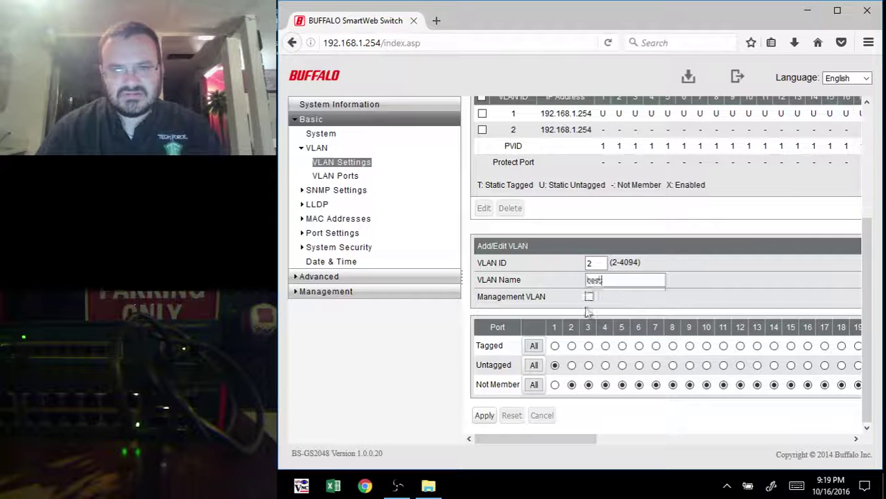
click(484, 416)
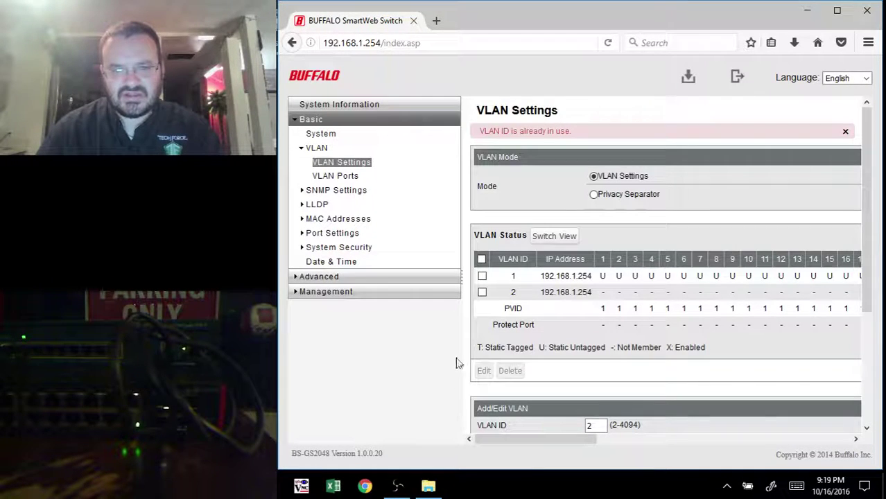
scroll(639, 277, down, 3)
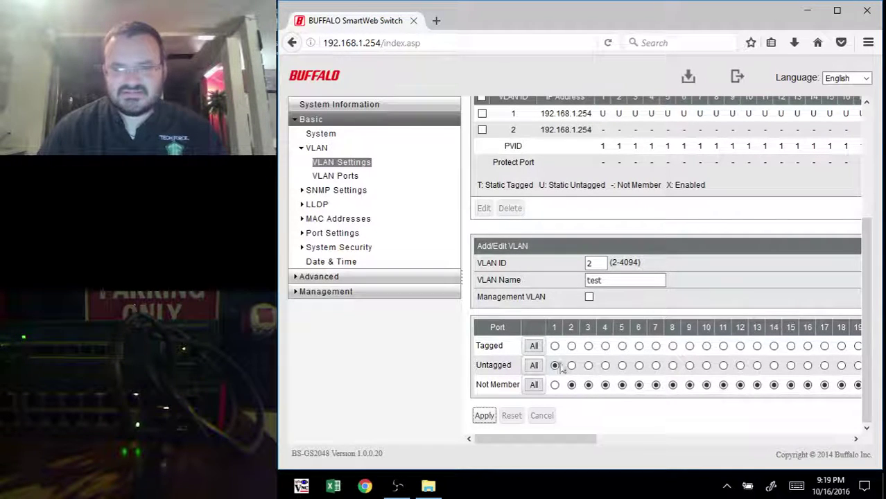
scroll(561, 353, up, 2)
scroll(535, 219, down, 2)
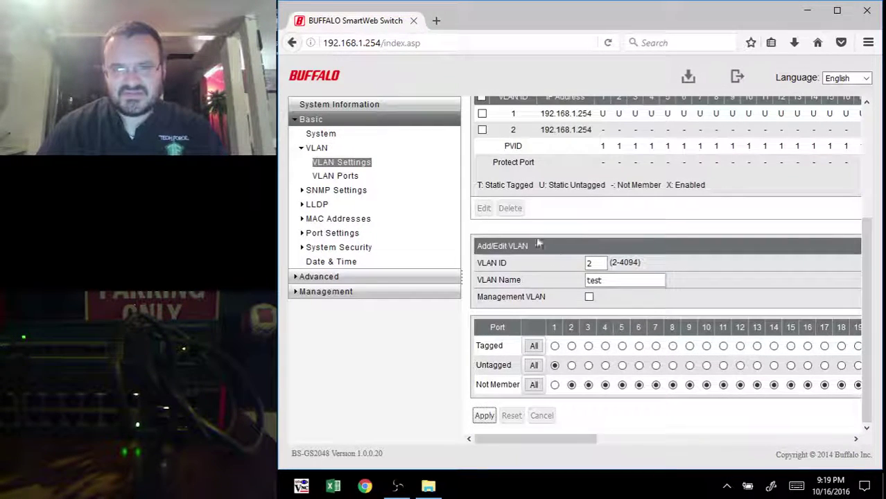
click(484, 415)
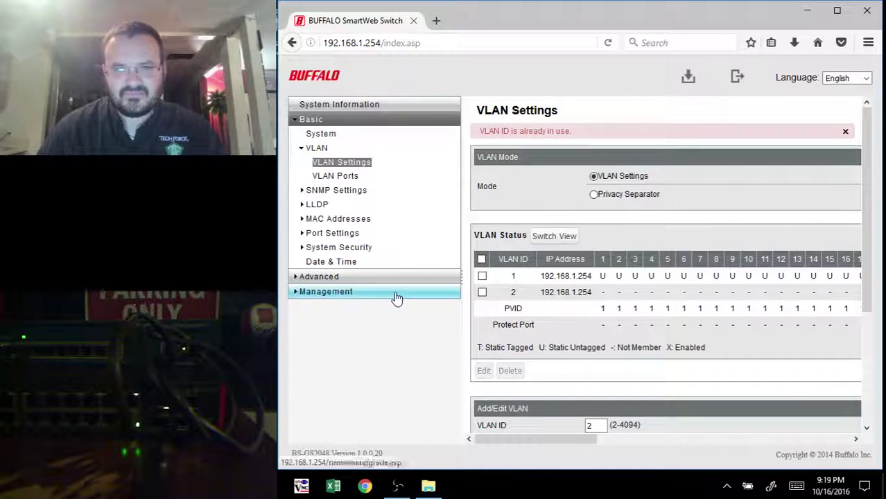
scroll(540, 293, down, 3)
scroll(527, 289, up, 3)
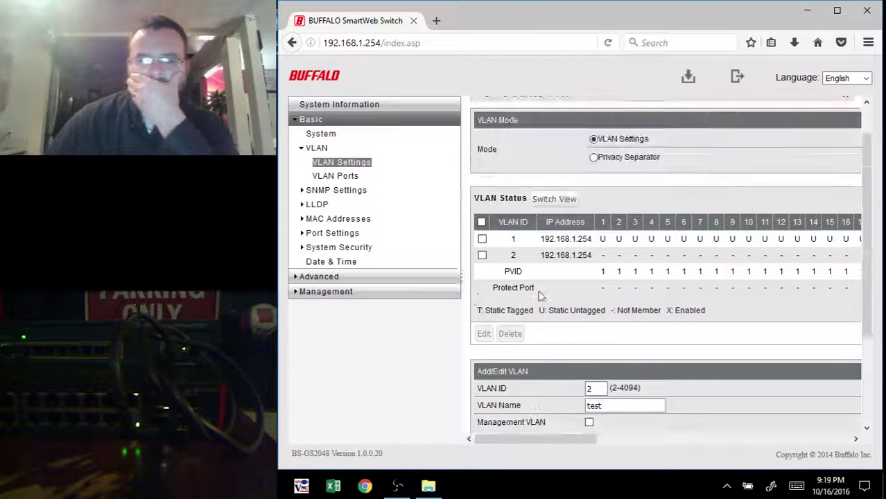
Step: Change port 1's PVID to 2 on the VLAN Ports page, apply, and return to VLAN Settings
click(335, 176)
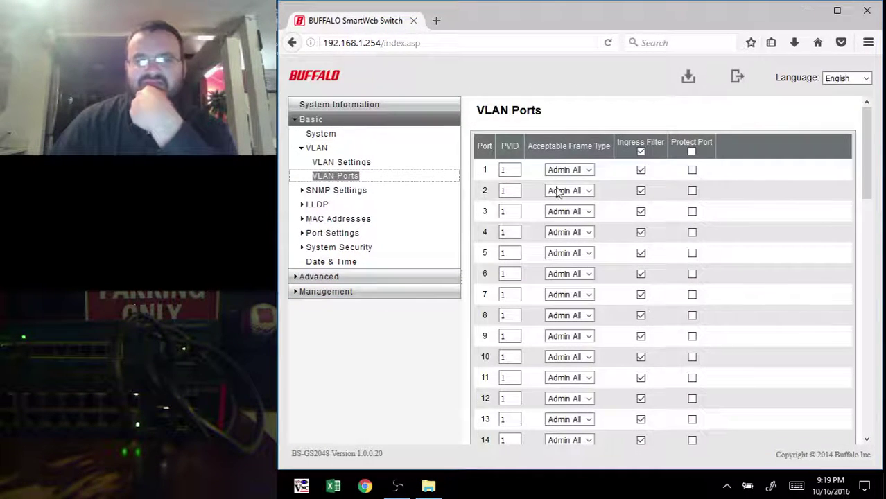
double_click(516, 170)
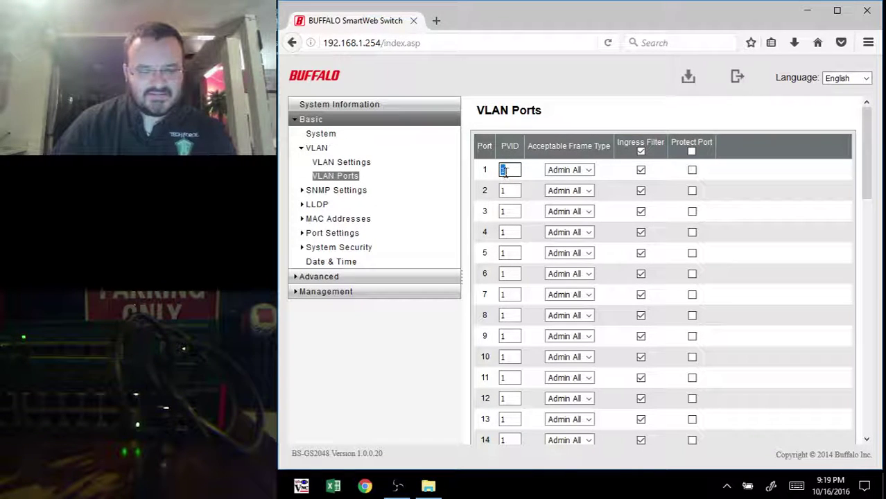
text(2)
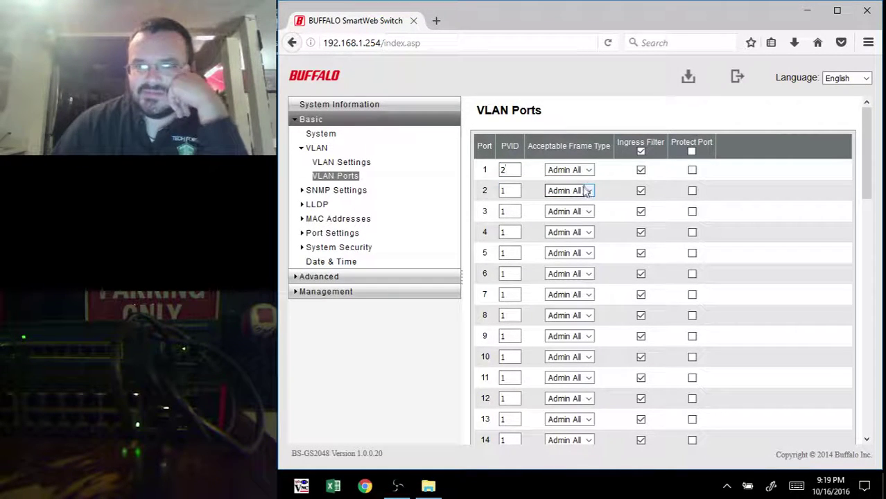
scroll(584, 192, down, 5)
scroll(584, 192, down, 10)
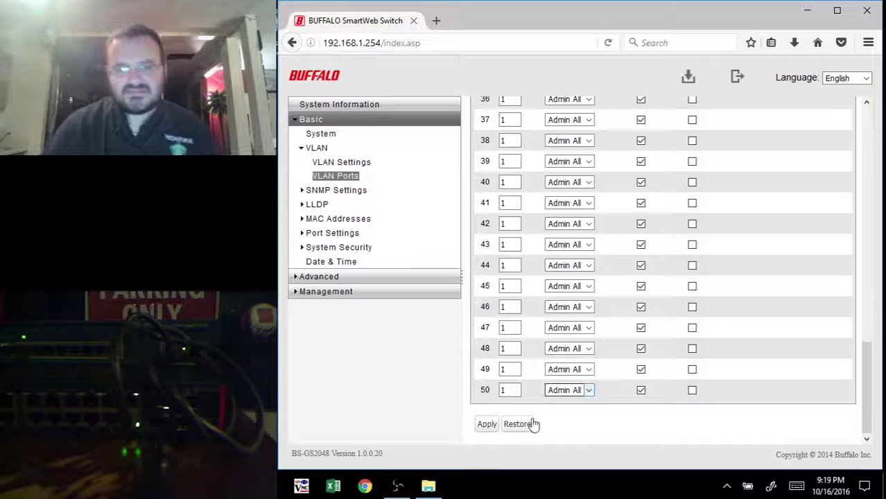
click(487, 425)
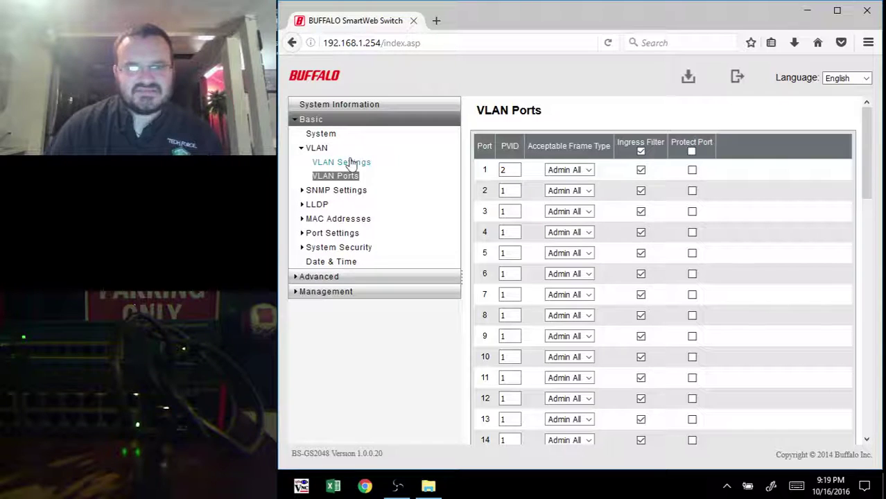
click(353, 162)
scroll(771, 182, down, 3)
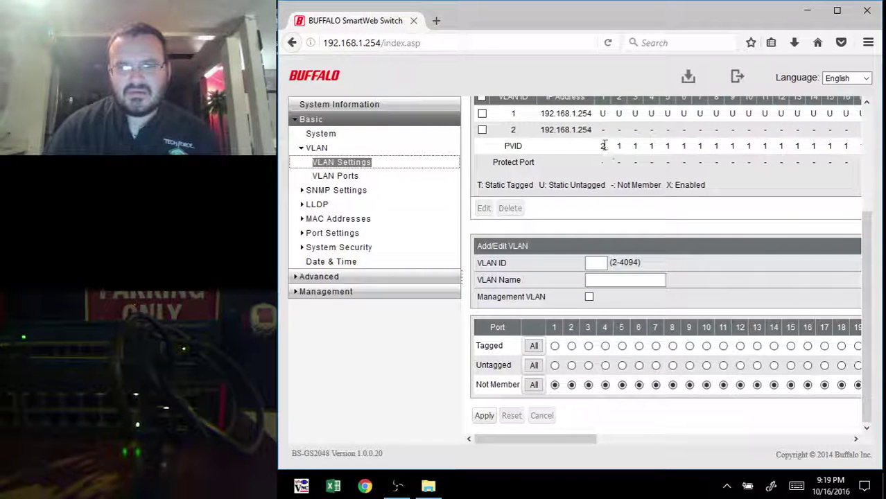
Step: Select VLAN 2 instead of VLAN 1 in VLAN Status and load it for editing
click(603, 115)
click(601, 124)
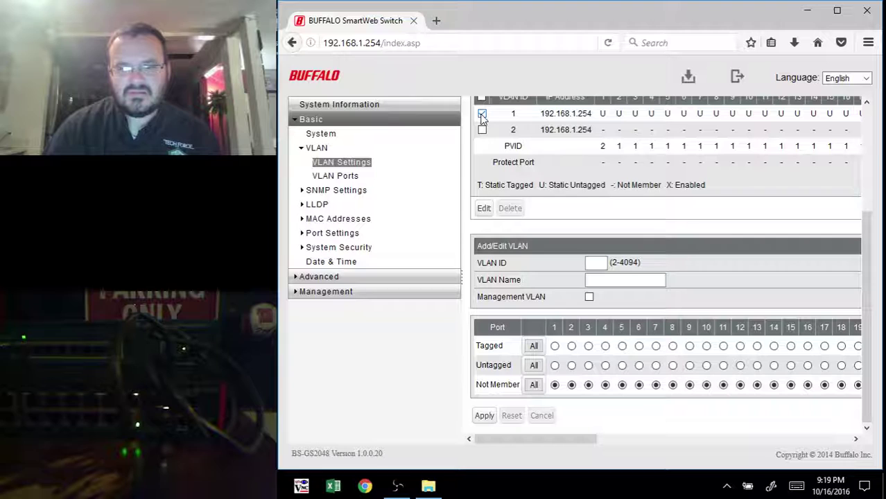
click(485, 209)
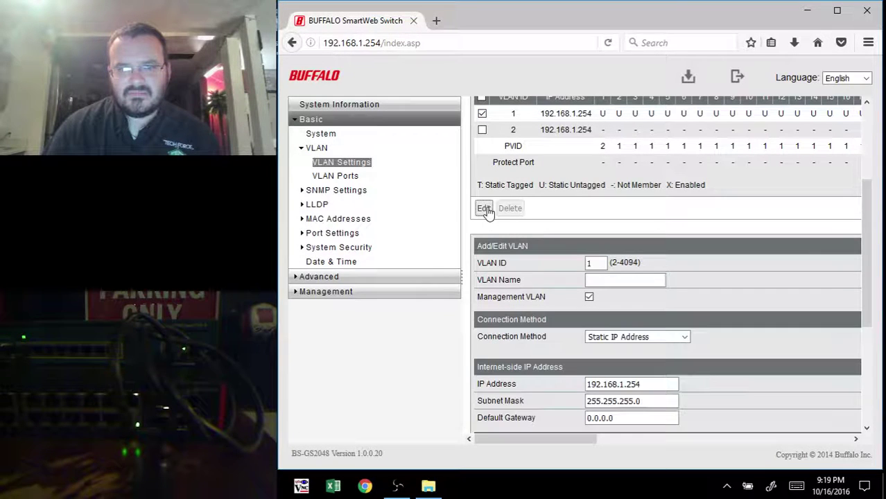
click(482, 114)
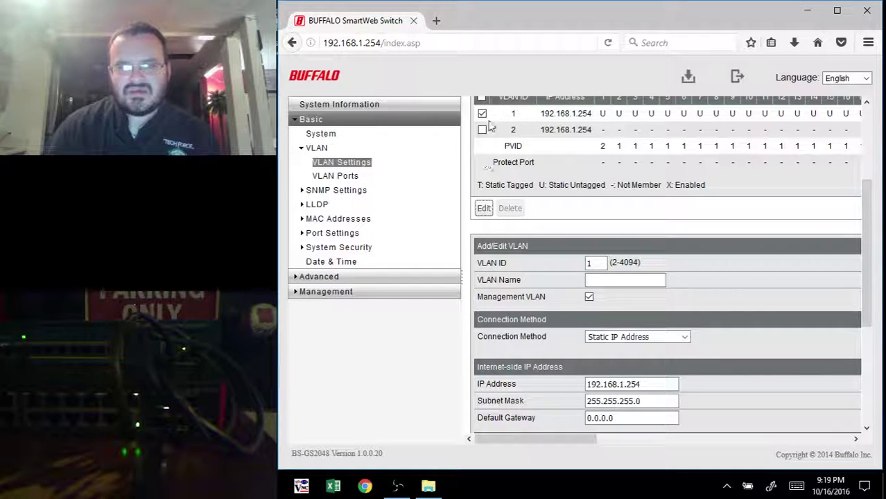
click(482, 130)
click(484, 209)
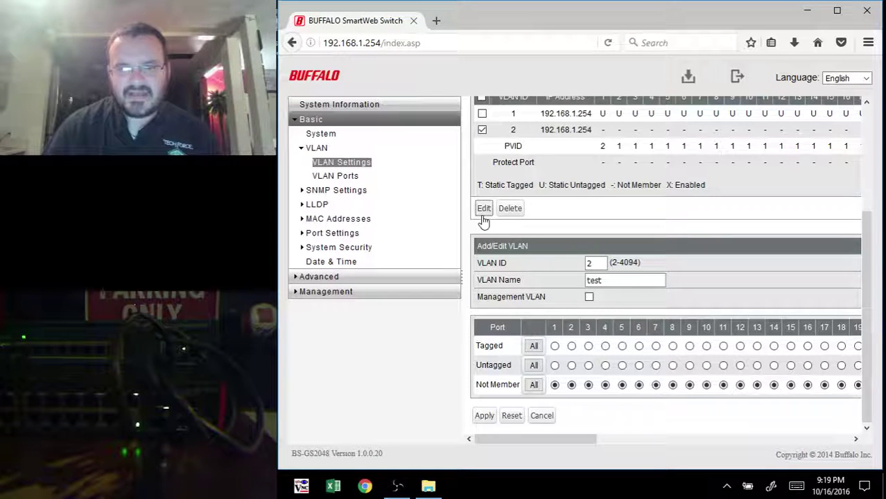
Step: Set port 1 to Untagged in VLAN 2 and apply the membership
click(555, 365)
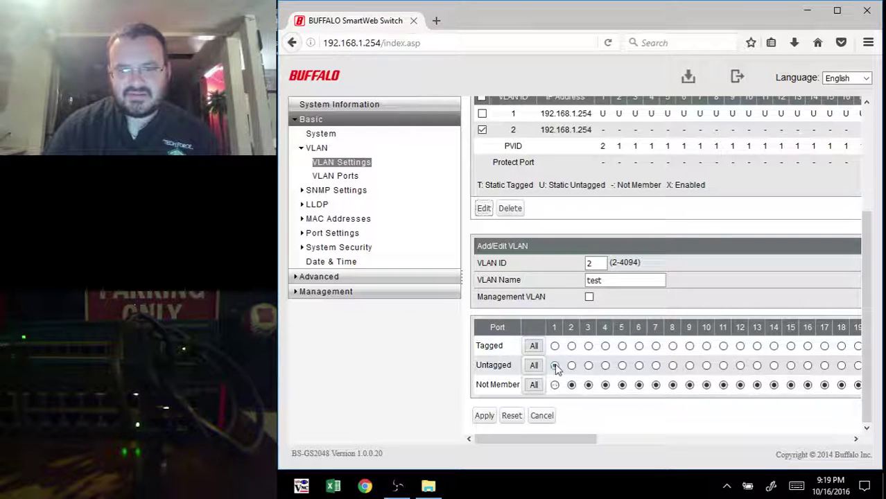
click(483, 418)
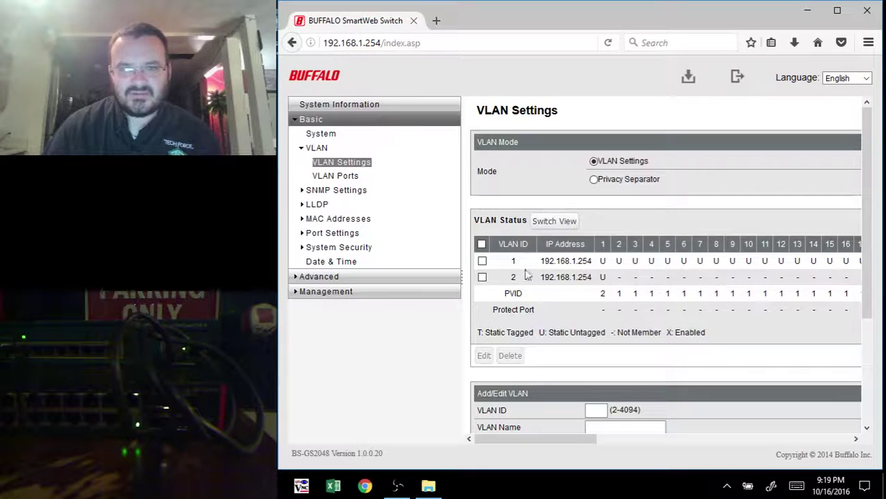
scroll(610, 208, down, 2)
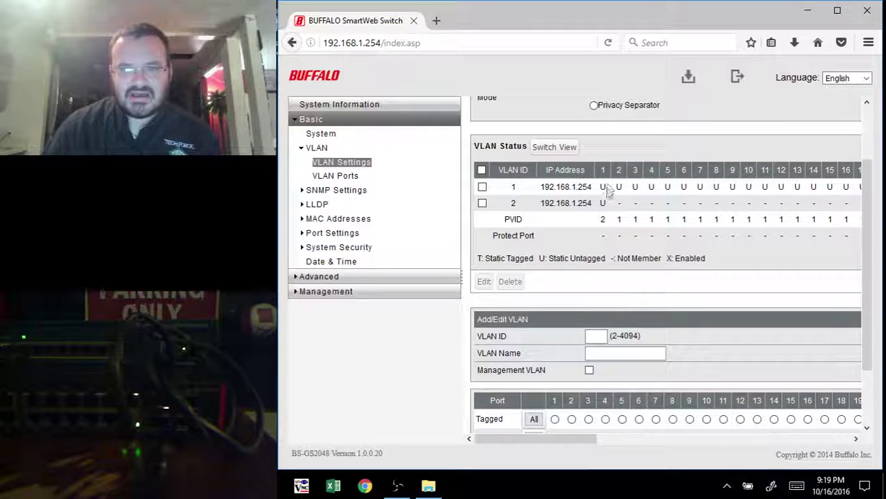
scroll(595, 239, down, 2)
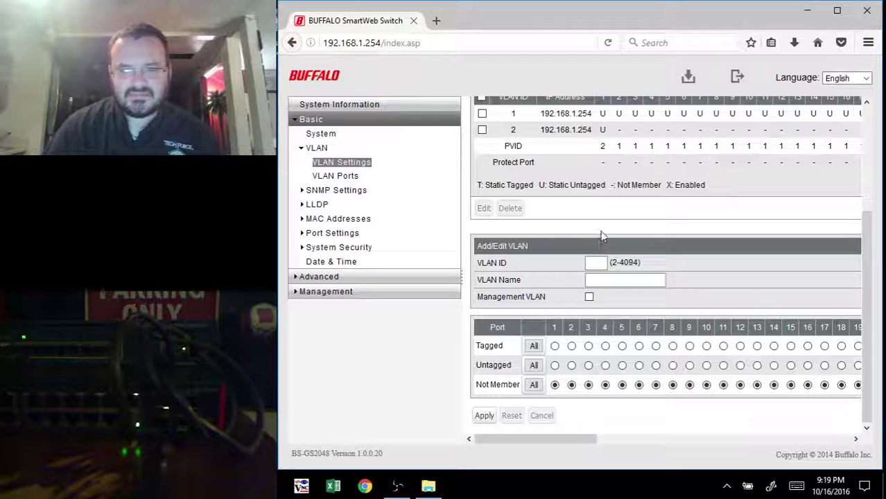
scroll(605, 161, up, 4)
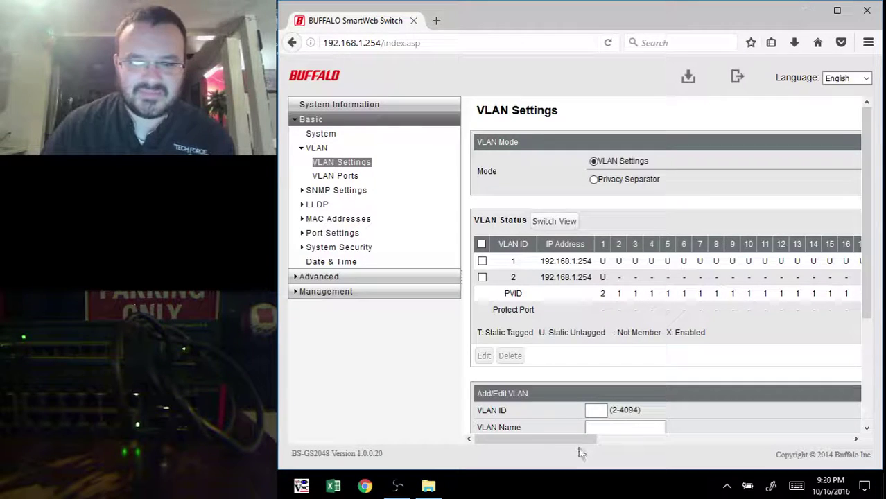
Step: Select only VLAN 1 in the status table and load it into the edit form
drag(575, 439, 846, 439)
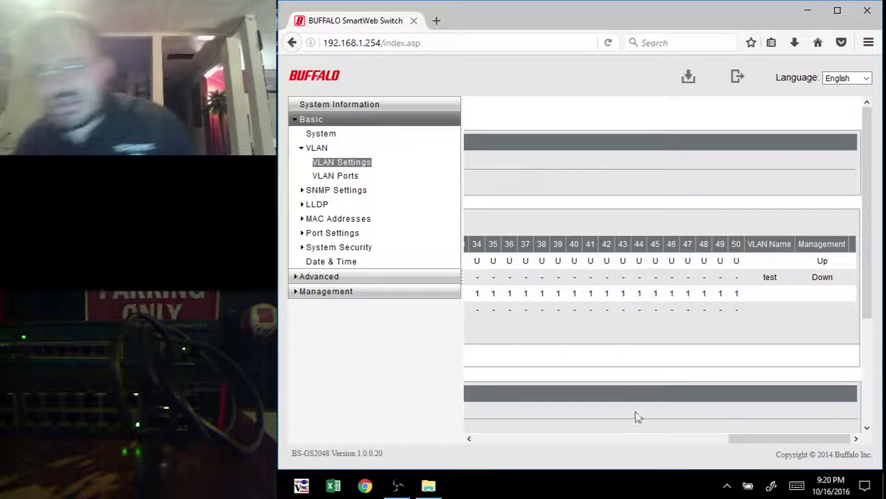
drag(775, 440, 445, 466)
click(481, 260)
click(481, 244)
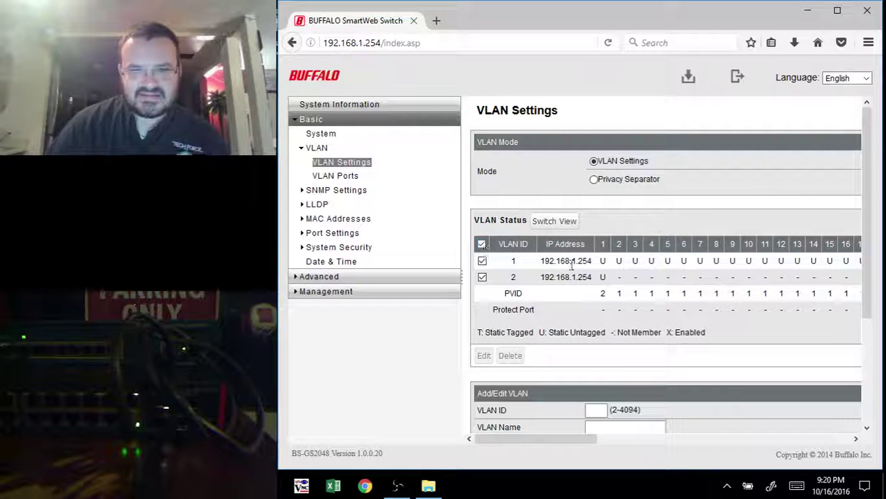
click(481, 245)
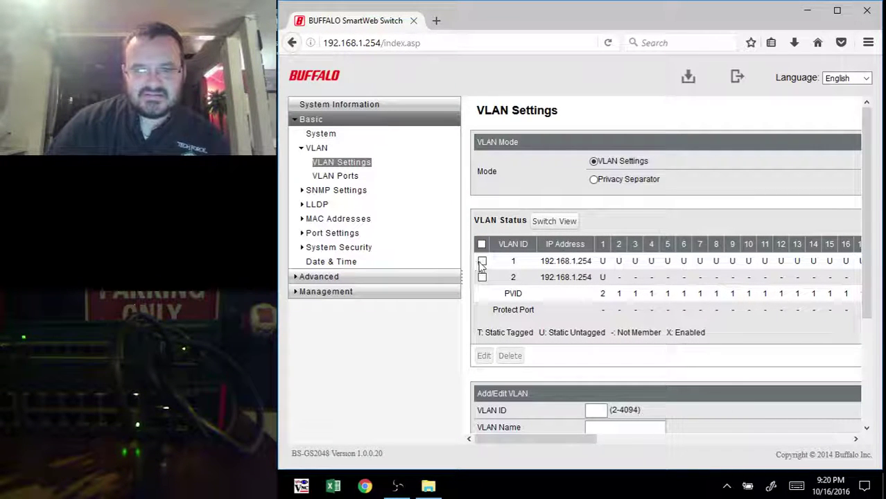
click(482, 261)
scroll(548, 294, down, 2)
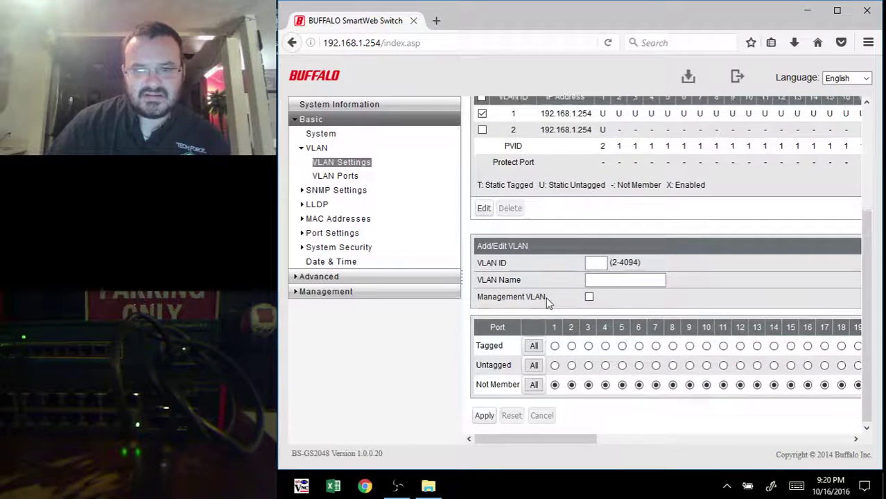
click(483, 208)
Step: Make port 48 a tagged member of VLAN 1 and apply the settings
scroll(571, 318, down, 3)
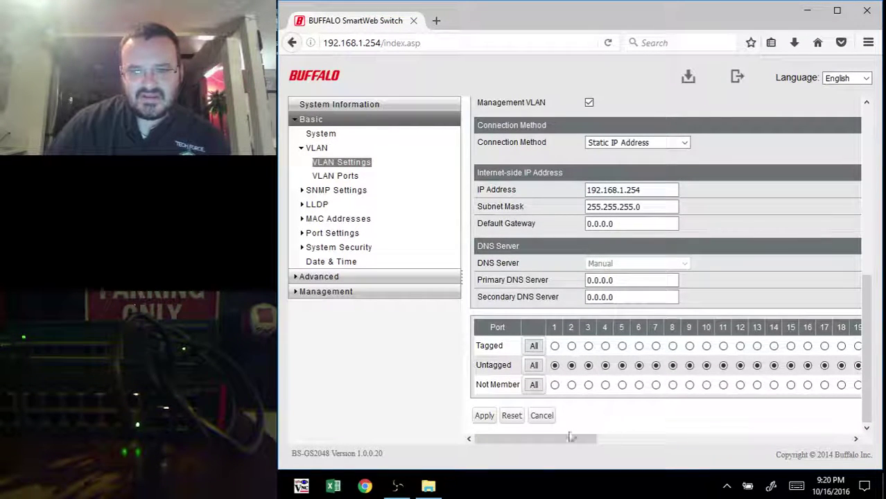
drag(571, 438, 495, 485)
click(739, 346)
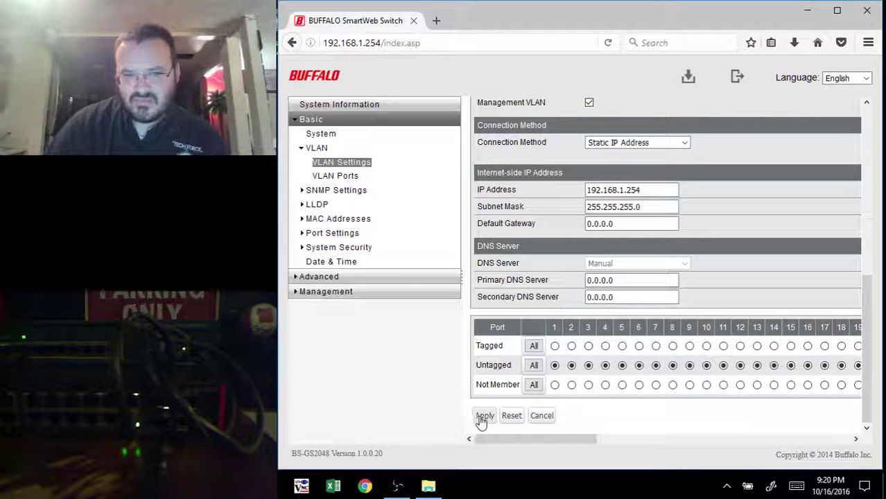
click(484, 416)
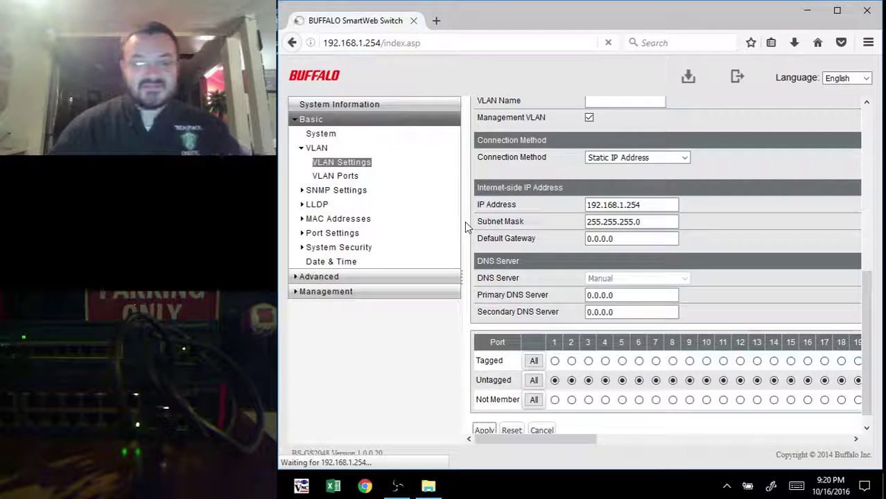
Step: Configure S1's Gi0/1 as a dot1q trunk port (conf t, int gig 0/1, trunk encap, mode trunk)
key(alt+Tab)
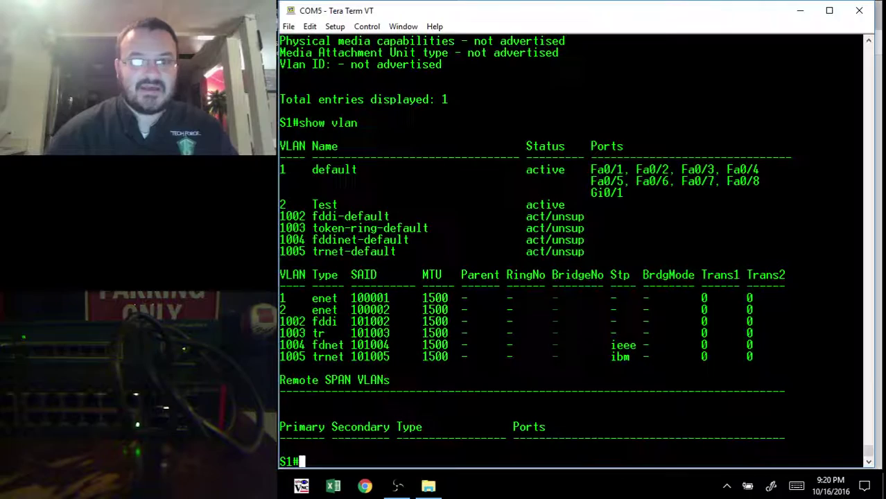
key(Return)
key(Return)
key(Return)
text(conf t)
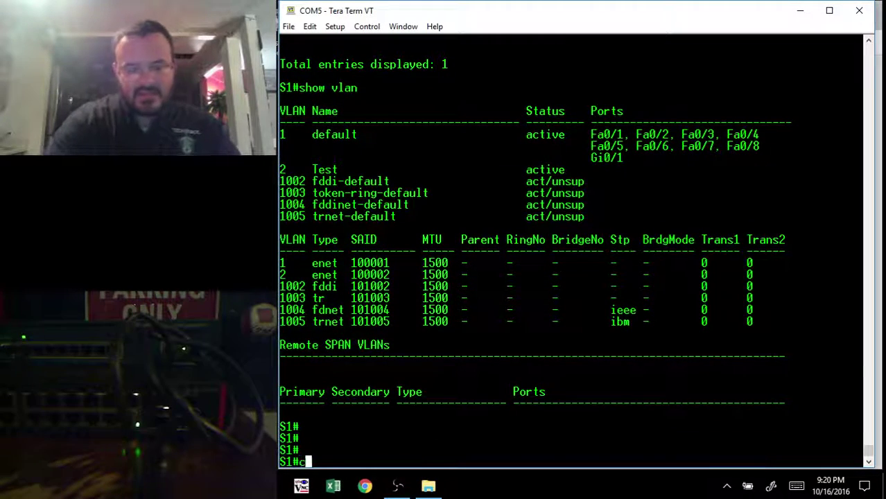
key(Return)
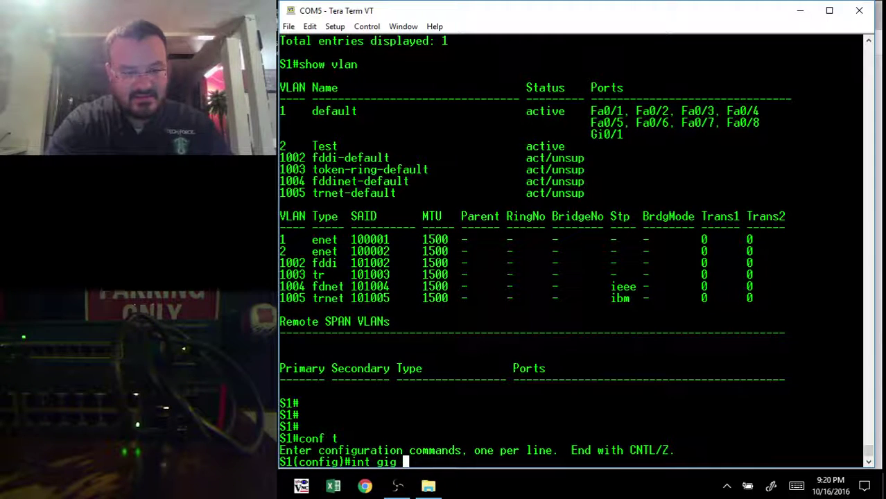
text(int gig 0/1)
key(Return)
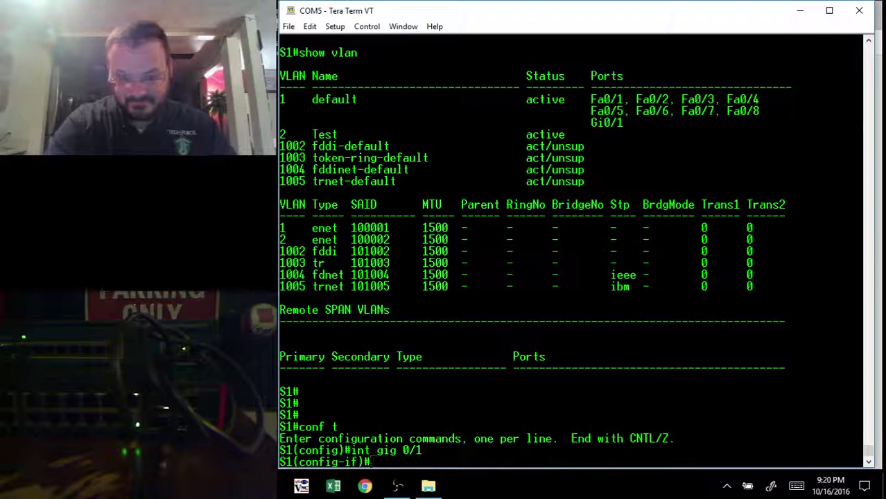
text(switch tr)
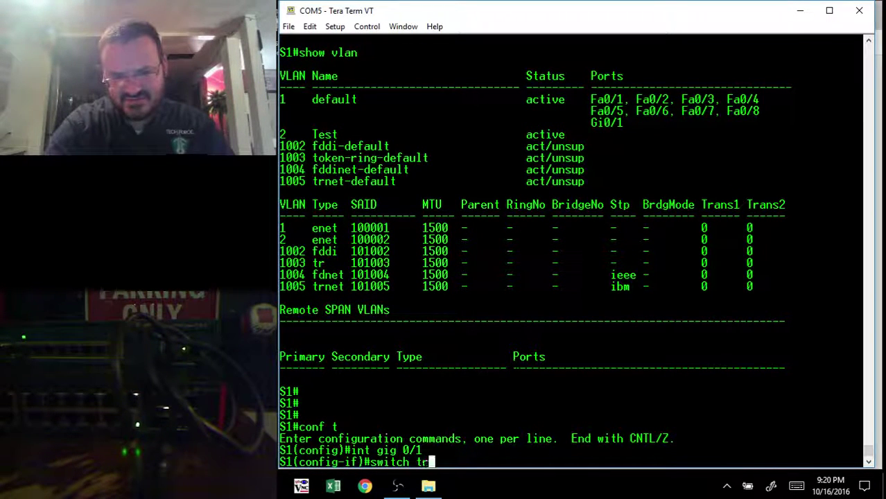
text(unk encap )
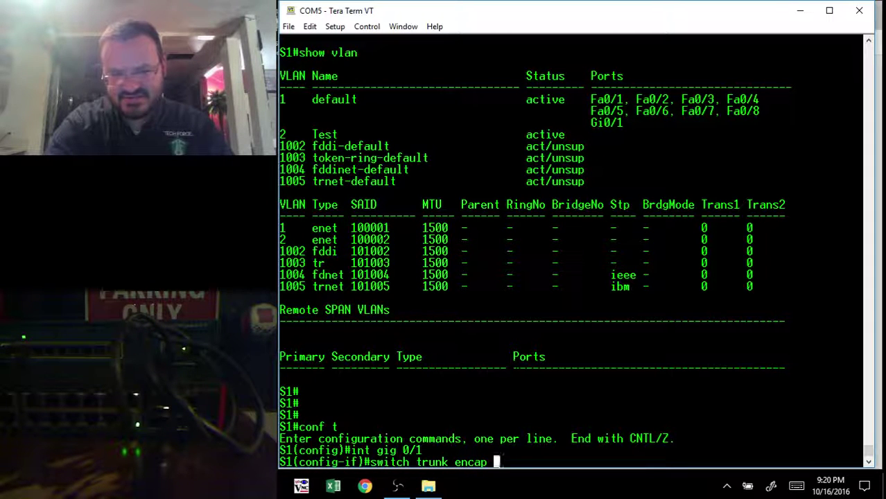
text(dot1q)
key(Return)
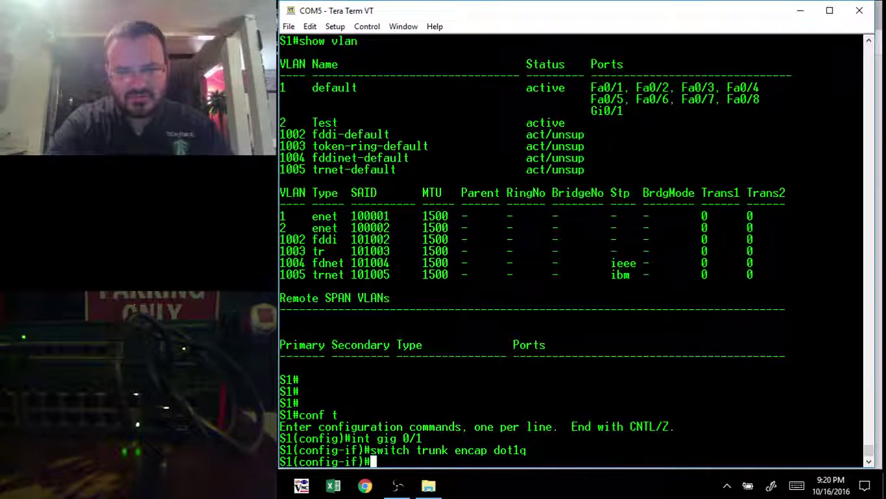
text(switch mod)
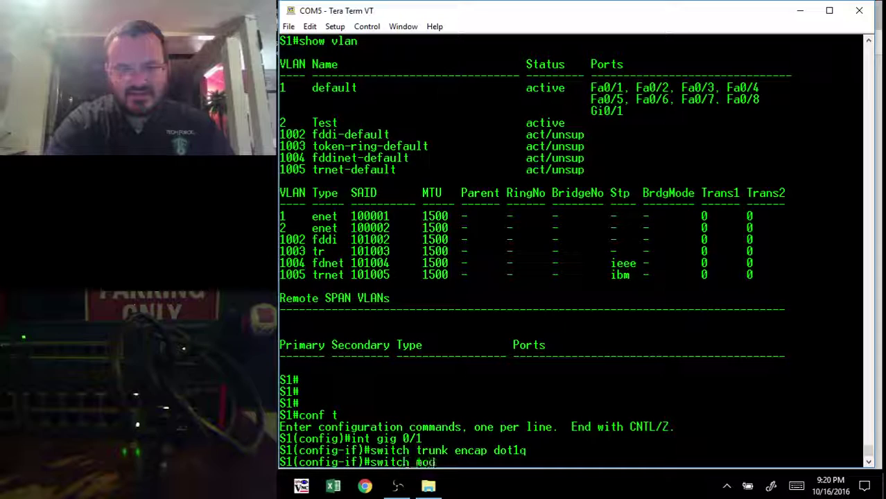
text(e trun)
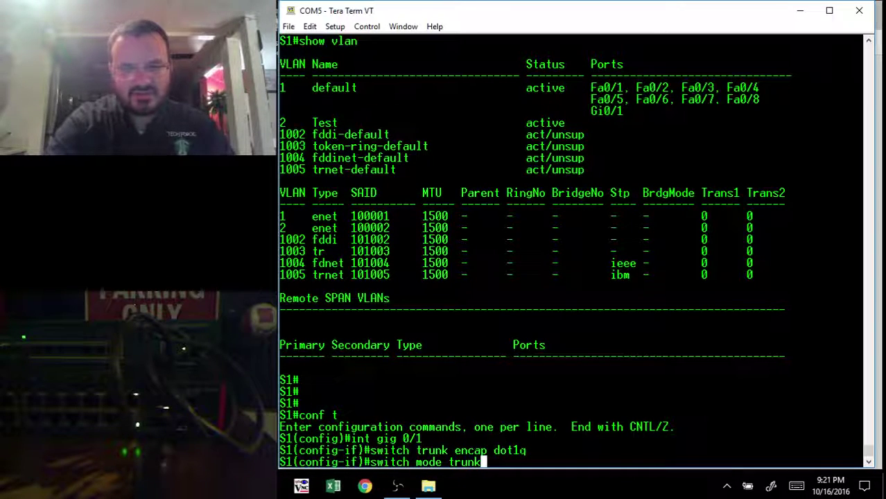
text(k)
key(Return)
Step: Restart Gi0/1 with shut and no shut, then return to the browser
text(shut)
key(Return)
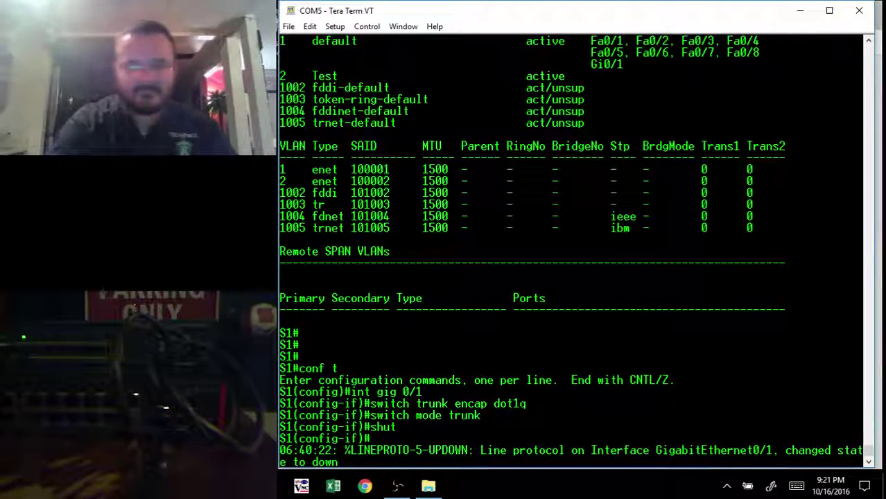
key(Return)
key(Return)
key(Return)
text(no shu)
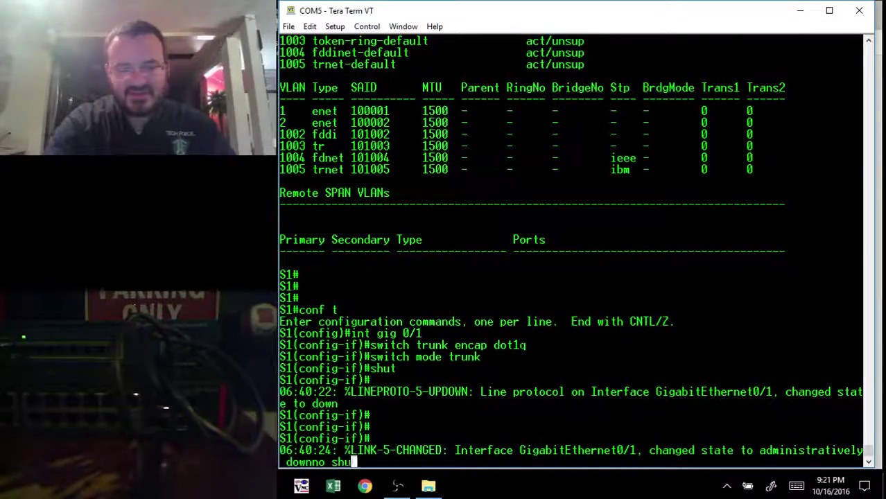
text(t)
key(Return)
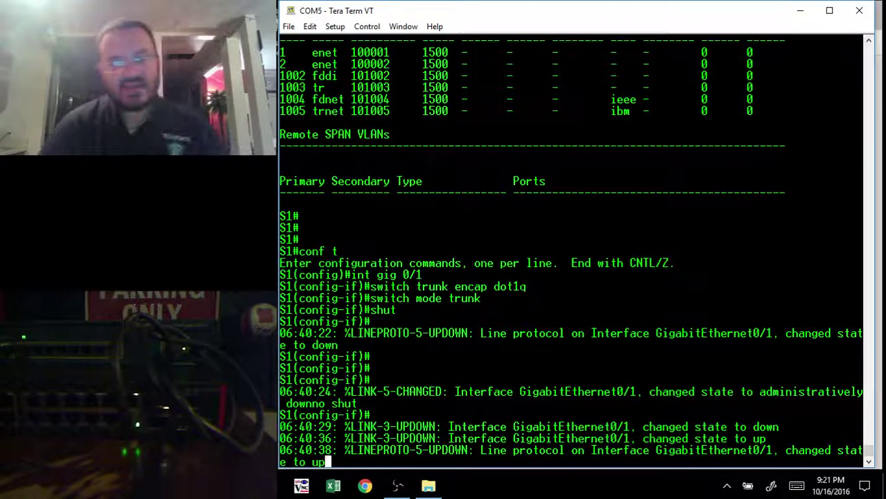
key(alt+Tab)
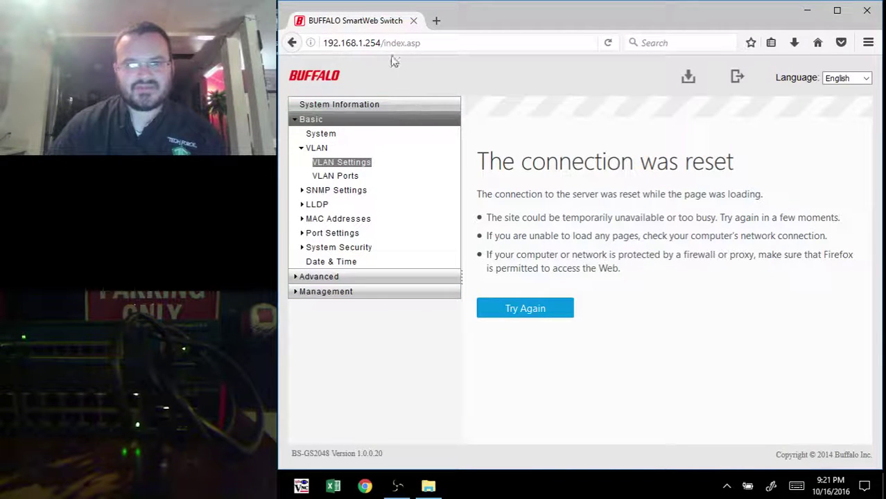
Step: Strip index.asp from the address and reload 192.168.1.254/
click(391, 43)
click(420, 43)
drag(420, 43, 383, 43)
key(BackSpace)
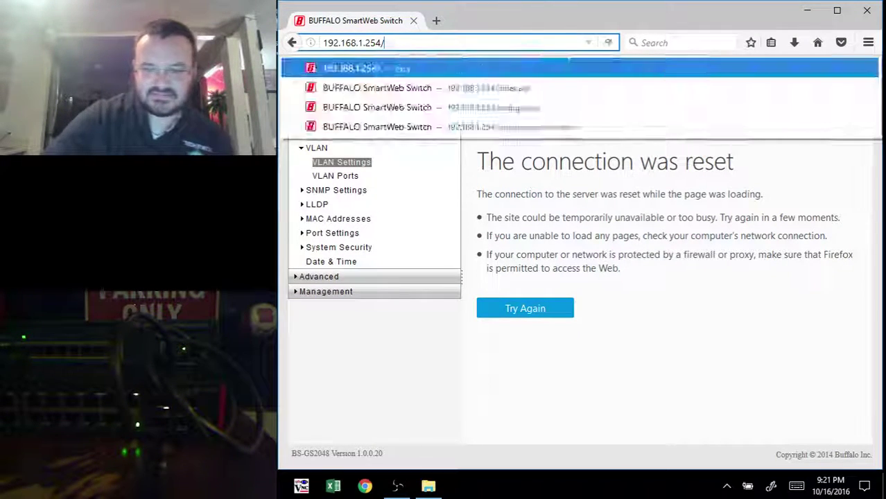
key(Return)
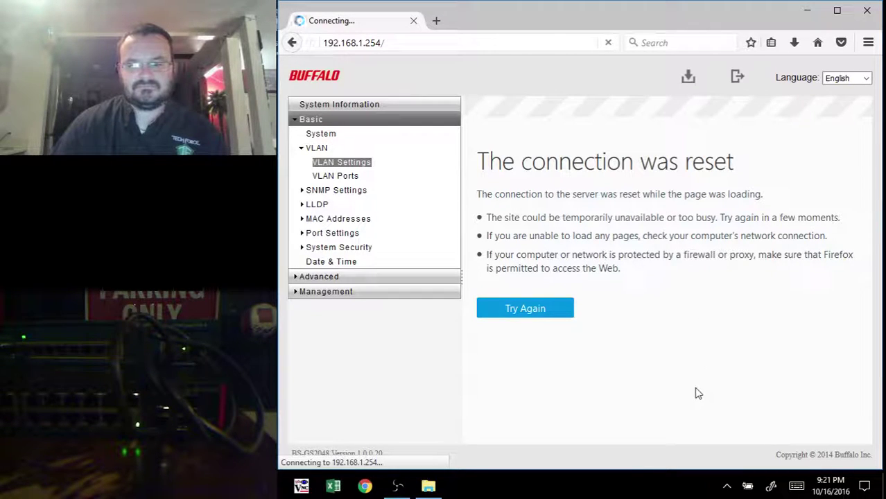
Step: Exit configuration mode twice on S1 and run show lldp neighbors
click(397, 485)
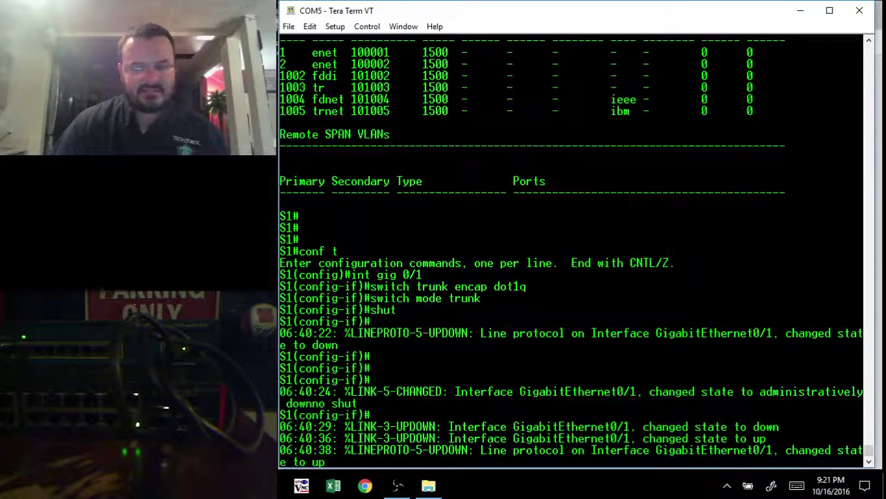
key(Return)
key(Return)
key(Return)
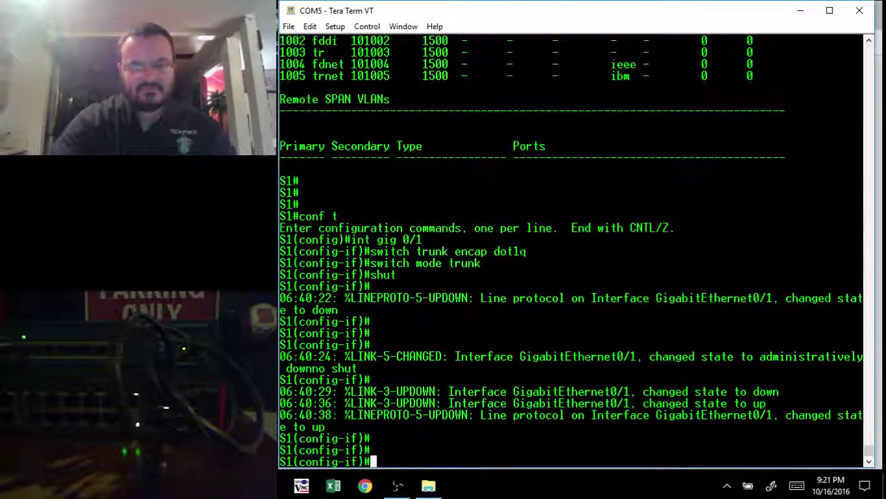
text(exit)
key(Return)
text(ei)
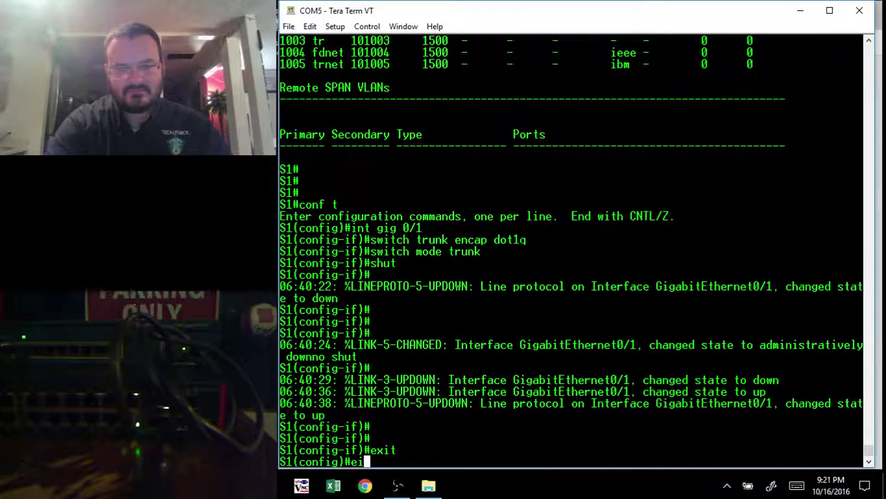
text(it)
key(Return)
text(show )
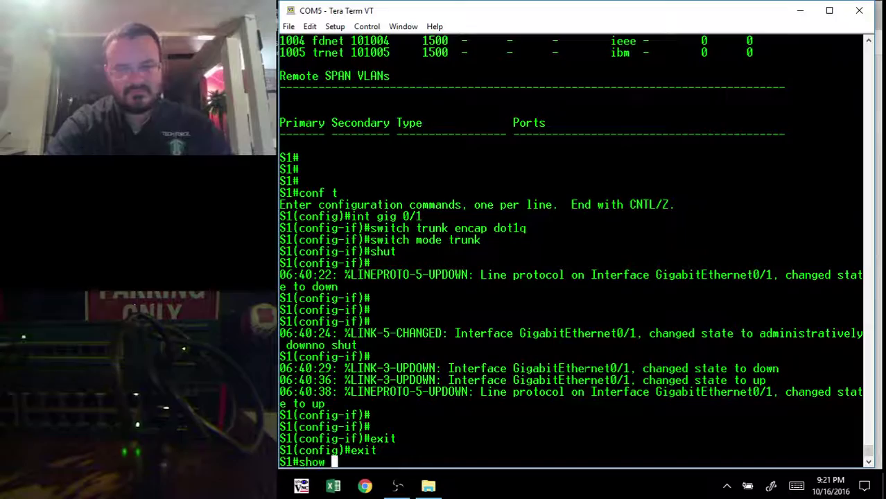
text(lldp neighbors)
key(Return)
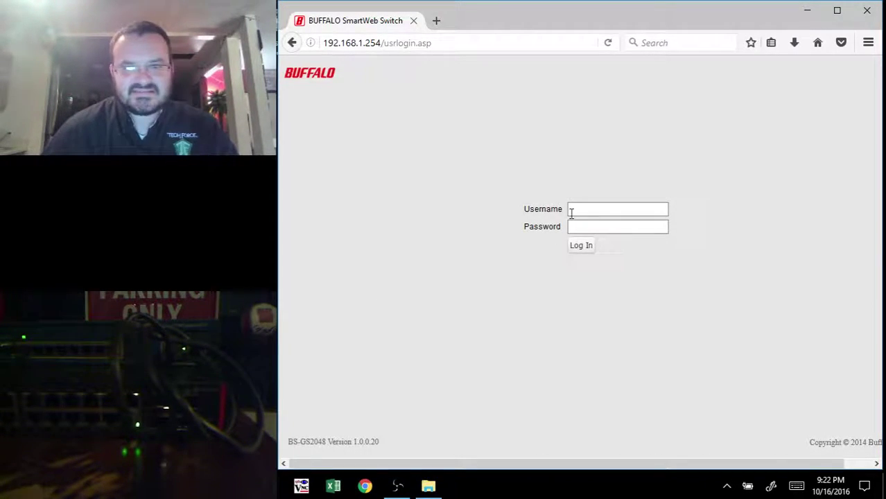
Step: Log in to the Buffalo switch web page with the admin account
click(572, 213)
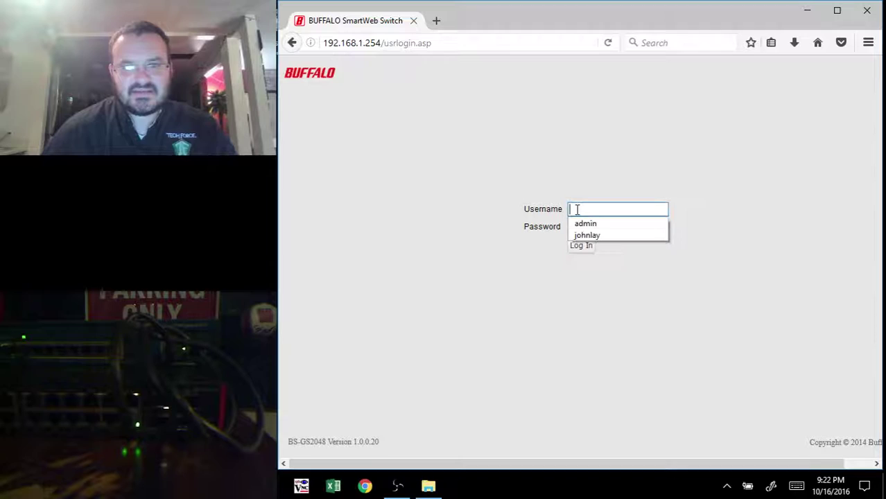
click(406, 43)
click(598, 207)
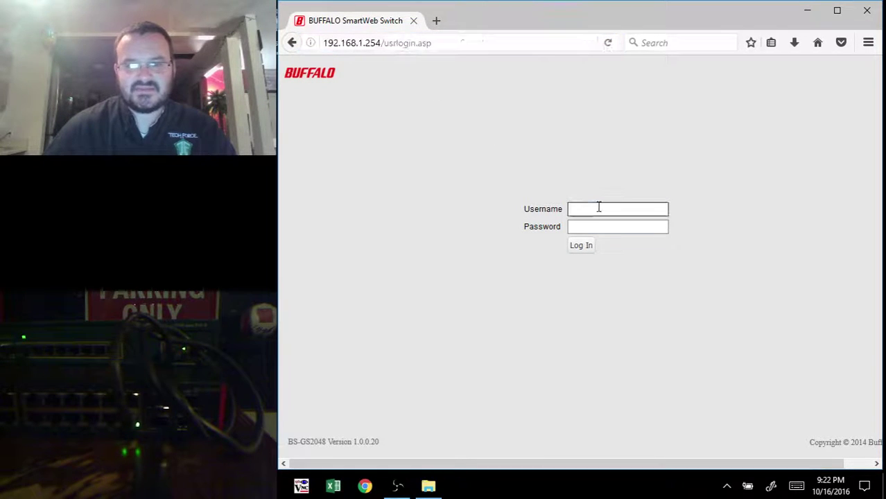
text(a)
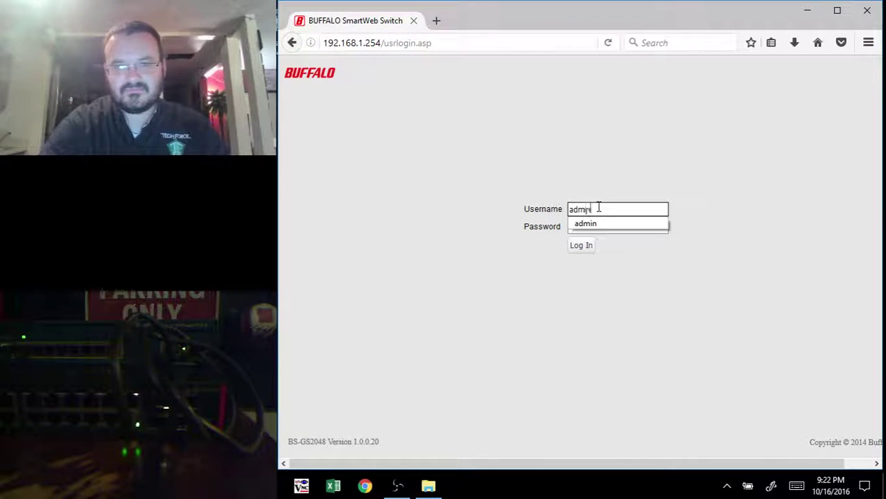
text(dmin)
key(Tab)
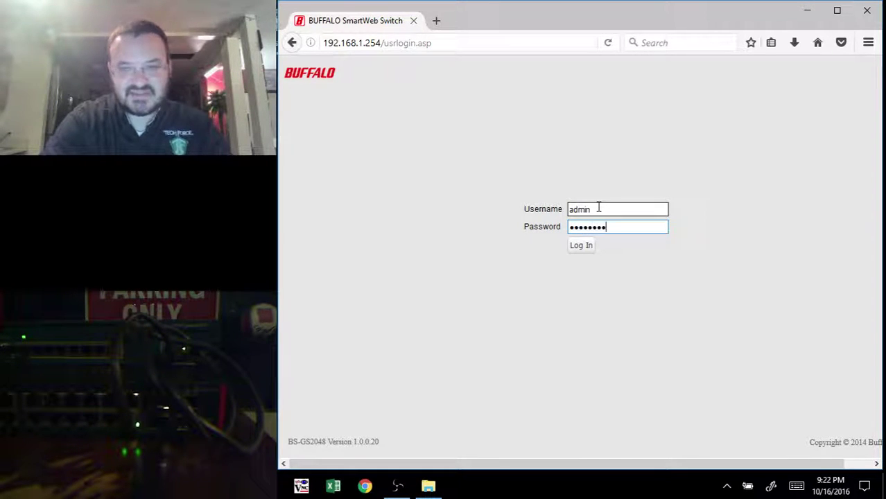
key(Return)
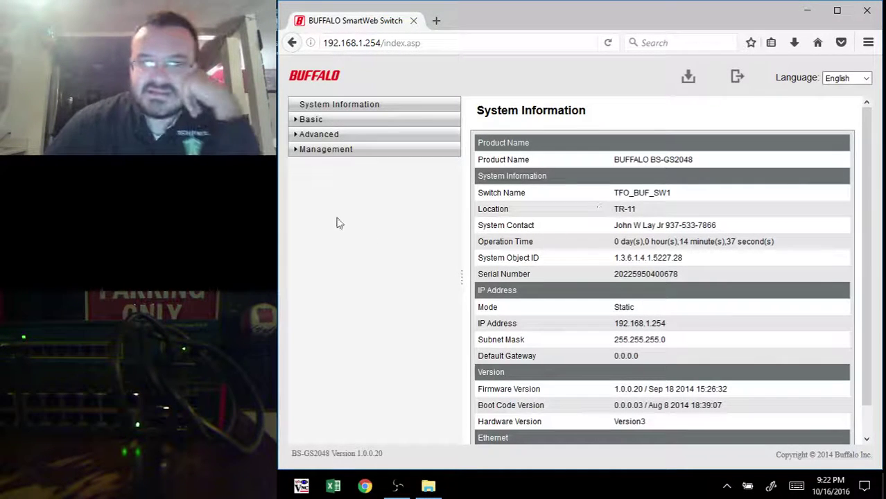
Step: Check port 1's PVID on Basic > VLAN > VLAN Ports, then return to the terminal
click(313, 120)
click(316, 148)
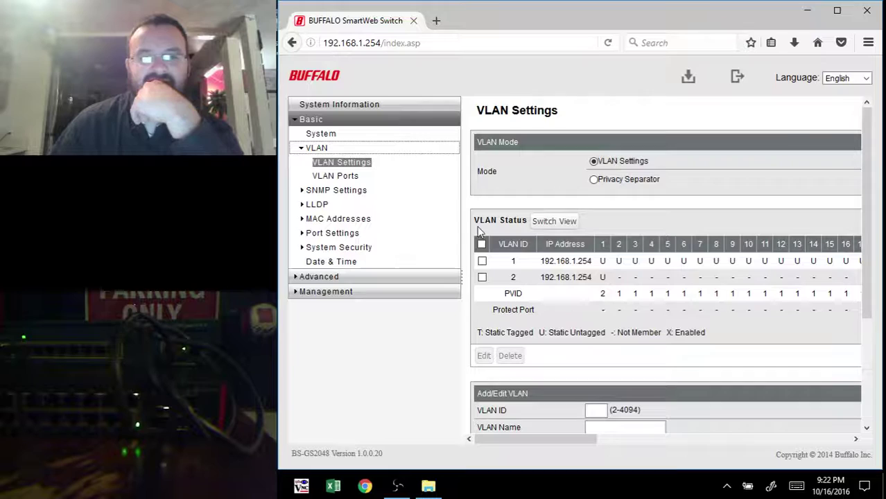
click(337, 177)
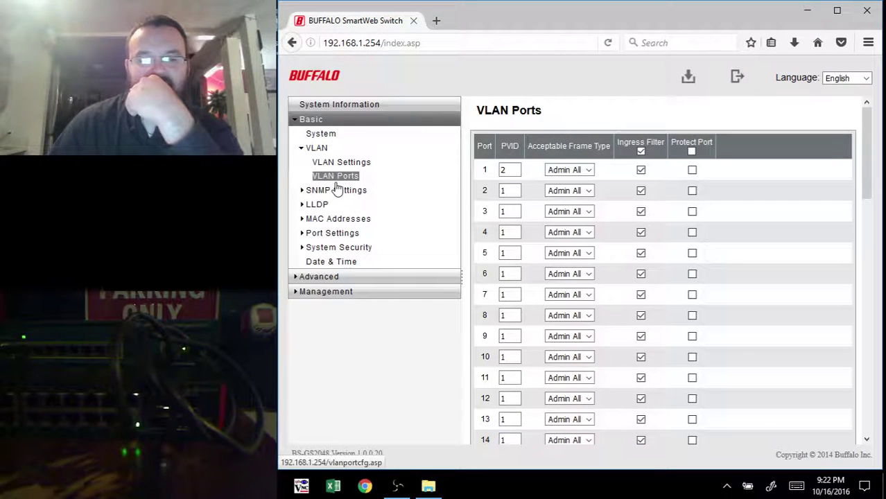
click(510, 169)
scroll(683, 172, down, 1)
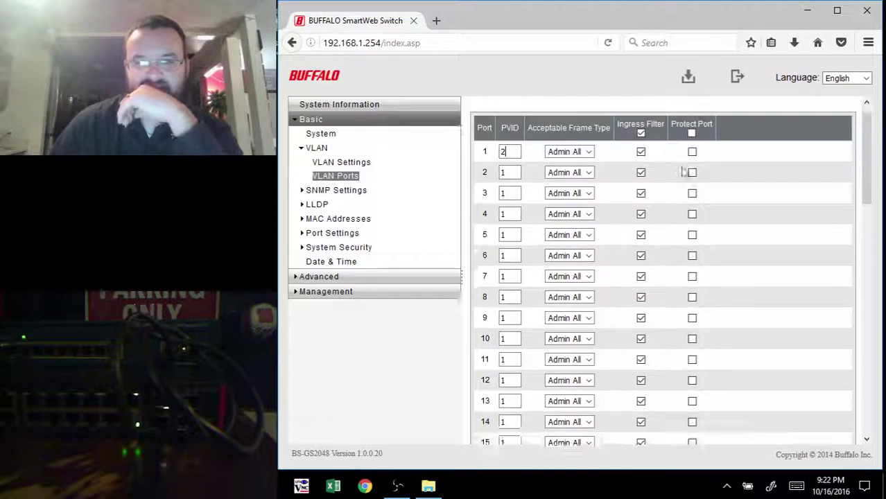
scroll(682, 172, down, 10)
scroll(664, 179, up, 10)
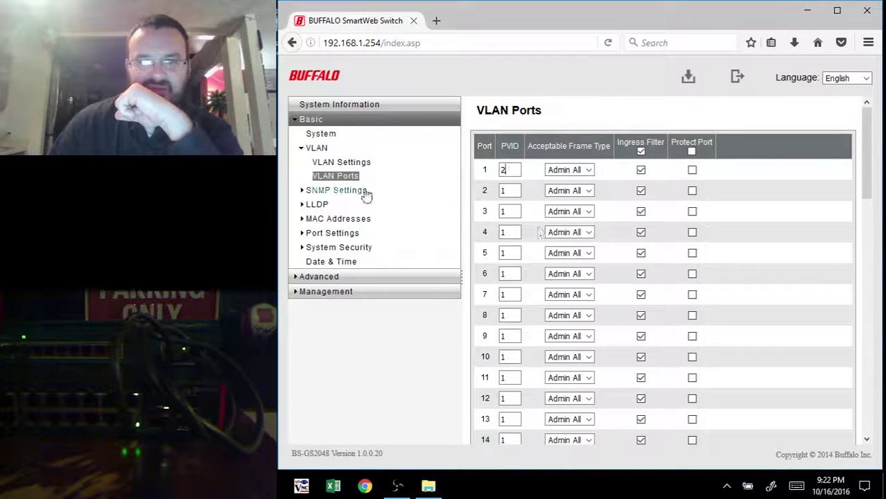
click(341, 162)
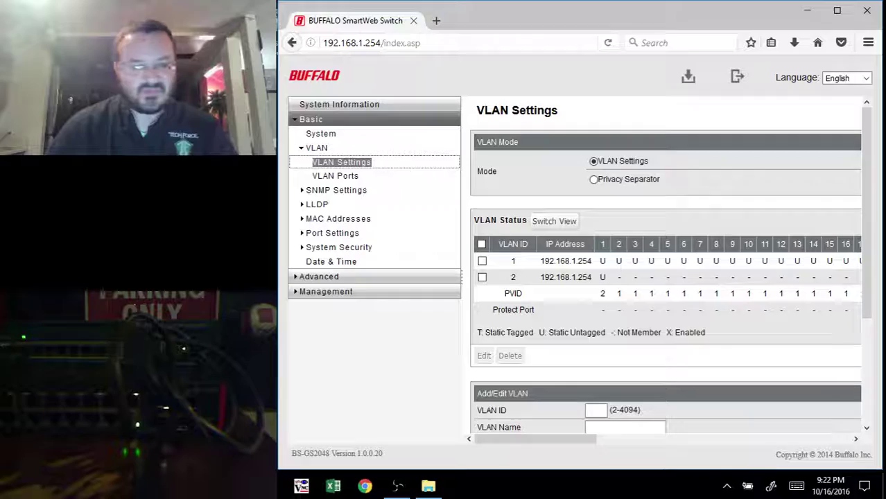
key(alt+Tab)
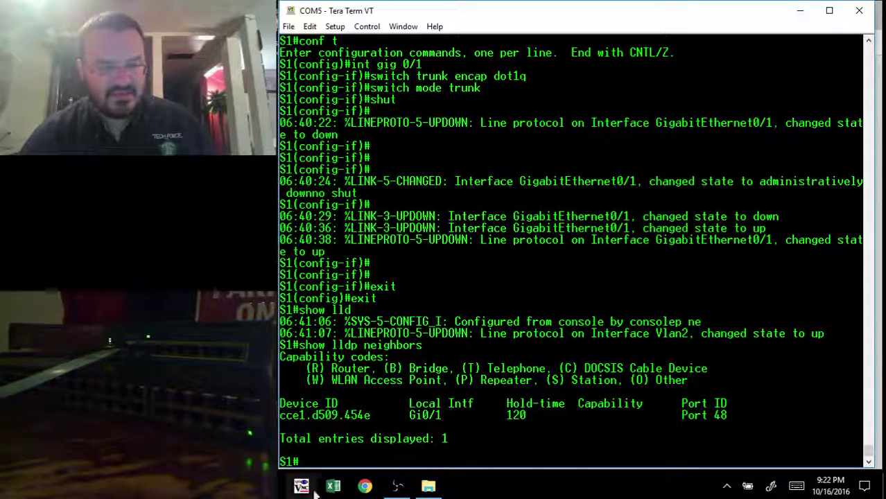
click(396, 485)
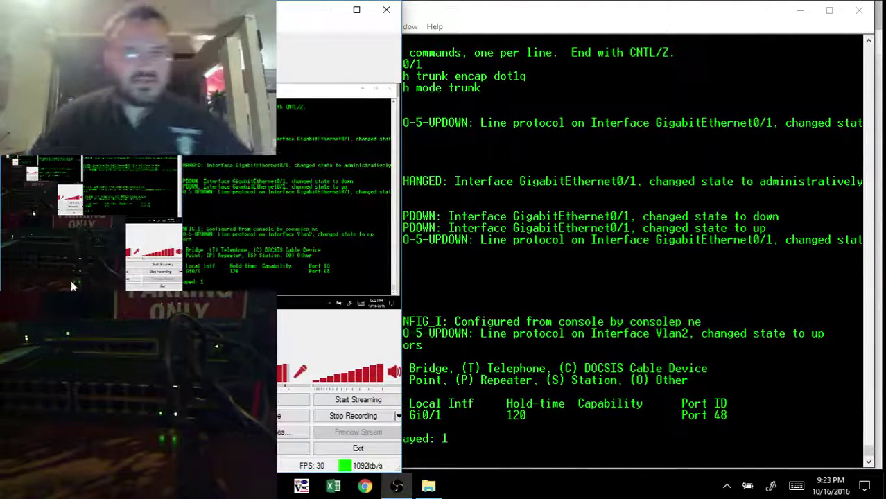
Step: Turn on DHCP server event debugging with 'debug ip dhcp server events'
key(alt+Tab)
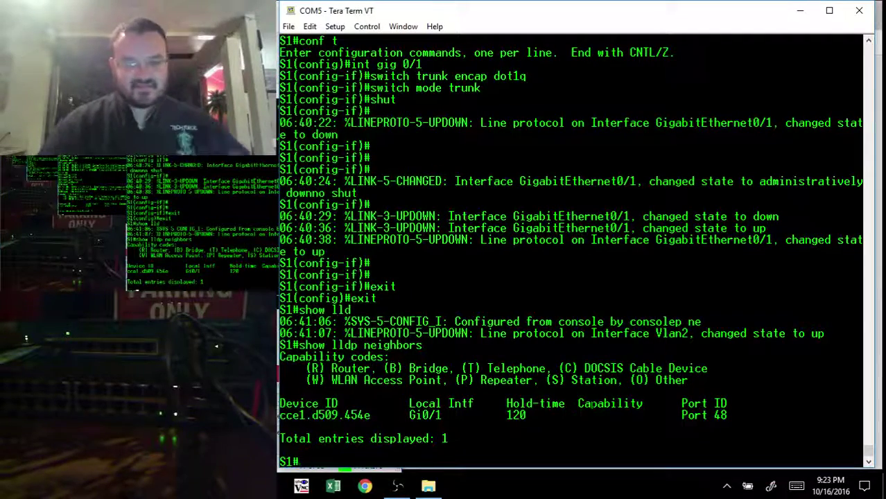
text(deb)
key(Tab)
text(ip)
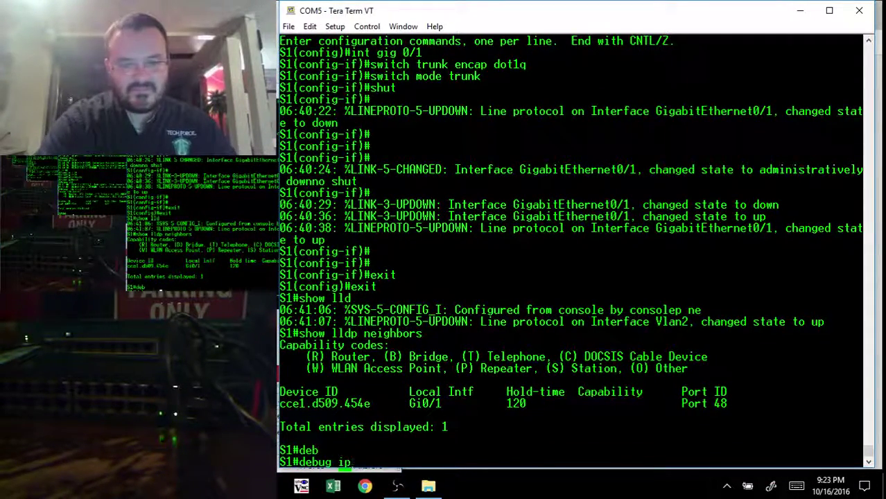
text( dhcp)
key(Tab)
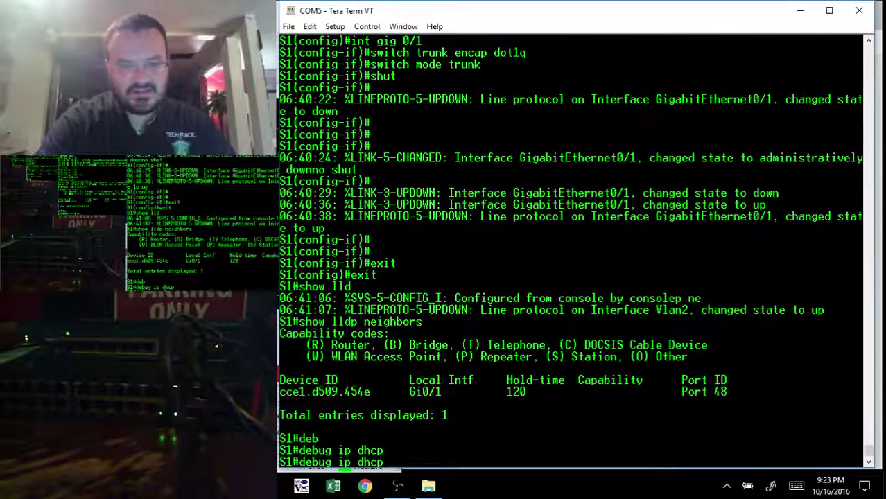
text(server even)
key(Tab)
key(Return)
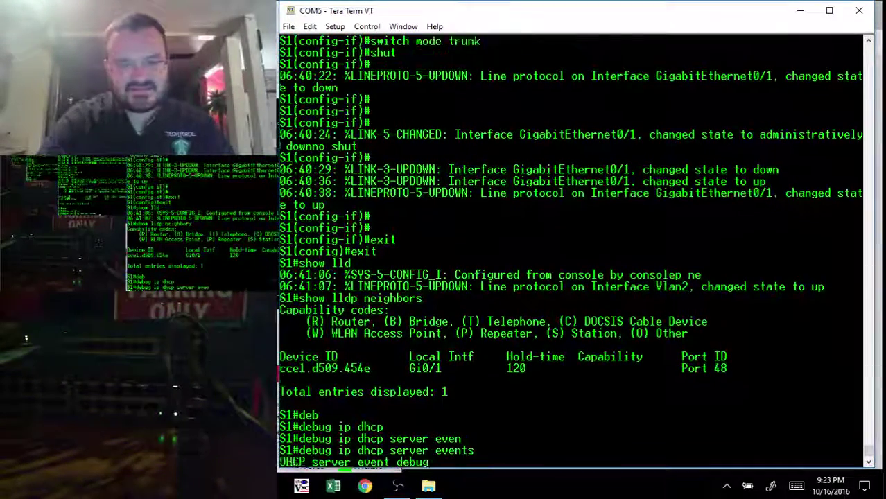
Step: Display the DHCP server statistics with 'show ip dhcp server statistics'
text(show ip )
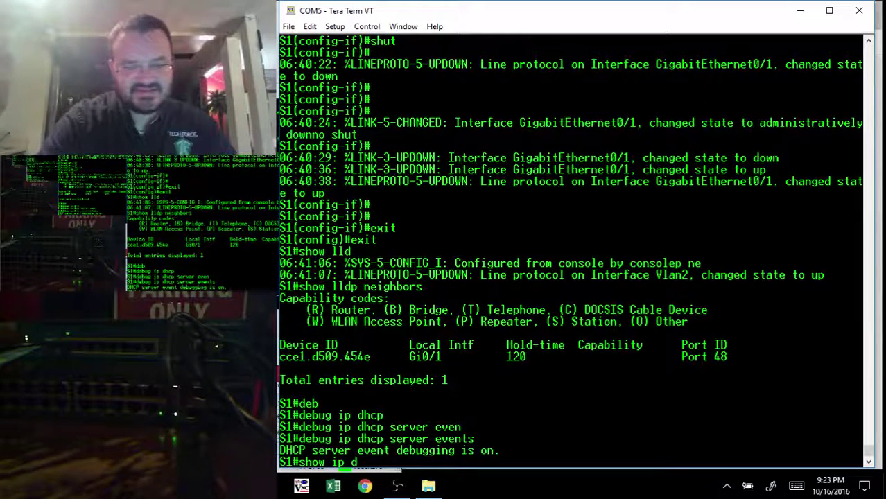
text(dhcp)
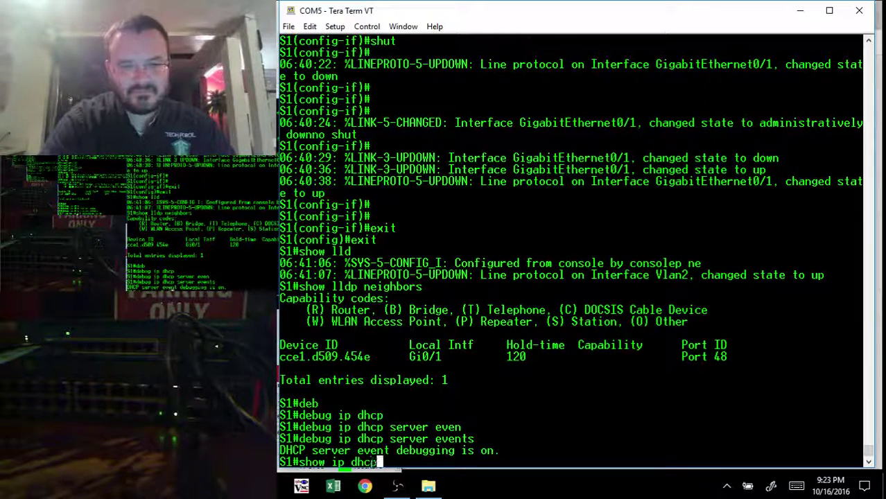
key(Return)
key(Up)
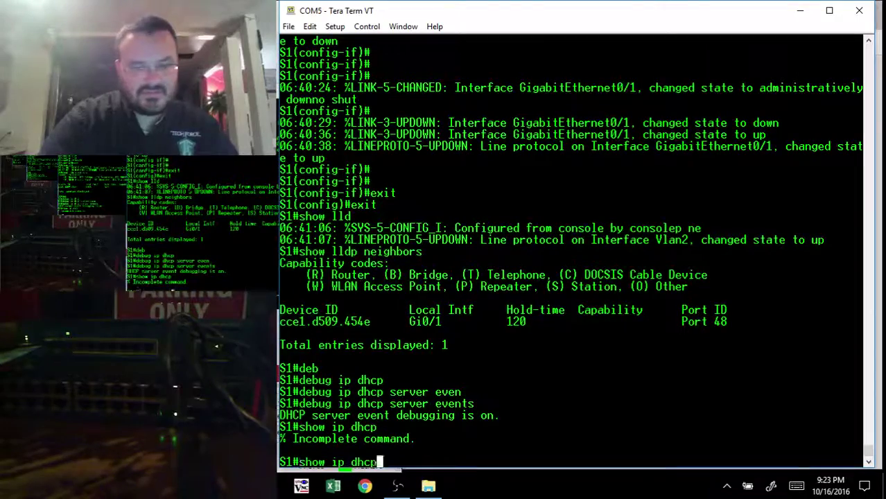
text(ser)
key(Tab)
key(Return)
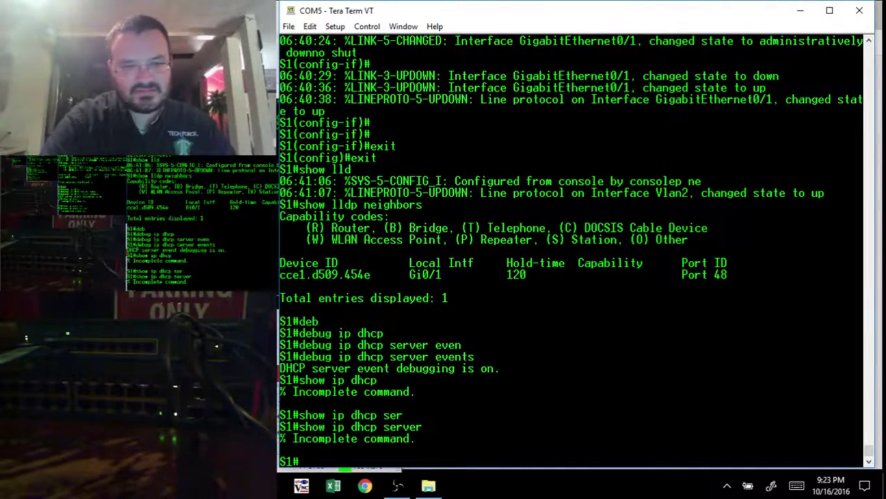
key(Up)
text(sta)
key(Return)
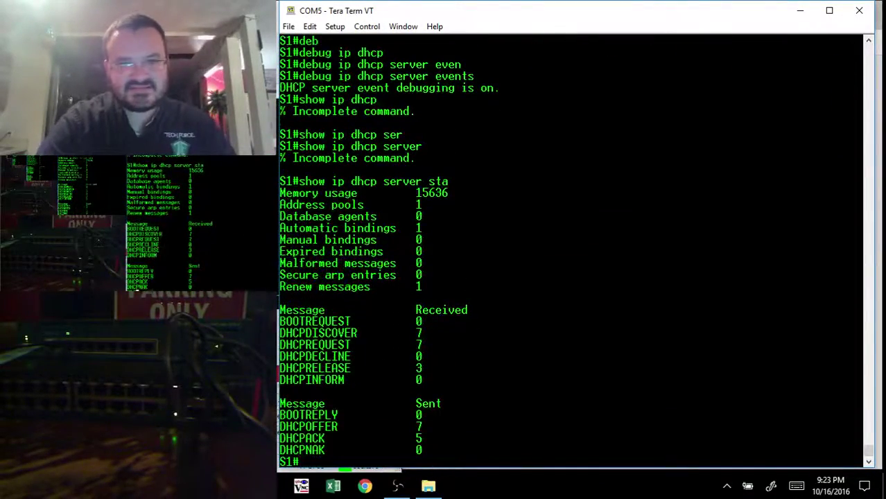
Step: Display the DHCP pool's lease usage with 'show ip dhcp pool'
key(Up)
key(BackSpace)
key(BackSpace)
key(BackSpace)
key(BackSpace)
key(BackSpace)
key(BackSpace)
key(BackSpace)
key(BackSpace)
key(BackSpace)
key(BackSpace)
key(BackSpace)
key(BackSpace)
key(BackSpace)
key(BackSpace)
key(BackSpace)
key(BackSpace)
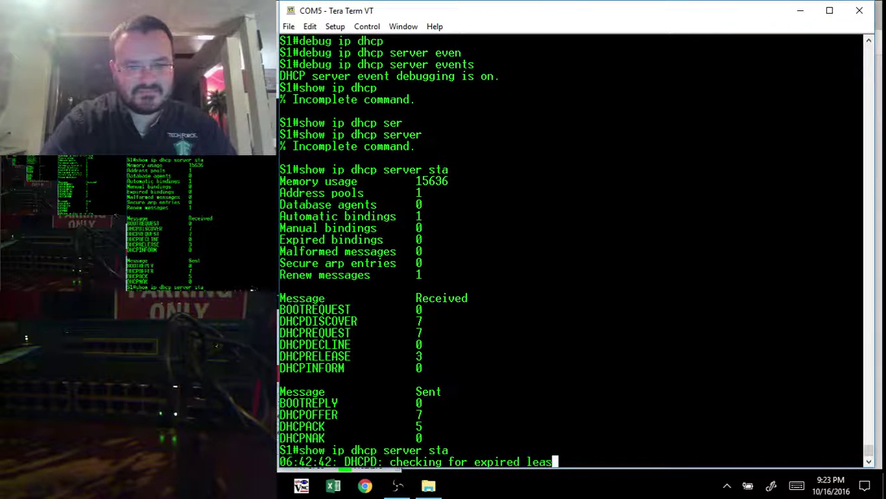
key(BackSpace)
key(BackSpace)
key(BackSpace)
key(BackSpace)
key(BackSpace)
key(BackSpace)
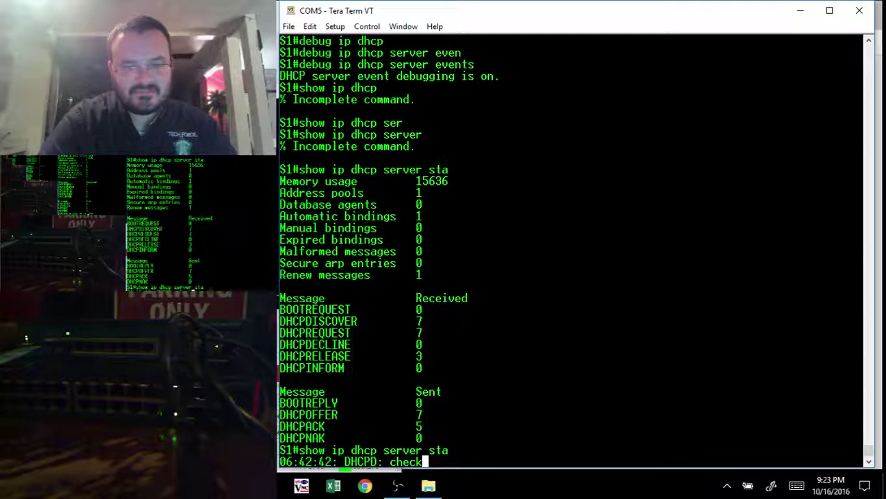
text(show ip)
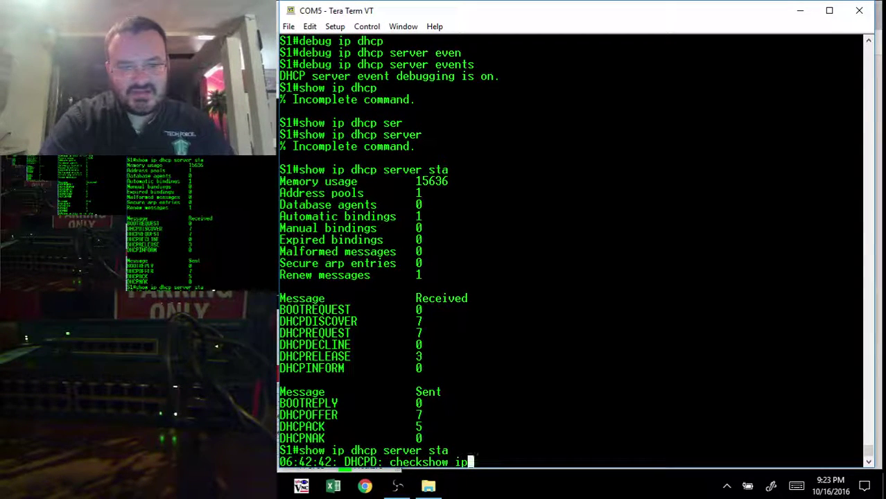
text( dhcp pool)
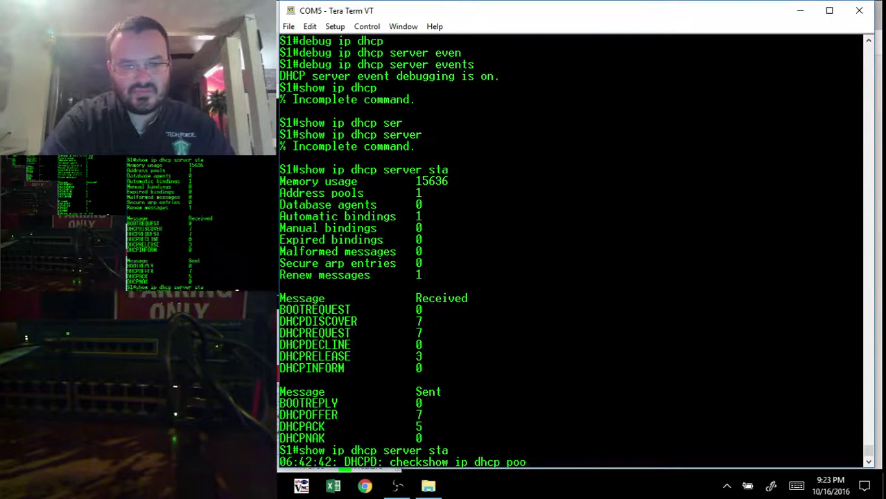
key(Return)
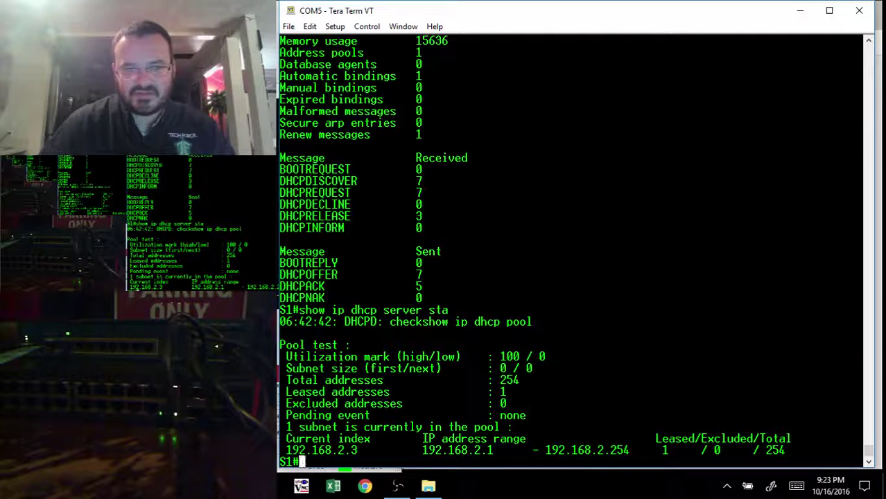
text(show ip bt br)
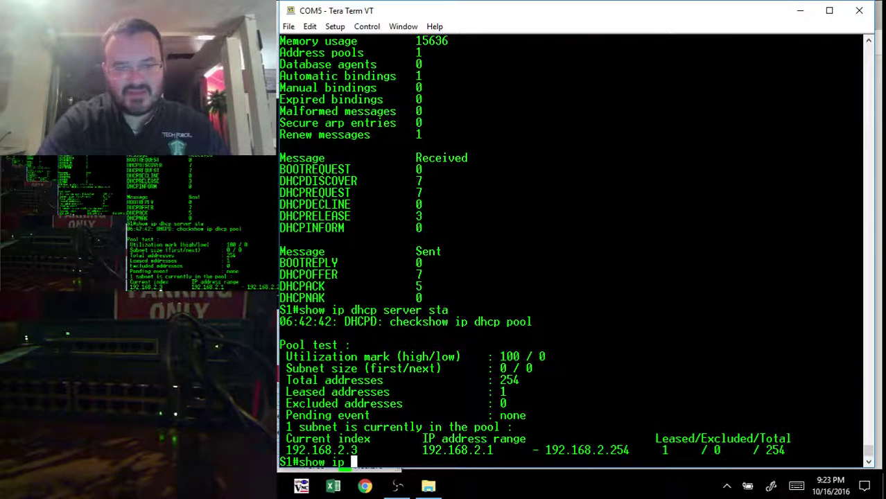
Step: Fix the typo and run 'show ip int br' to list Vlan1 (192.168.1.4) and Vlan2 (192.168.2.1)
key(BackSpace)
key(BackSpace)
key(BackSpace)
key(BackSpace)
key(BackSpace)
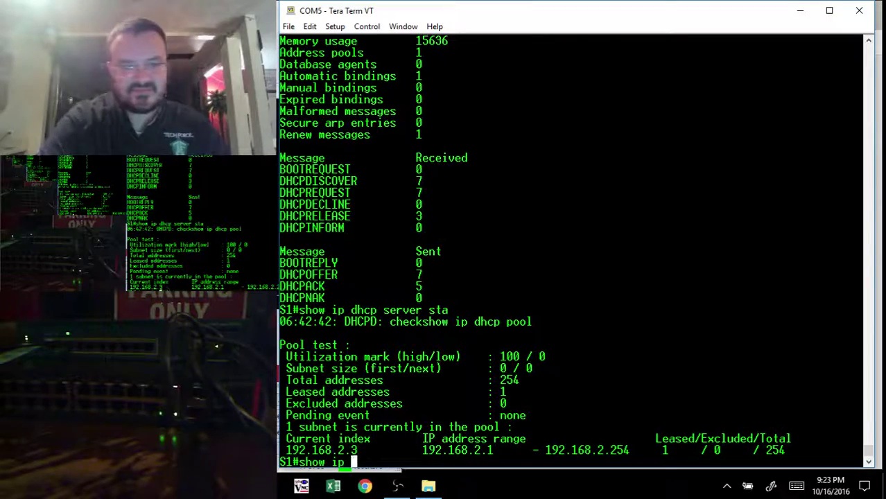
text(int br)
key(Return)
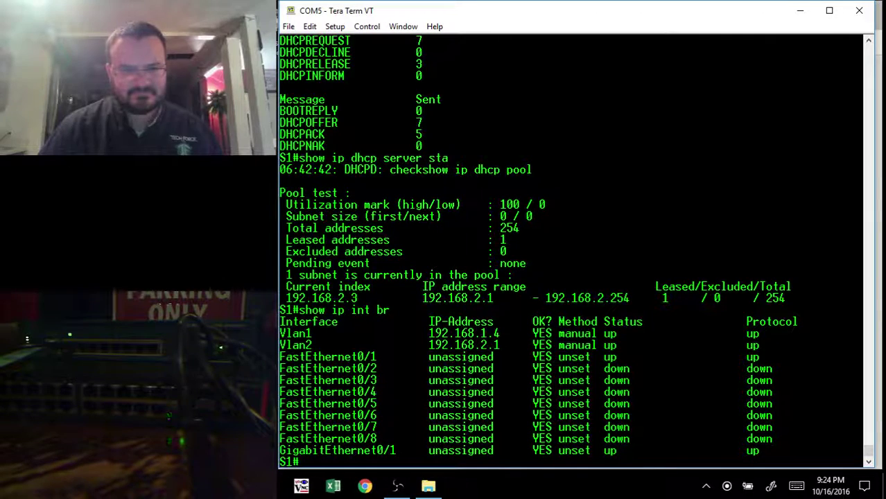
Step: Edit VLAN 1 so port 1 is no longer a member, and apply the change
key(alt+Tab)
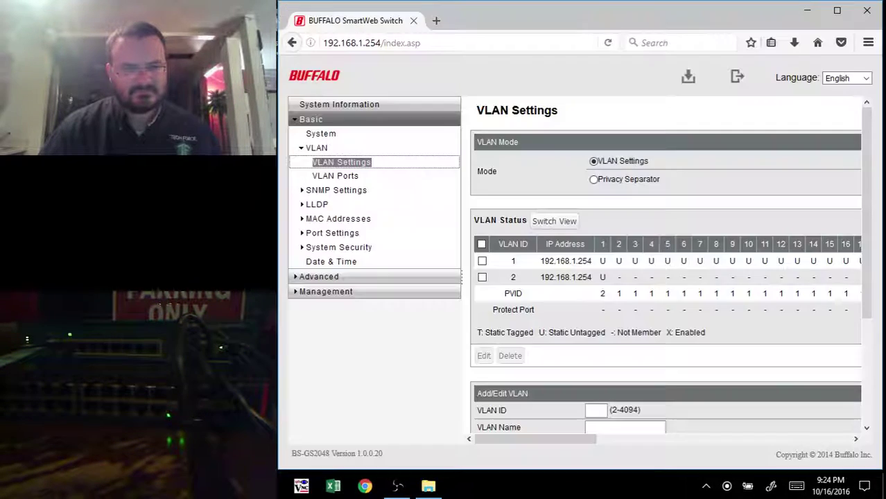
scroll(607, 357, down, 4)
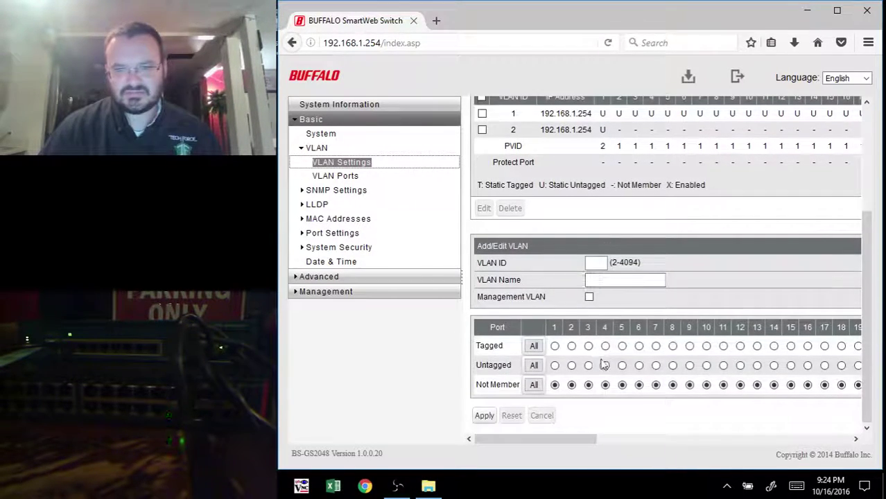
scroll(600, 364, up, 2)
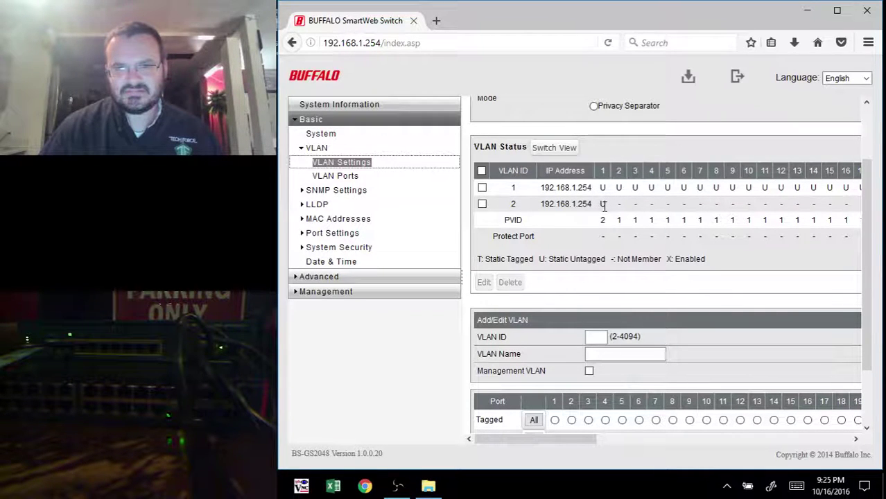
click(483, 188)
click(483, 282)
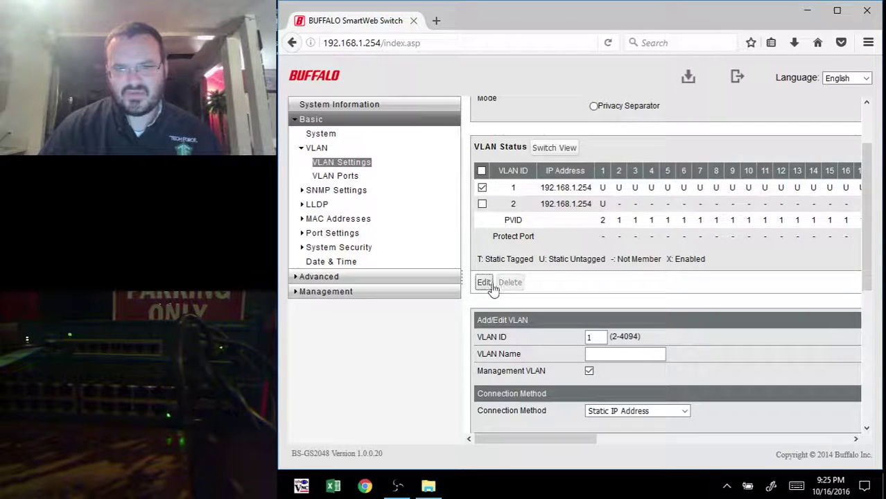
scroll(539, 346, down, 3)
scroll(548, 354, down, 1)
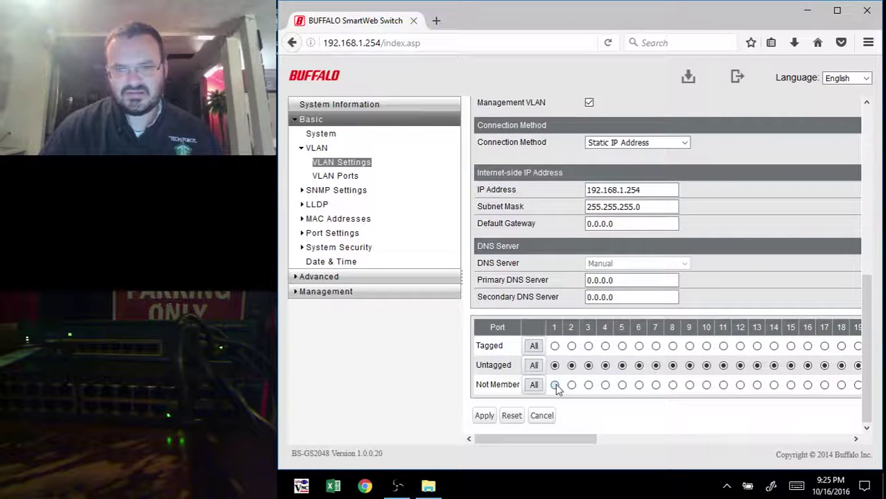
click(484, 416)
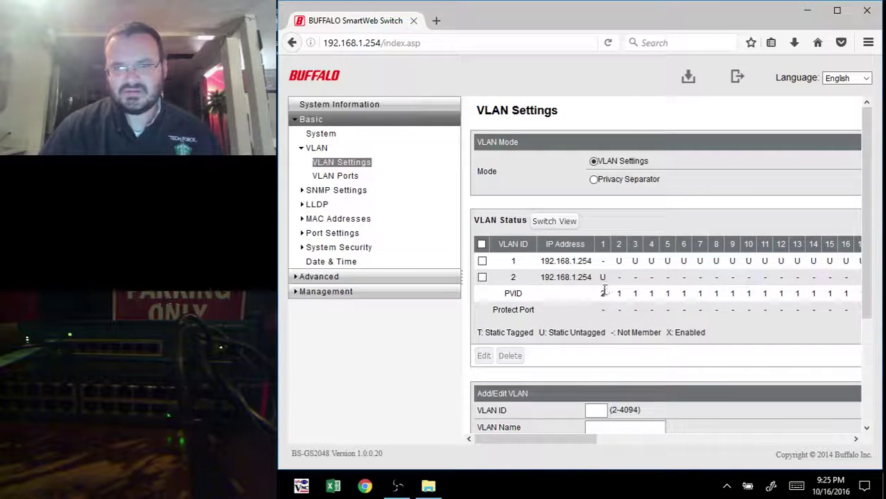
scroll(602, 278, down, 2)
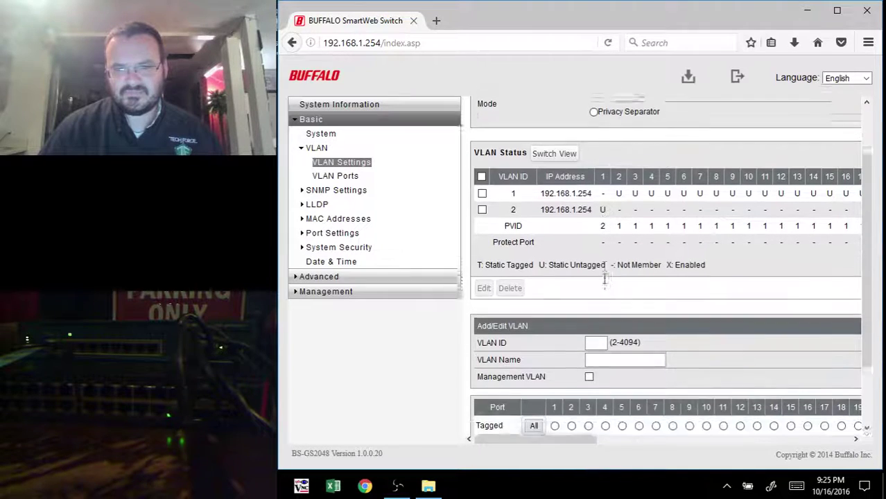
drag(576, 444, 516, 443)
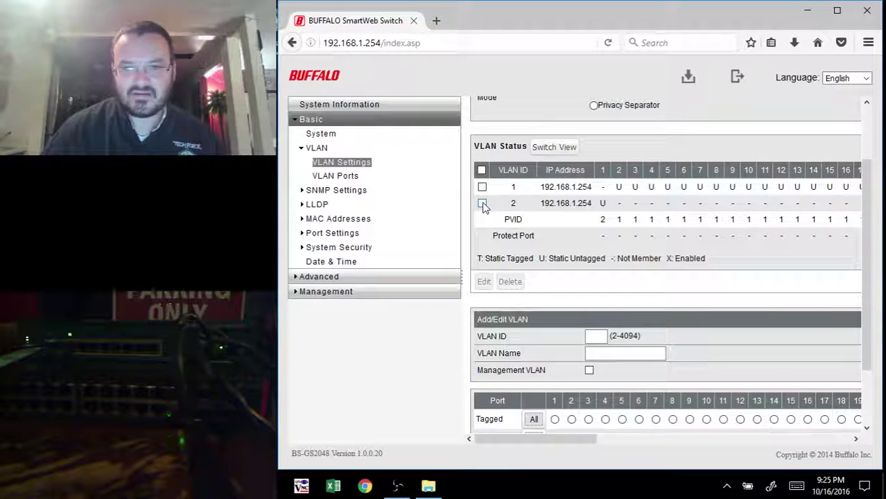
Step: Add port 48 as a tagged member of VLAN 2 'test' and apply the settings
click(482, 203)
click(483, 282)
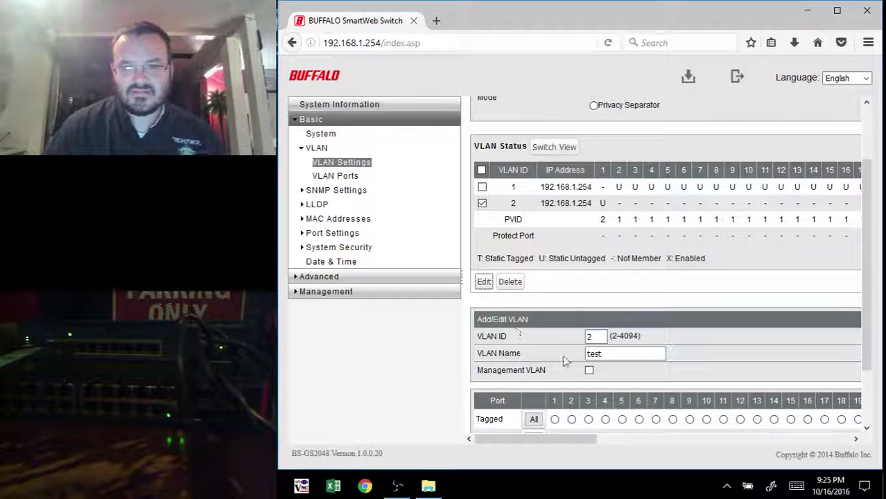
scroll(564, 361, down, 2)
drag(564, 438, 821, 421)
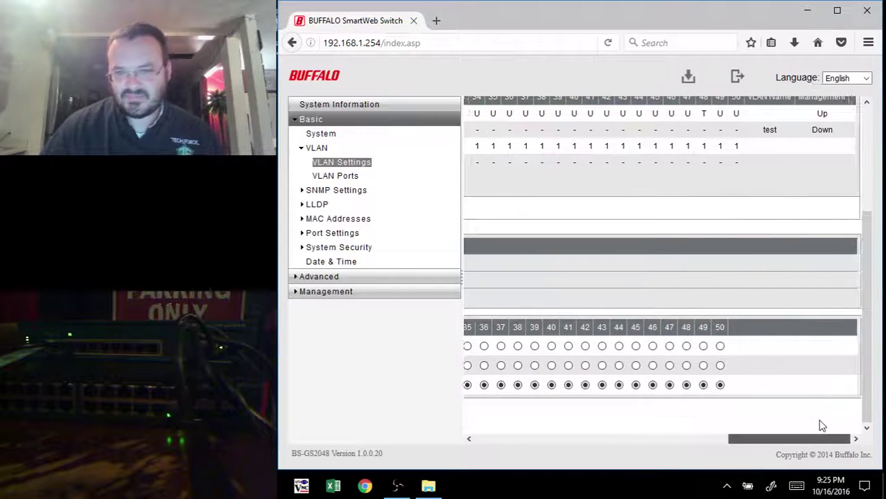
click(686, 365)
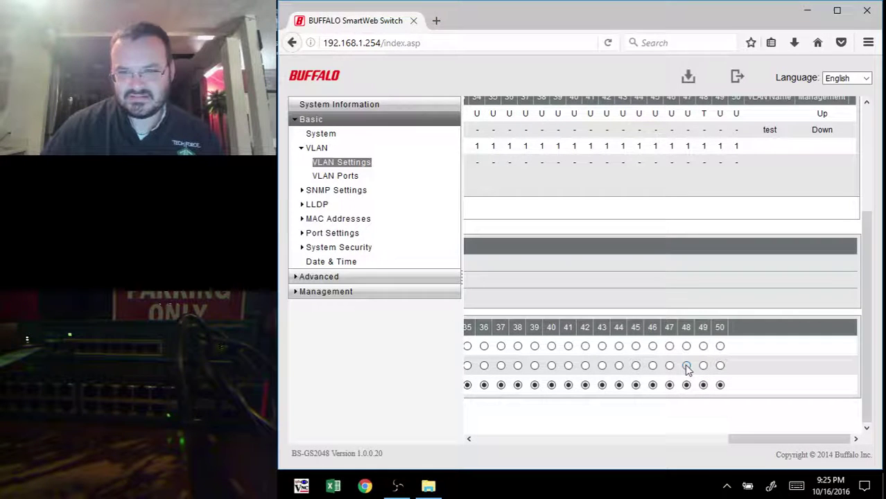
click(686, 346)
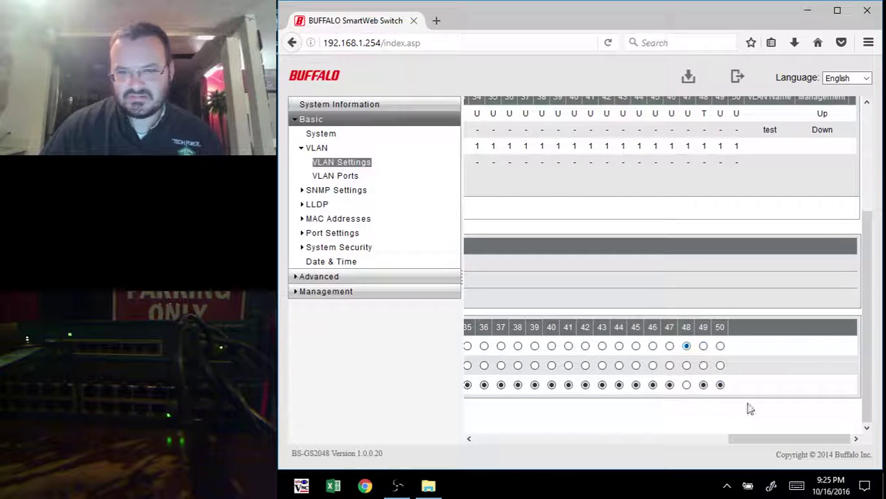
drag(747, 439, 530, 469)
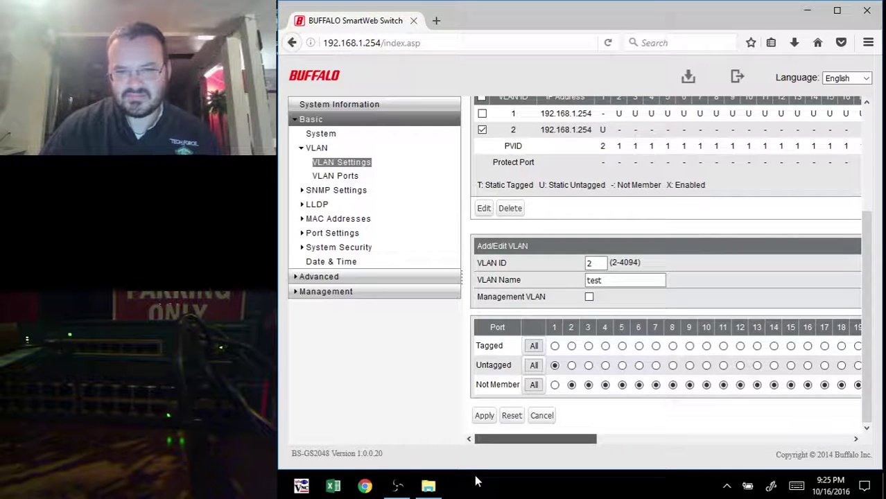
click(485, 415)
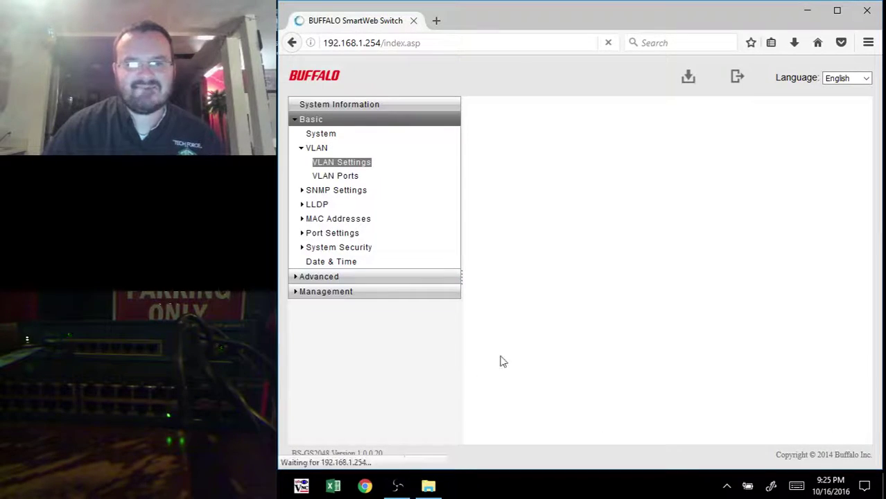
Step: Refresh the Tera Term console prompt to see Vlan2 up with DHCP address 192.168.2.2
key(alt+Tab)
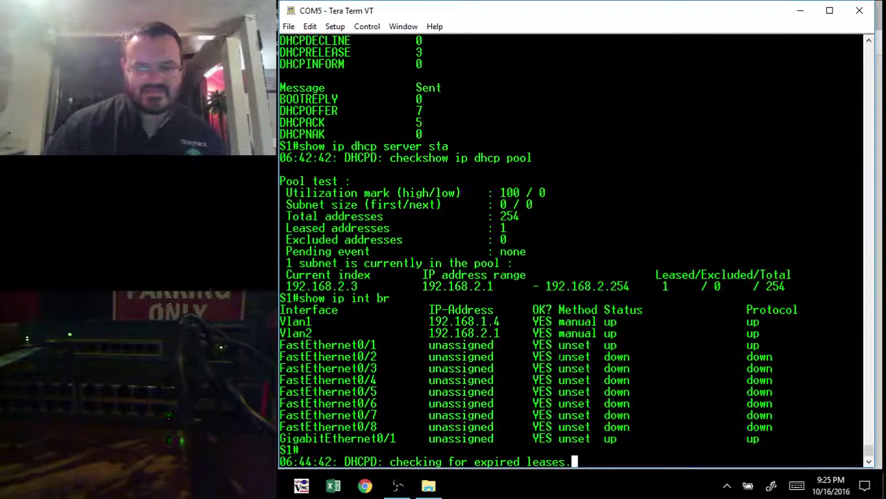
key(Return)
key(Return)
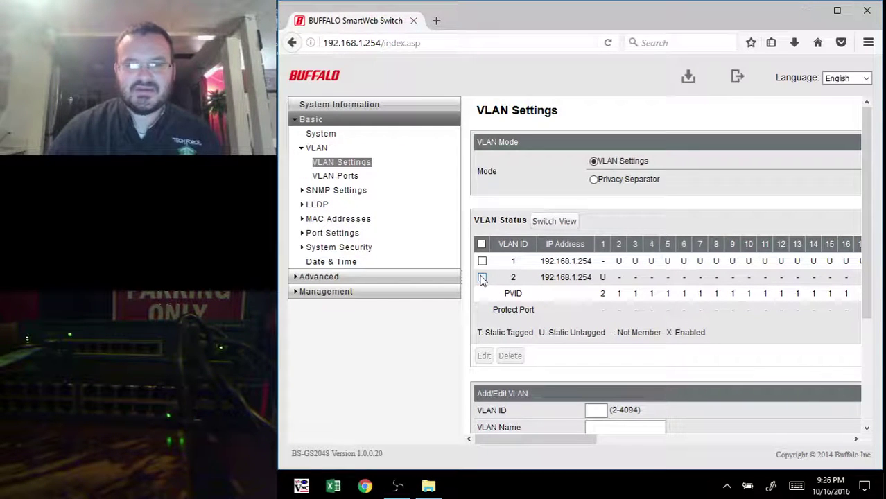
Step: Verify port 48 shows as tagged (T) in VLAN 2, then go to the Advanced QoS page
drag(584, 438, 860, 446)
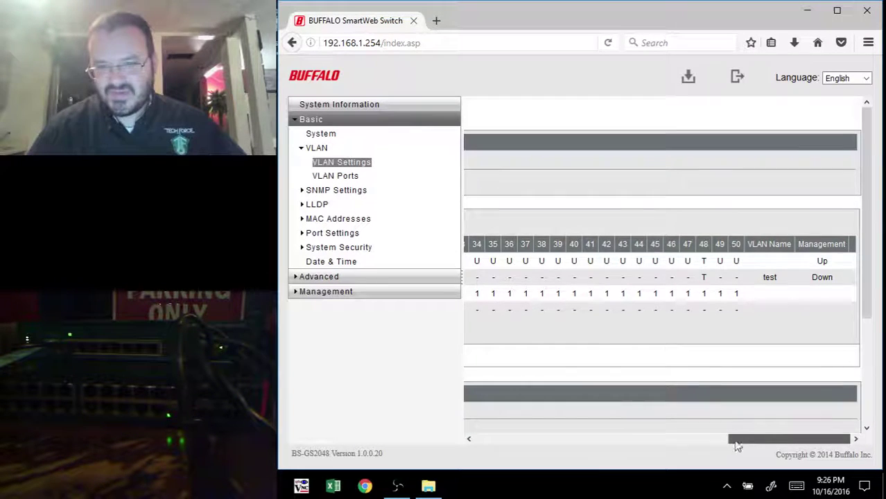
drag(735, 439, 555, 440)
drag(518, 473, 447, 471)
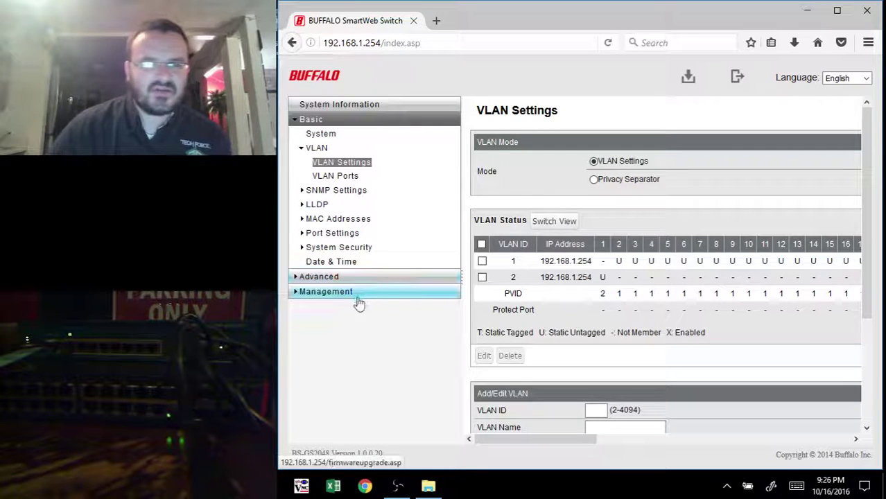
click(321, 277)
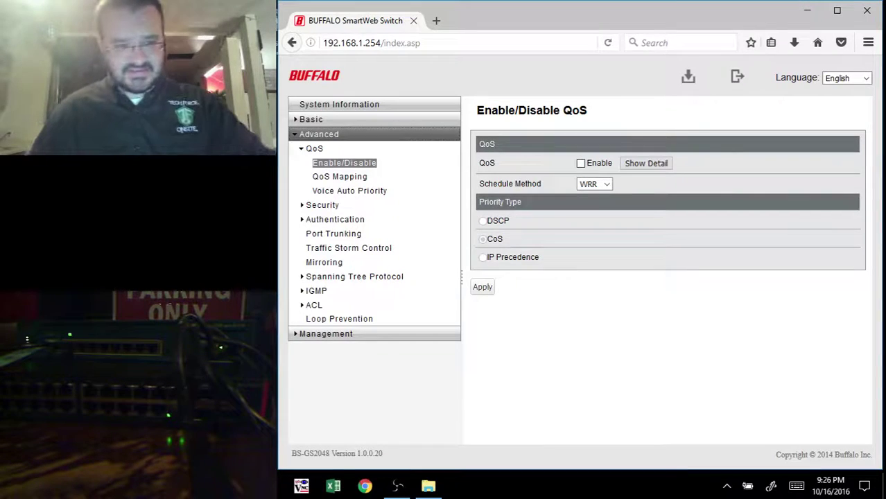
Step: Review the console's Vlan2 DHCP assignment, then load the Spanning Tree Protocol settings
key(alt+Tab)
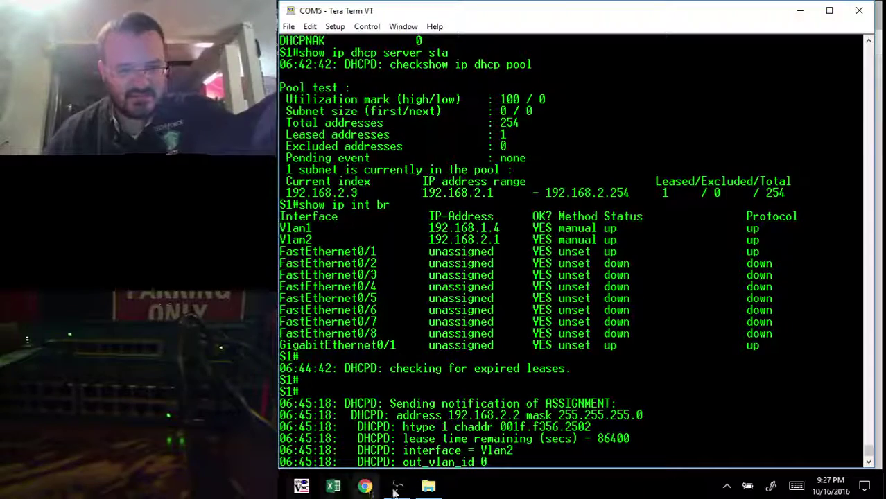
click(396, 486)
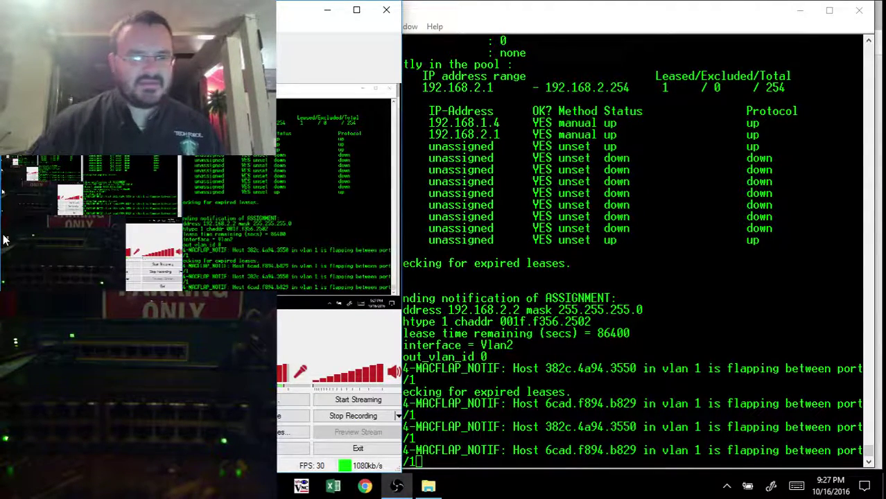
click(328, 10)
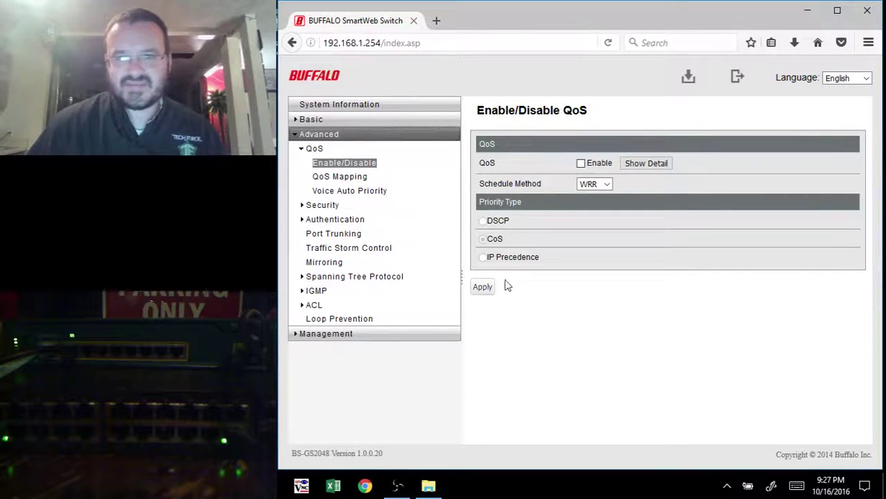
click(366, 277)
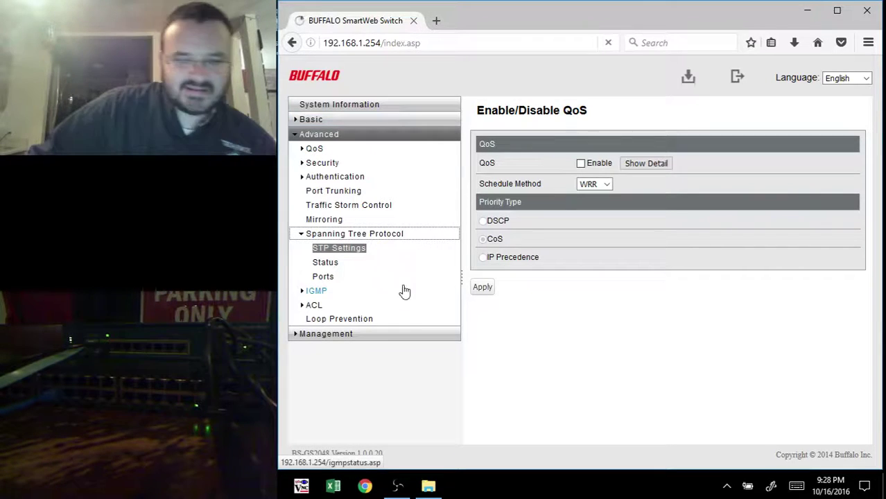
Step: Change the STP Version from Disable to STP and apply it
click(397, 485)
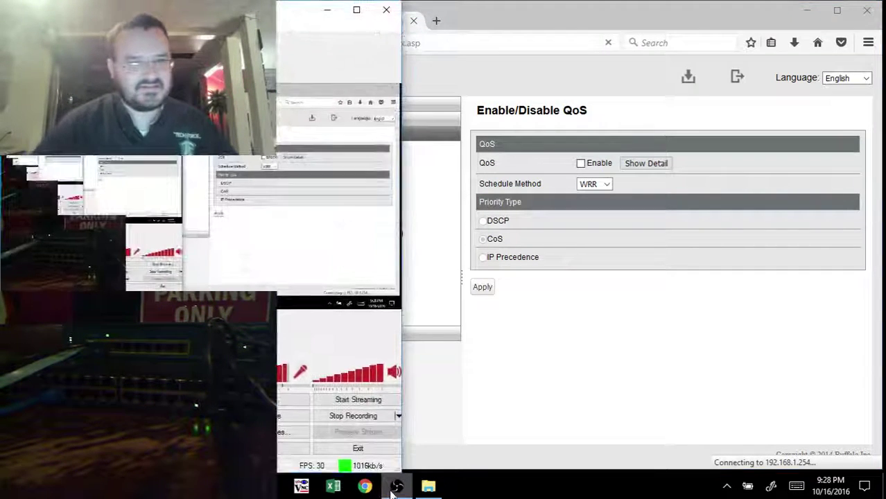
click(397, 486)
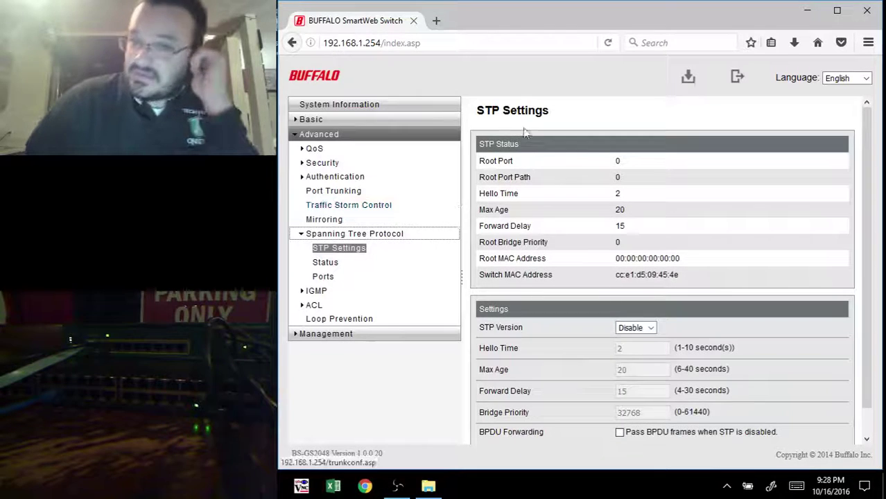
click(371, 319)
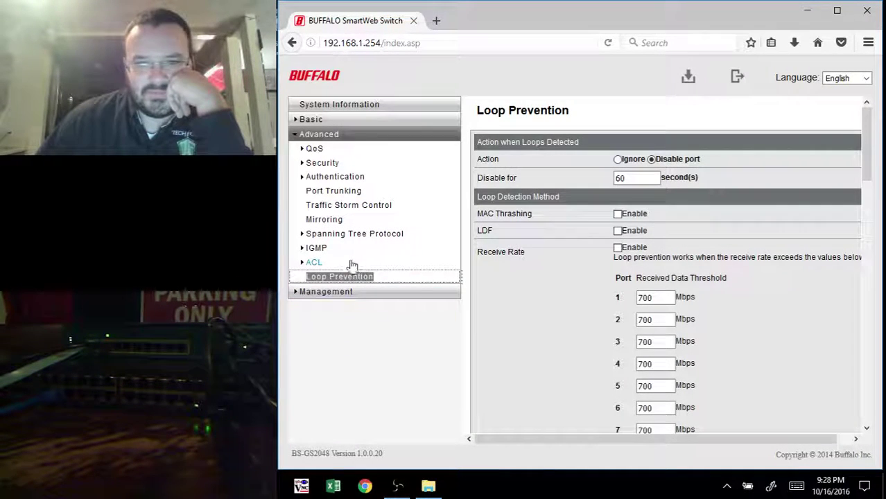
click(334, 233)
scroll(668, 267, down, 2)
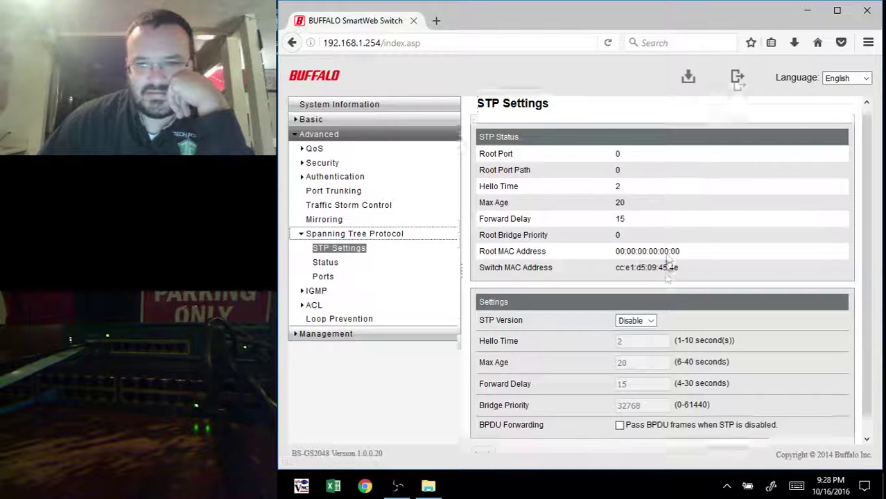
click(634, 302)
click(648, 321)
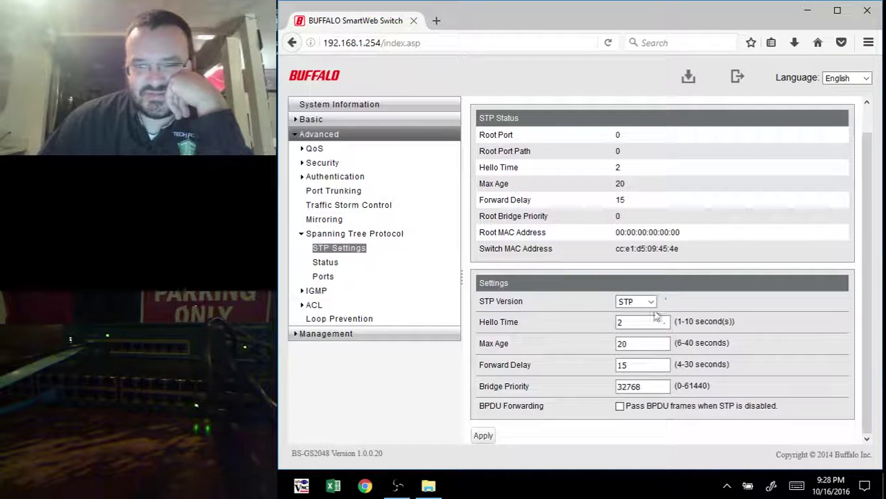
click(483, 435)
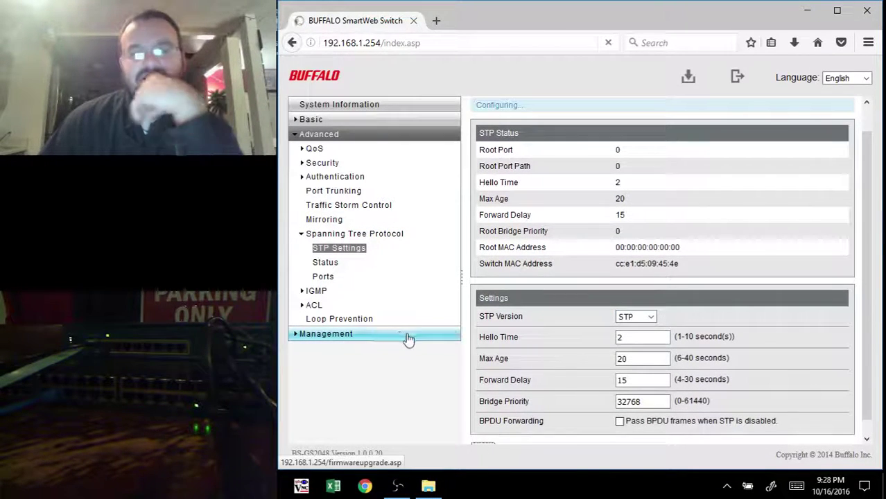
Step: Check STP status, then reload STP Settings showing this switch as root bridge, priority 32768
click(339, 261)
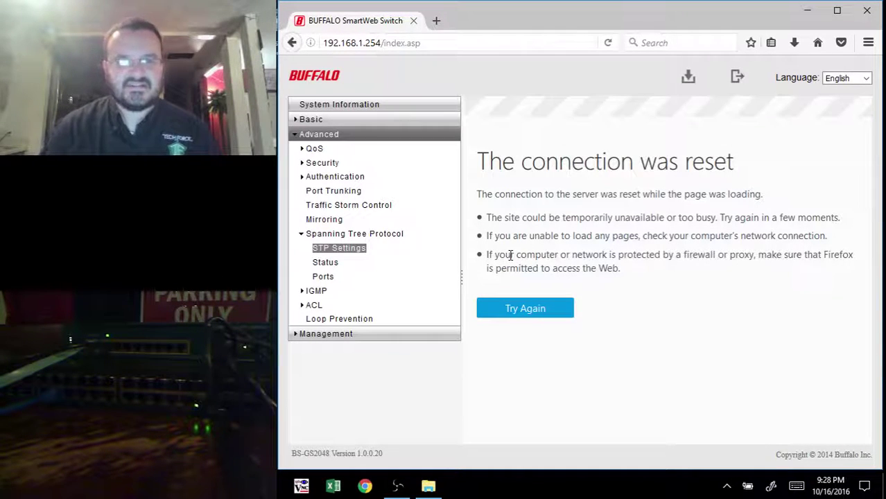
click(353, 237)
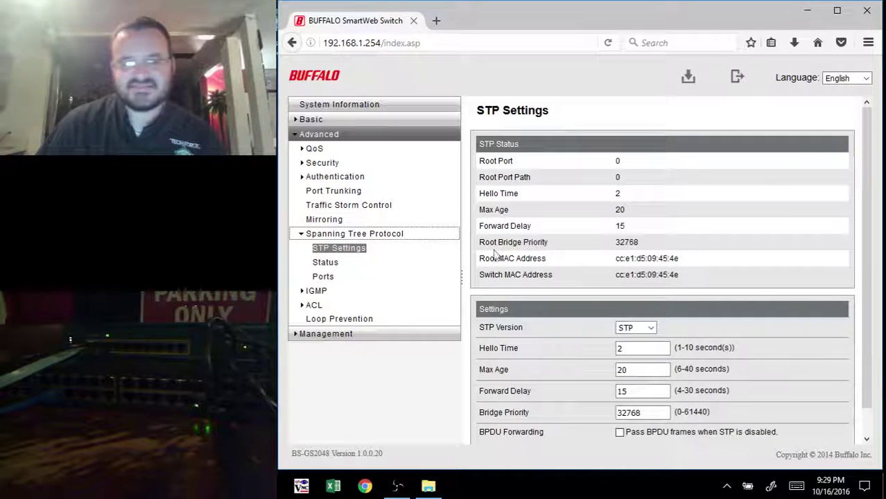
click(627, 328)
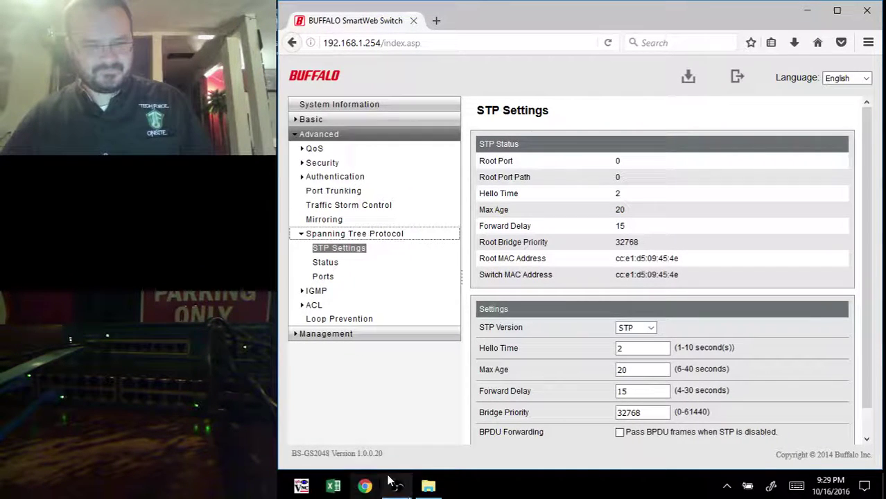
click(397, 486)
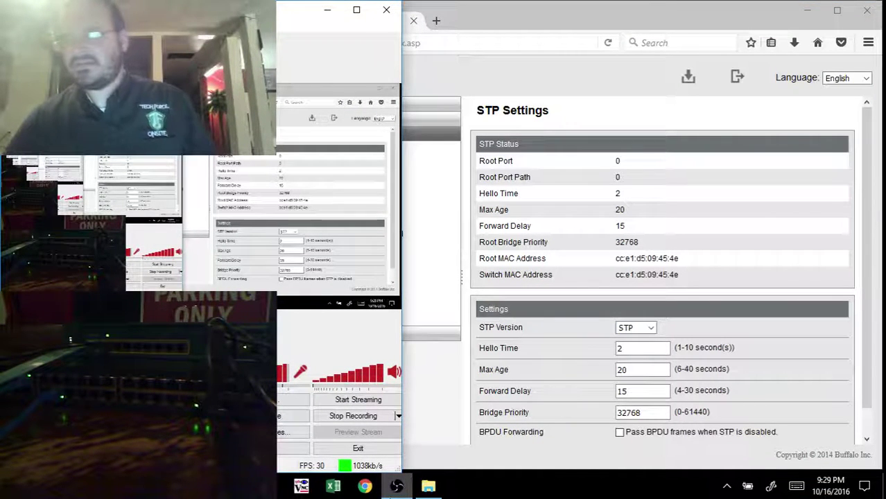
click(574, 121)
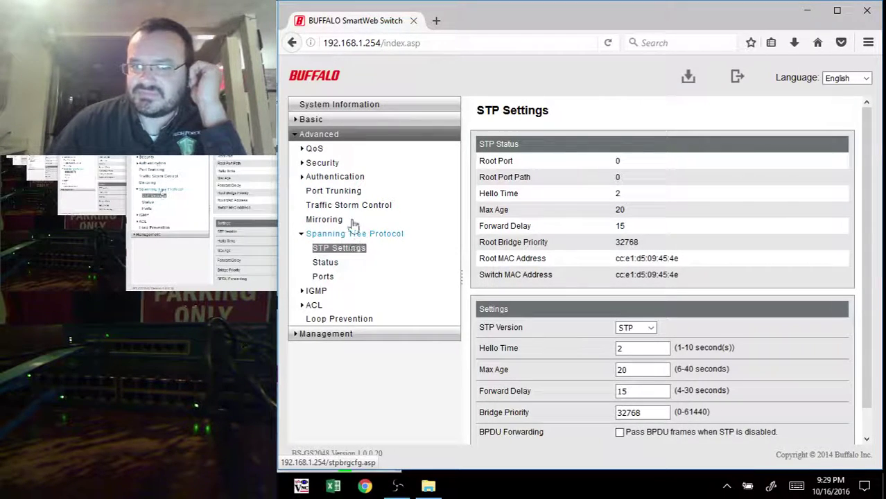
click(347, 191)
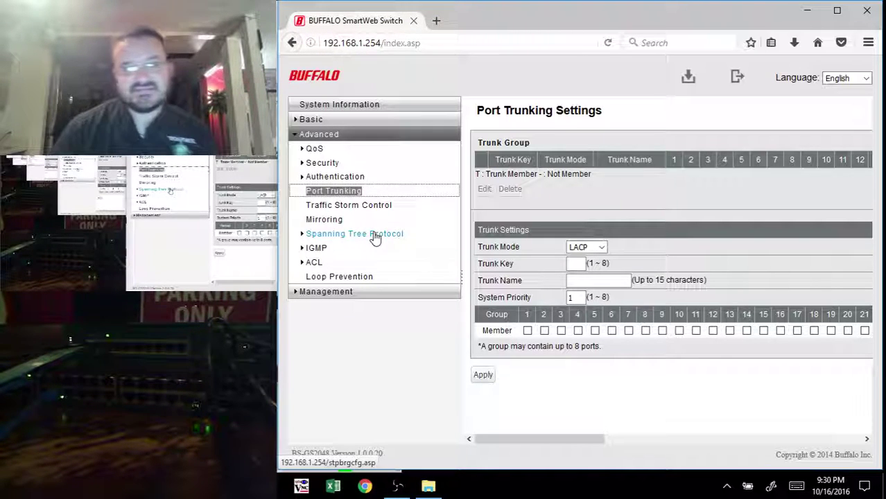
Step: Go to the Basic System settings page showing switch name TFO_BUF_SW1 and location TR-11
click(334, 123)
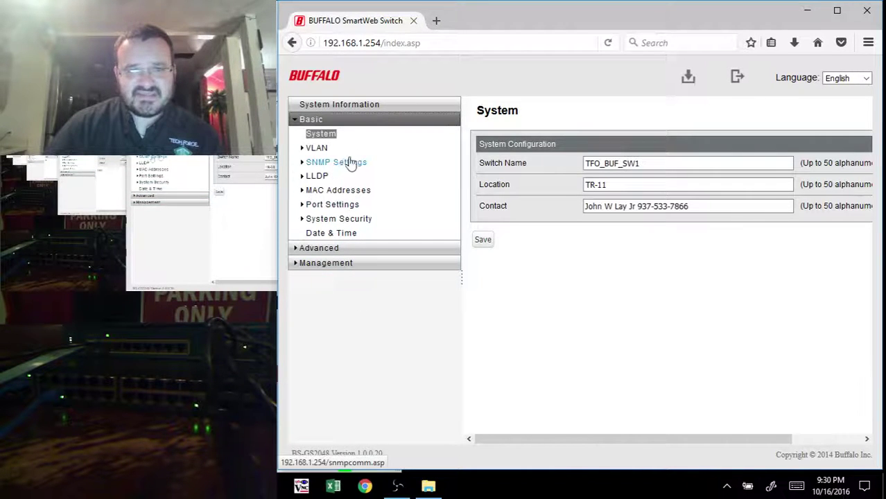
Step: Browse the Management firmware update page, then return to the Advanced QoS page
click(350, 265)
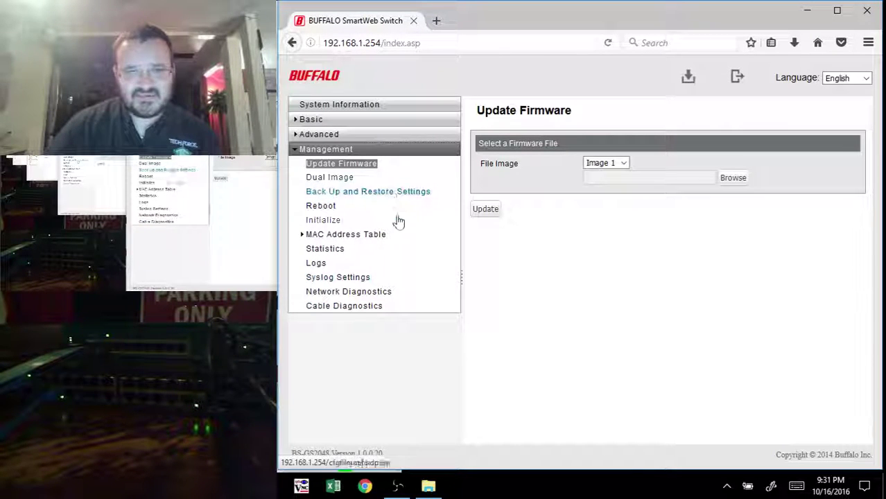
click(331, 134)
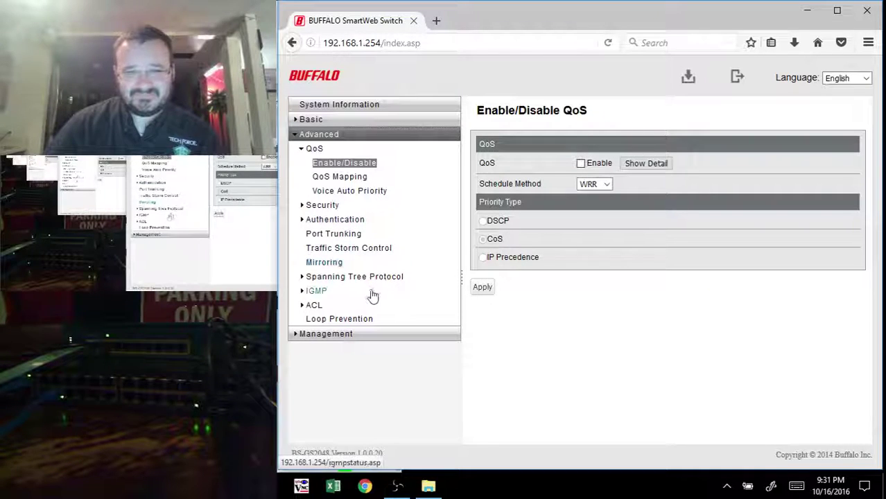